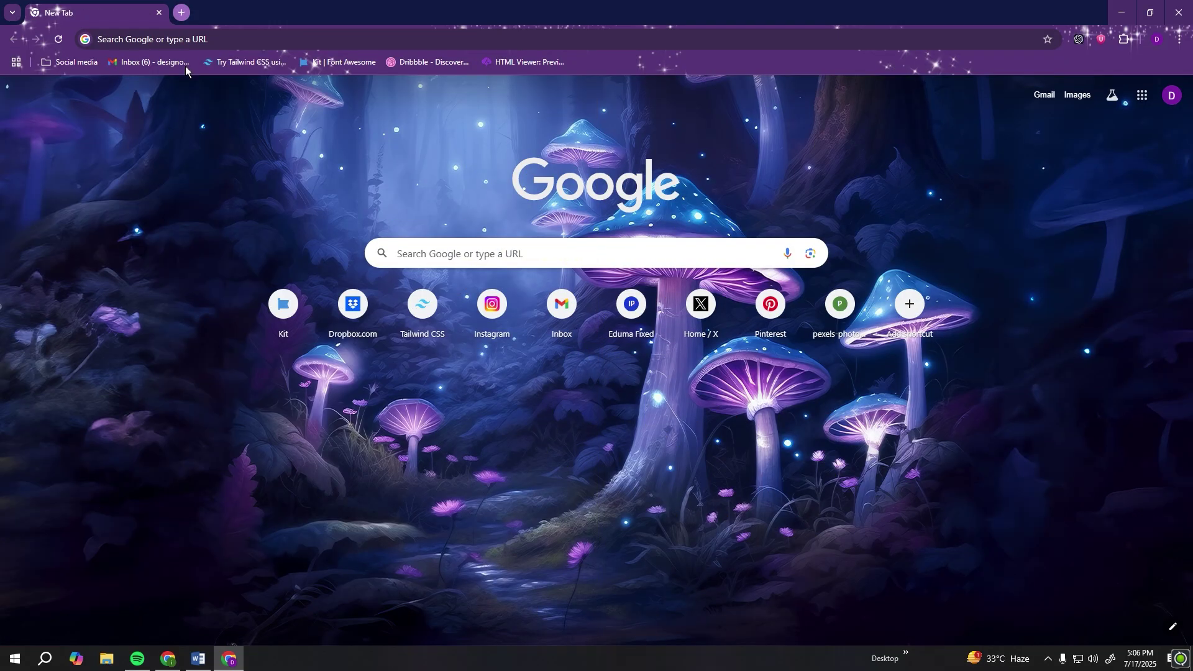
Step: Search the web for gamma, open the gamma.app website and start for free
left_click(189, 41)
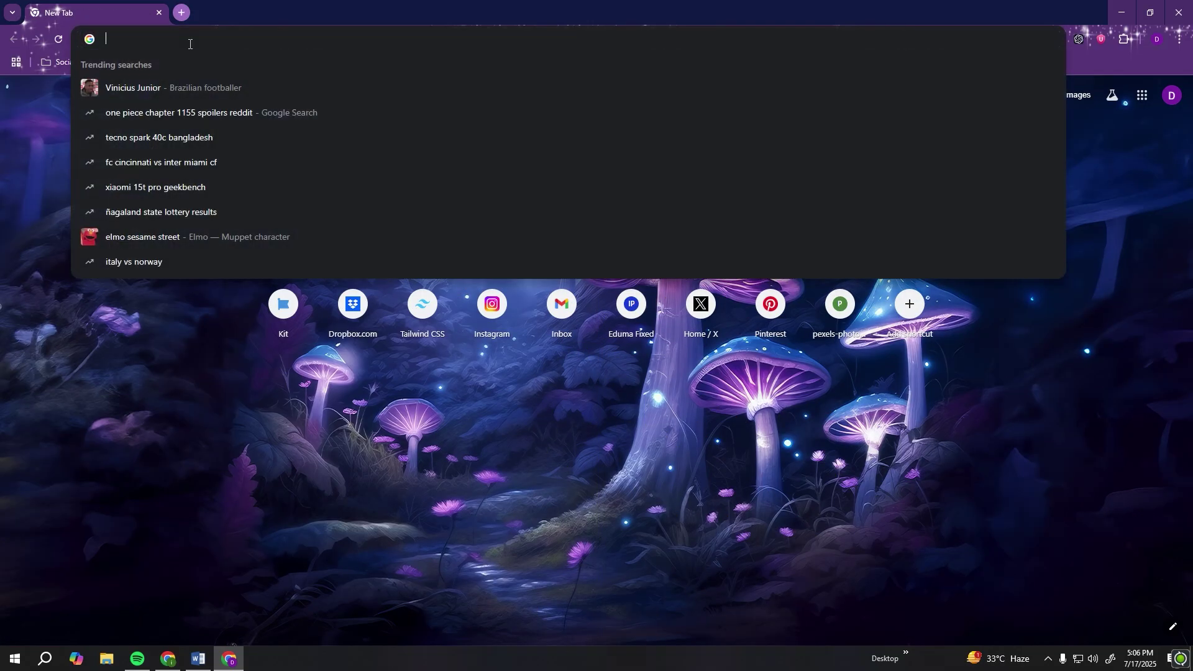
type("gamma")
key("Return")
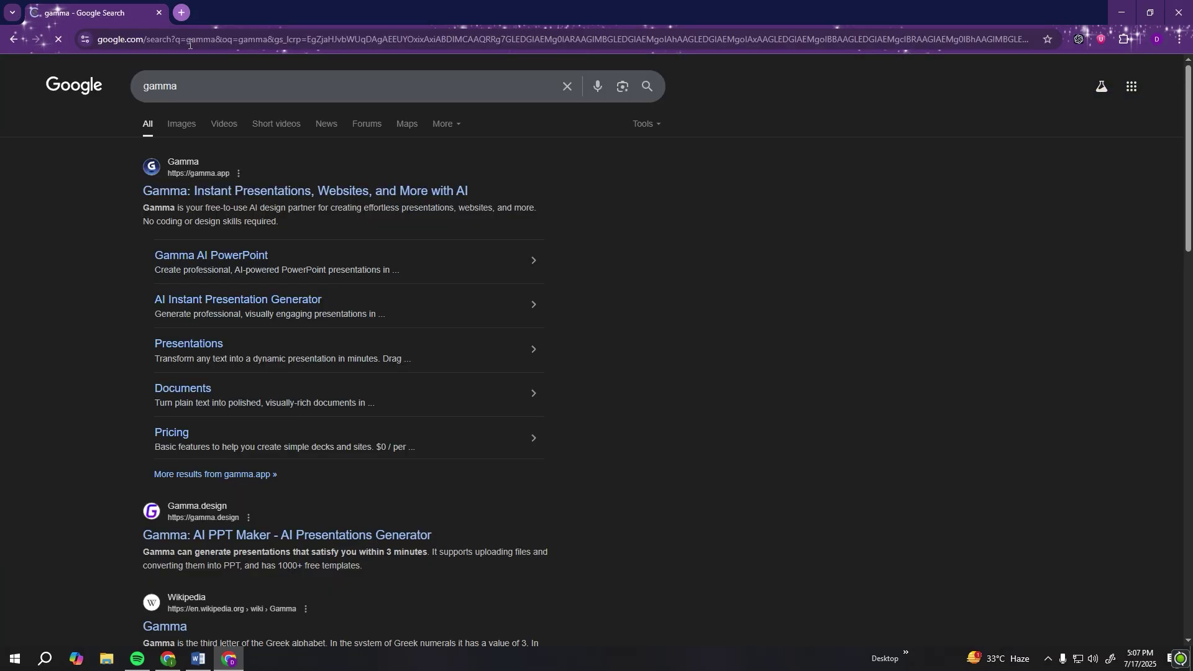
left_click(346, 191)
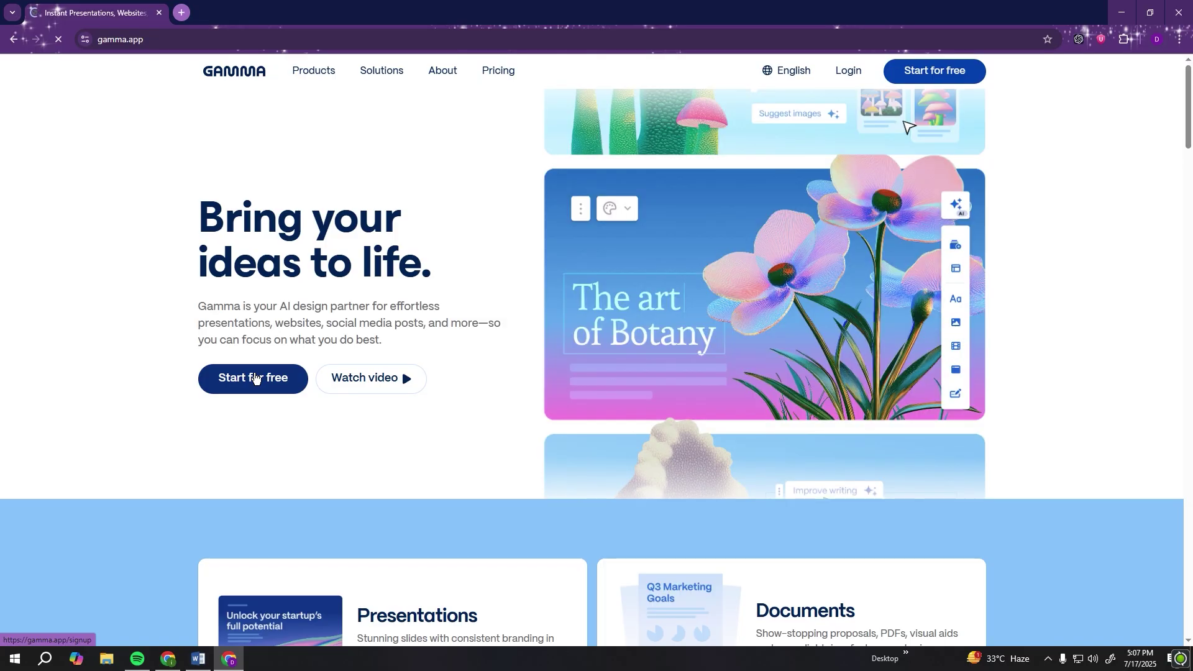
left_click(255, 378)
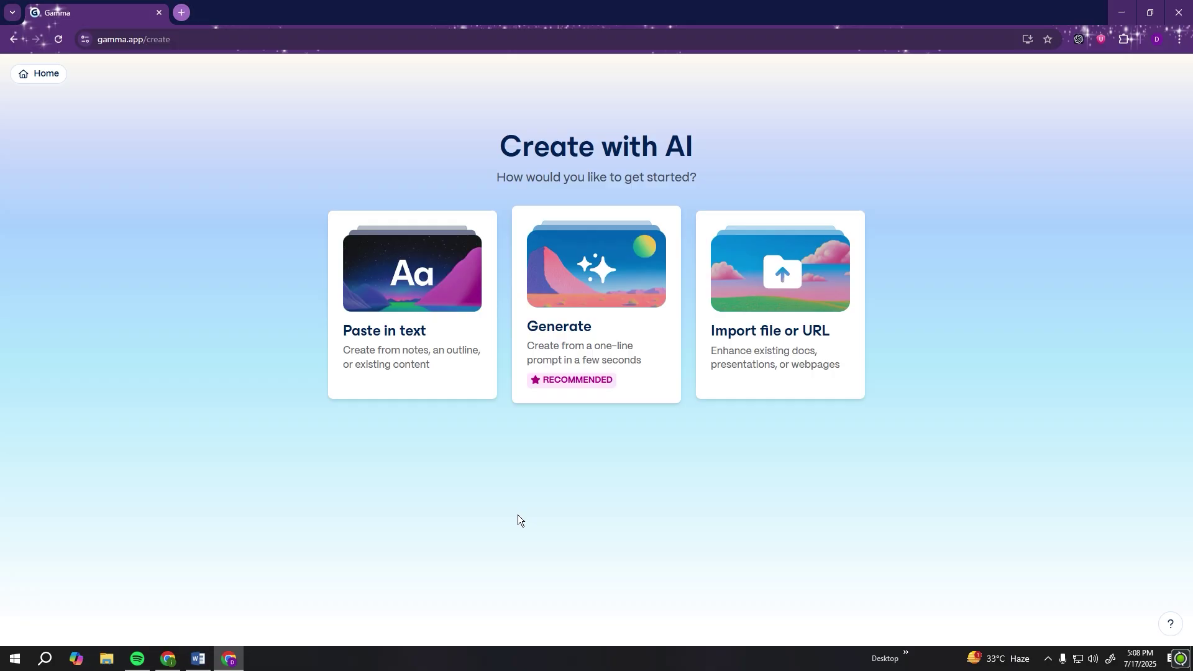
Step: Look over the Paste in text creation page and return to the creation options
left_click(442, 341)
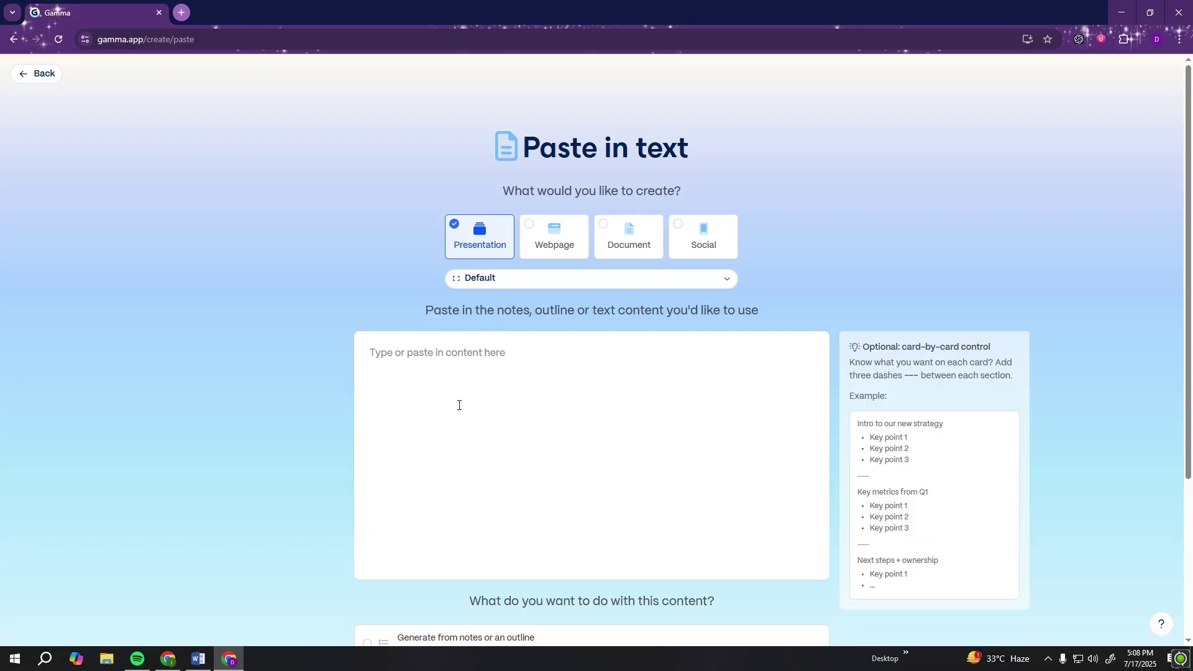
scroll(460, 405, "down", 1)
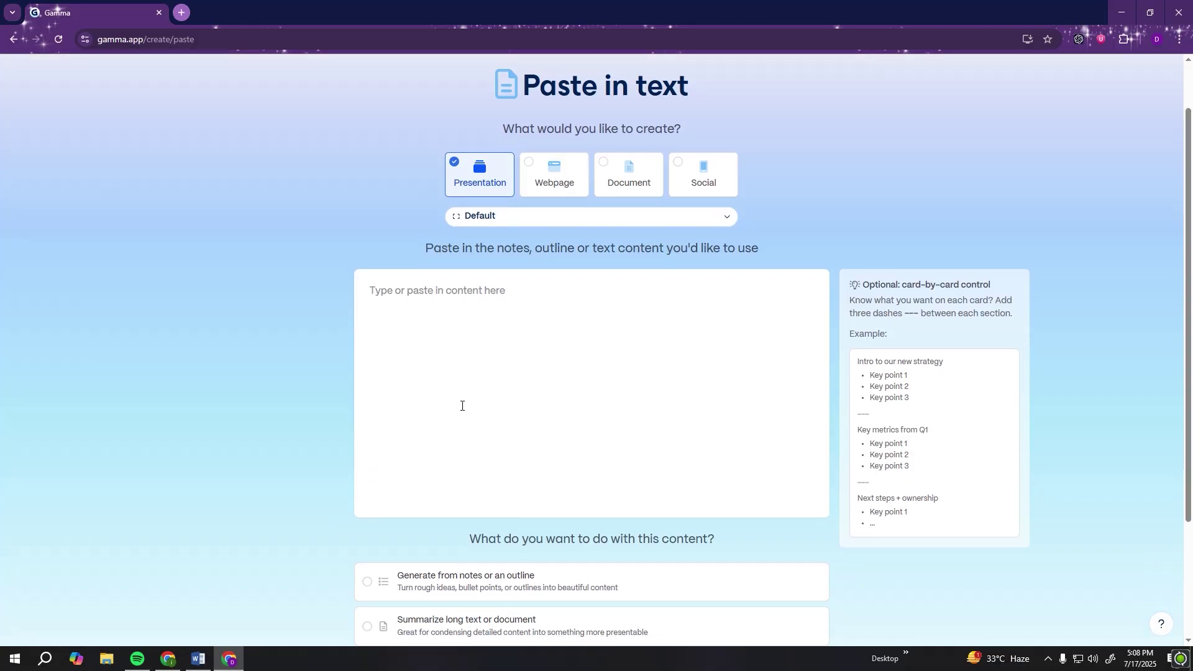
scroll(154, 199, "up", 1)
scroll(79, 126, "down", 4)
scroll(78, 126, "up", 4)
left_click(35, 74)
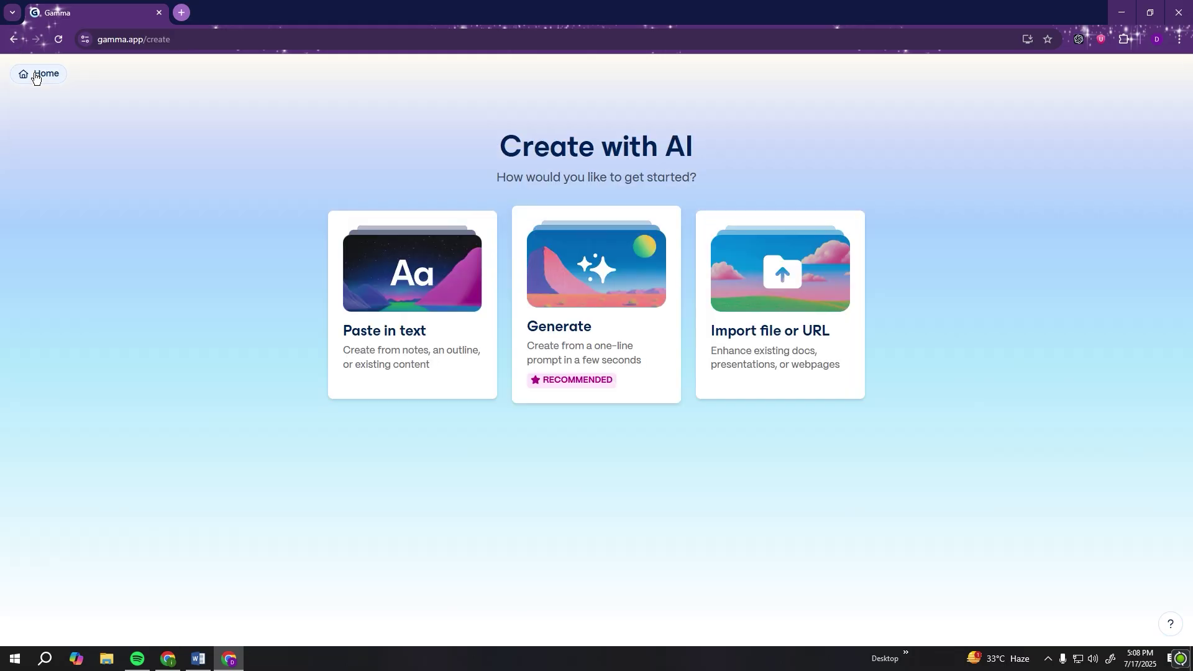
Step: Generate a presentation outline from the prompt "Create a pitch deck for a food app subscription, featuring key features, pricing plans, customer benefits, and how to sign up."
left_click(779, 287)
left_click(627, 343)
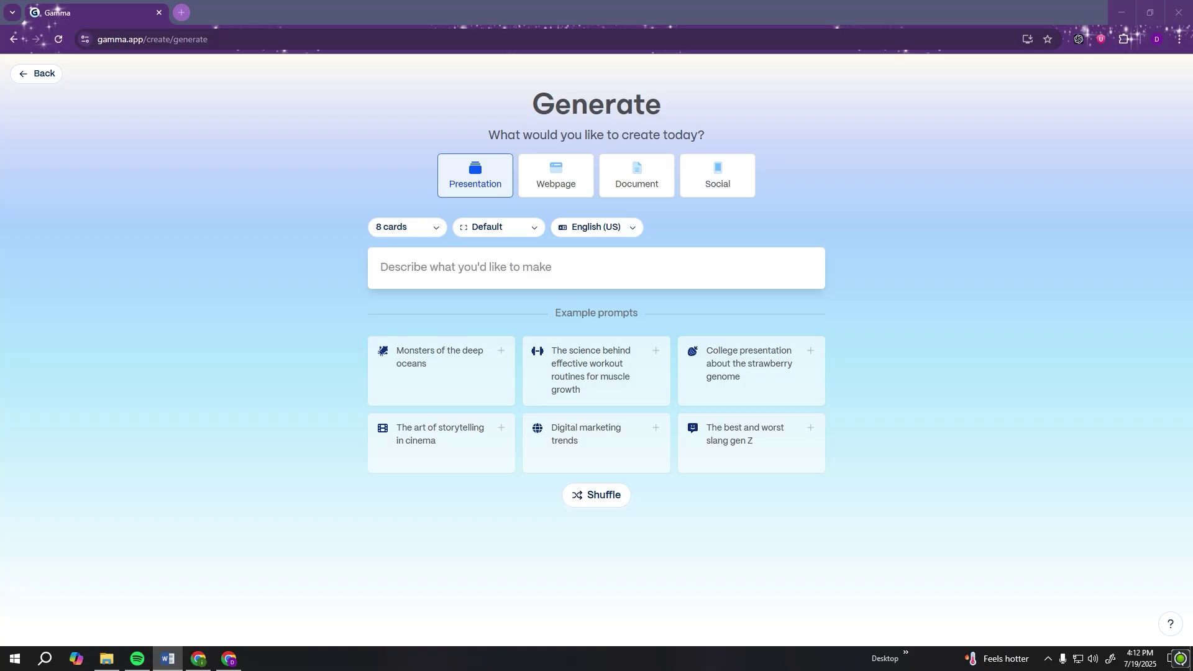
left_click(445, 269)
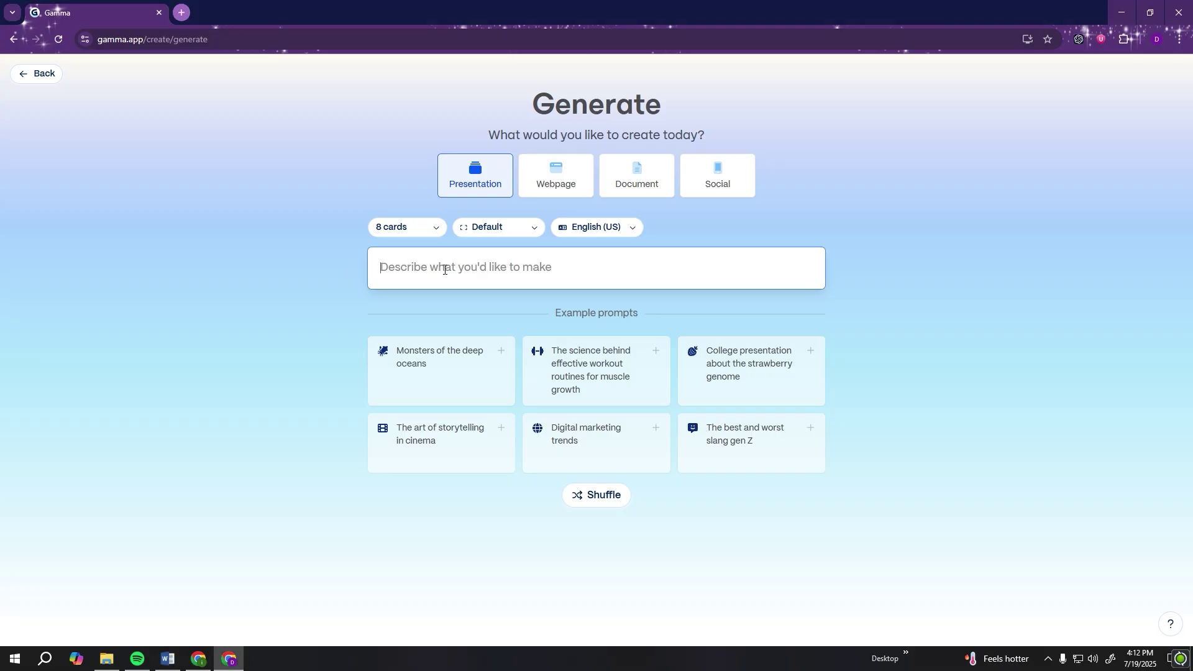
type("Create a pitch deck for a food app subscription, featuring key features, pricing plans, customer benefits, and how to sign up.")
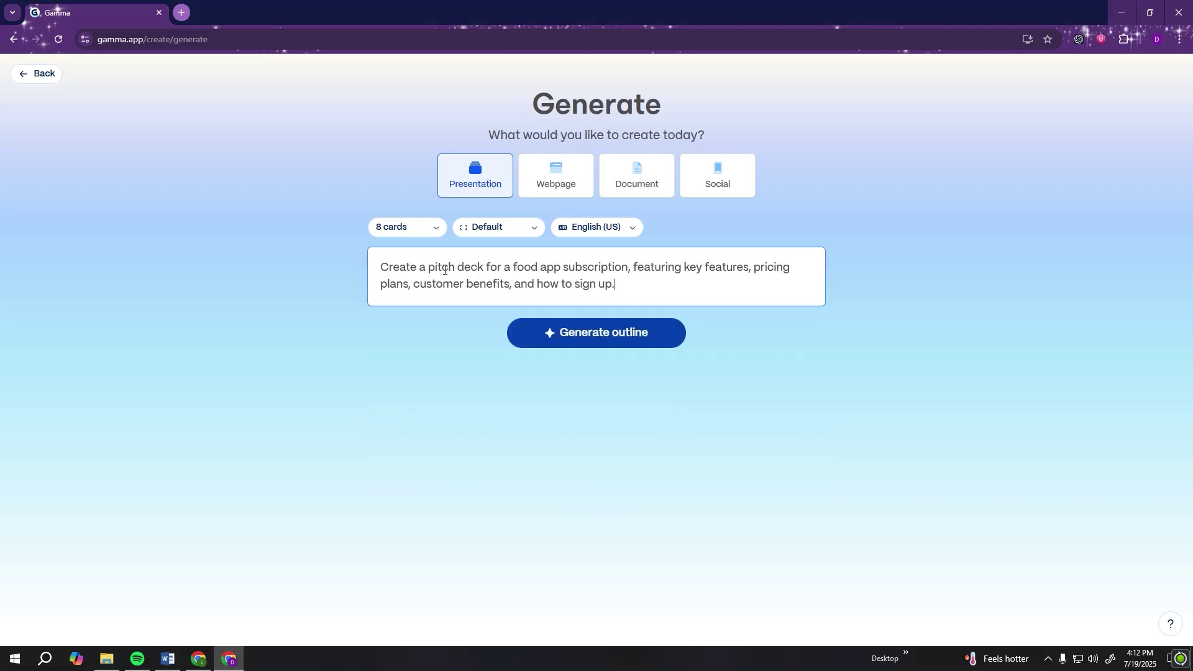
left_click(584, 334)
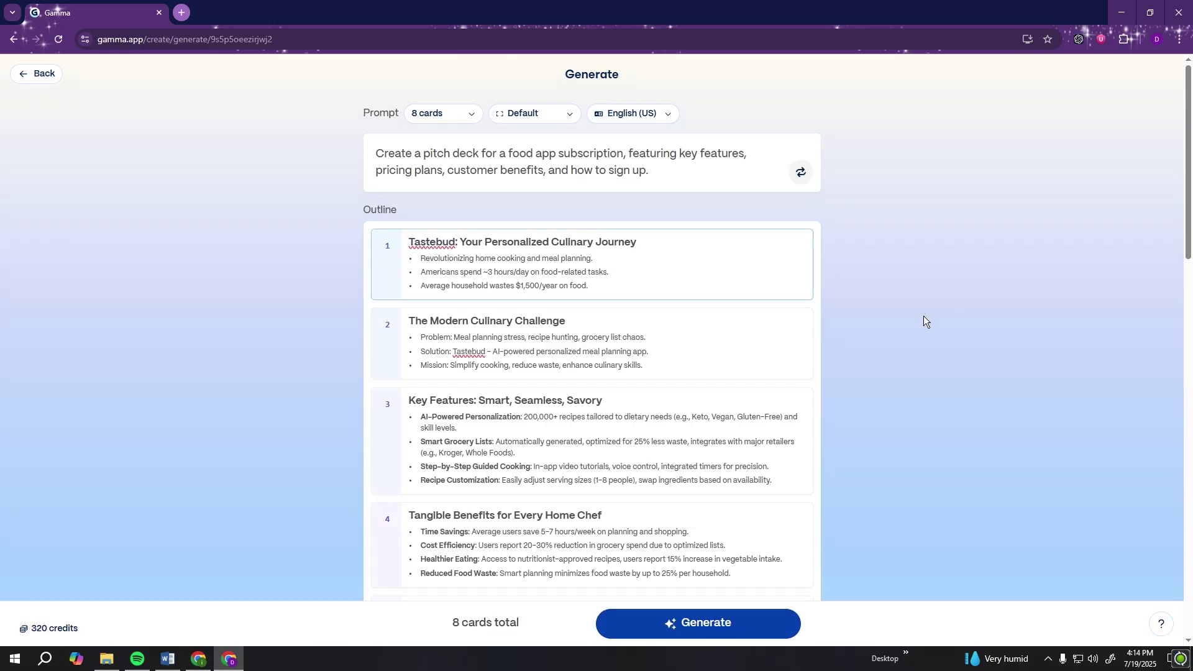
Step: Review the titles and bullet points of all the cards in the generated outline
scroll(923, 316, "down", 2)
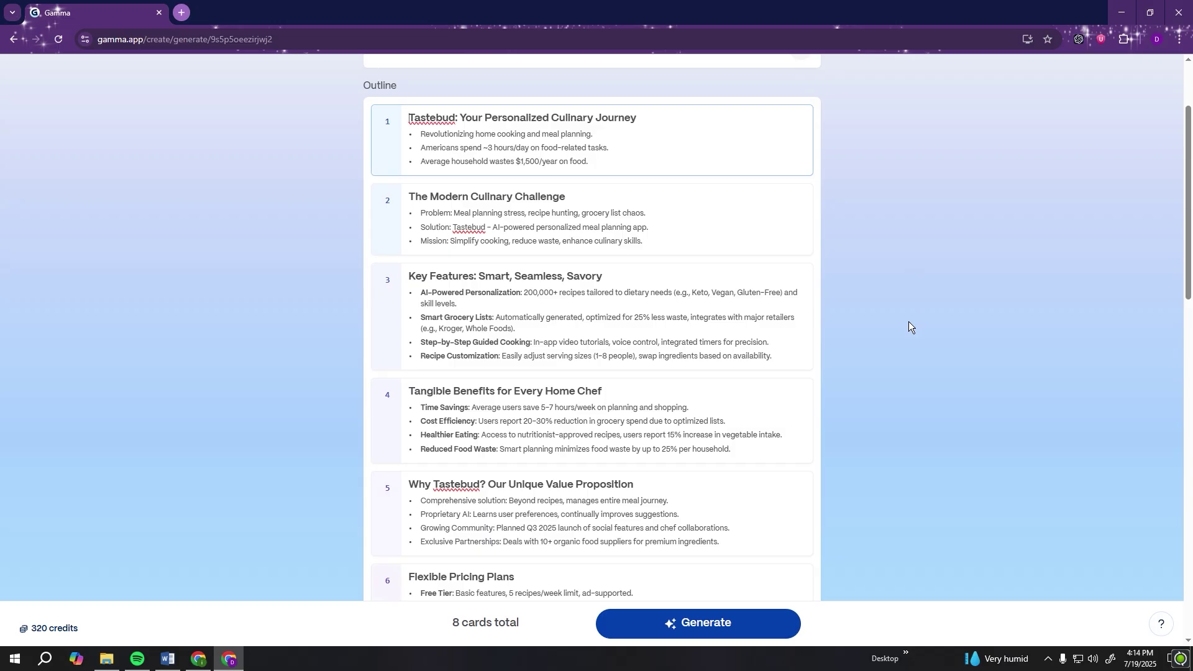
scroll(909, 322, "down", 6)
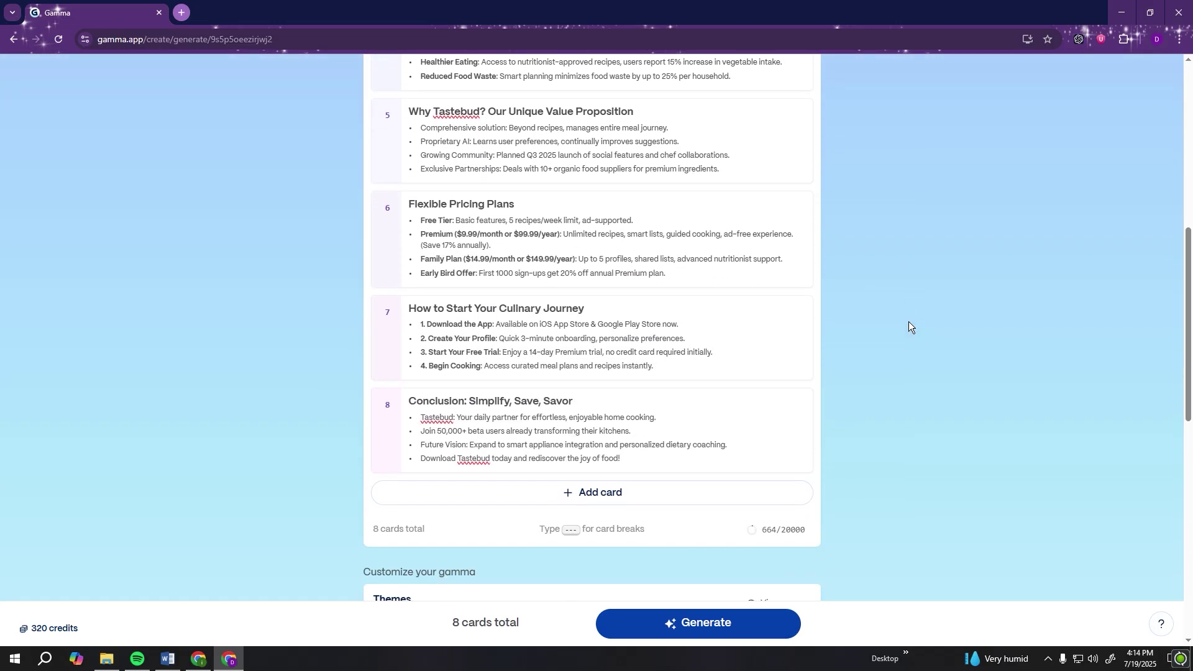
scroll(909, 322, "up", 1)
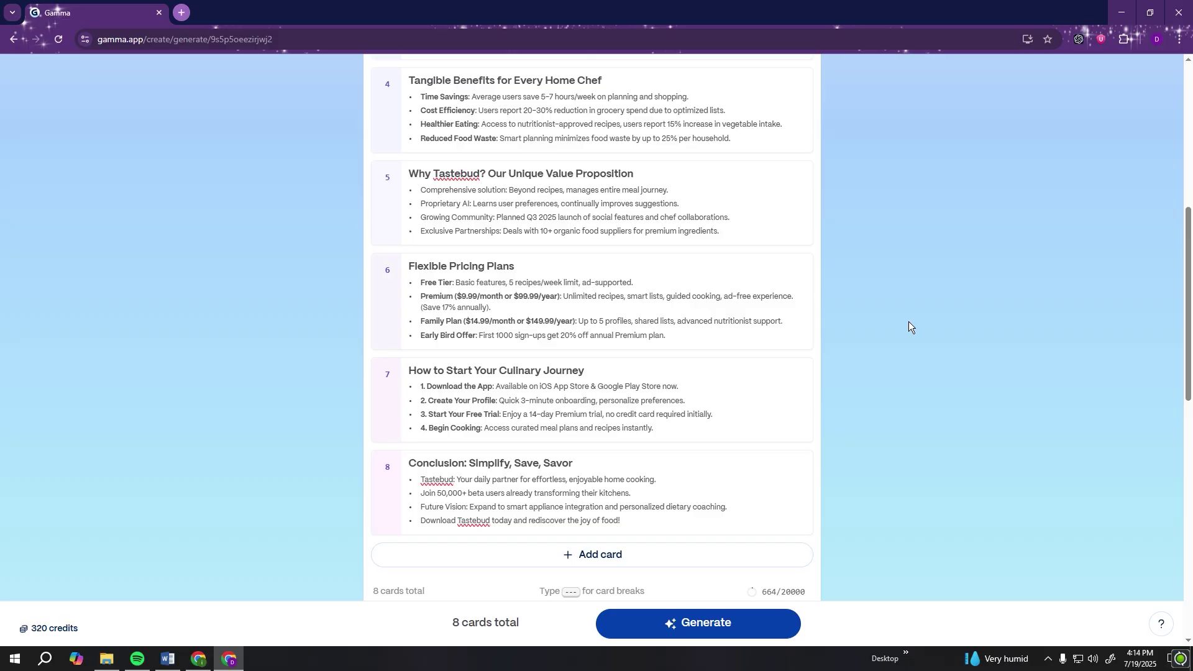
scroll(908, 321, "down", 1)
scroll(908, 322, "up", 1)
scroll(908, 322, "up", 3)
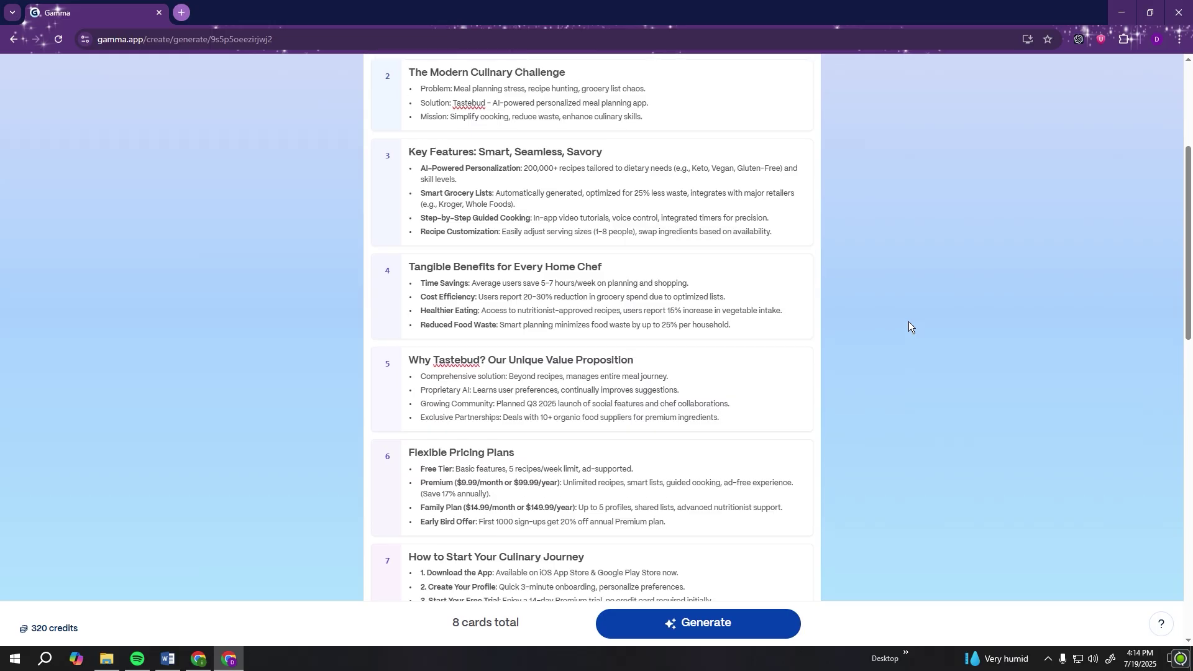
scroll(908, 322, "down", 2)
scroll(908, 321, "down", 1)
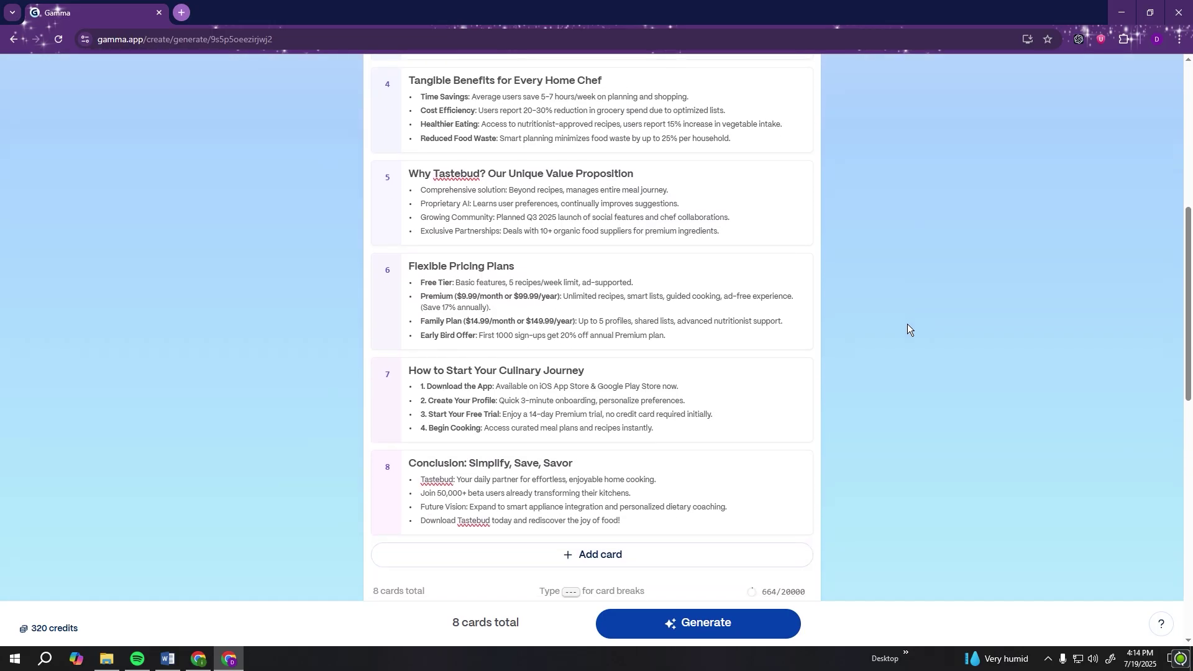
scroll(907, 326, "up", 1)
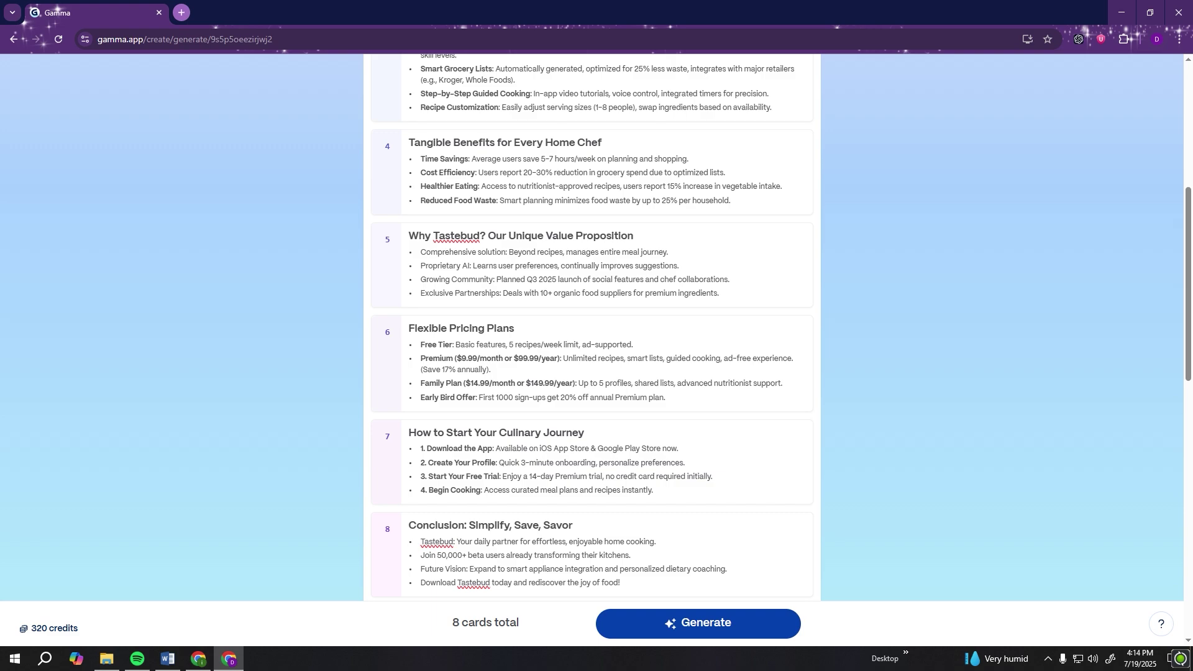
scroll(705, 317, "up", 2)
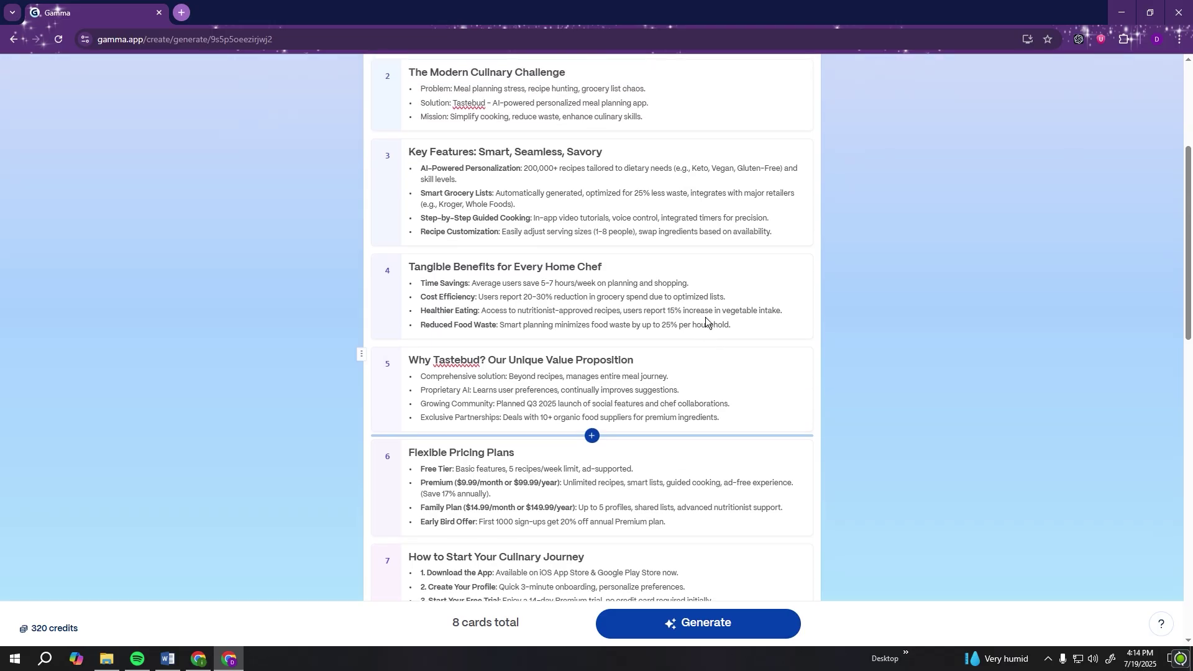
scroll(705, 317, "up", 3)
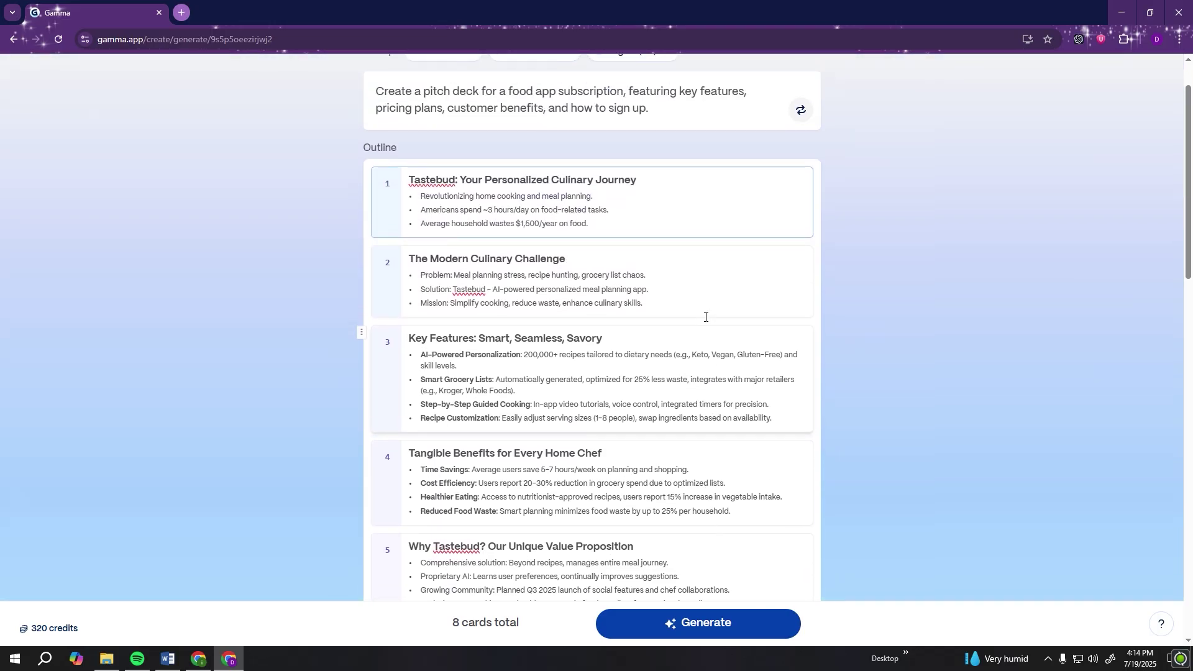
Step: Change the title of the outline's second card to "Ultimate Food Challenge"
key("alt+Tab")
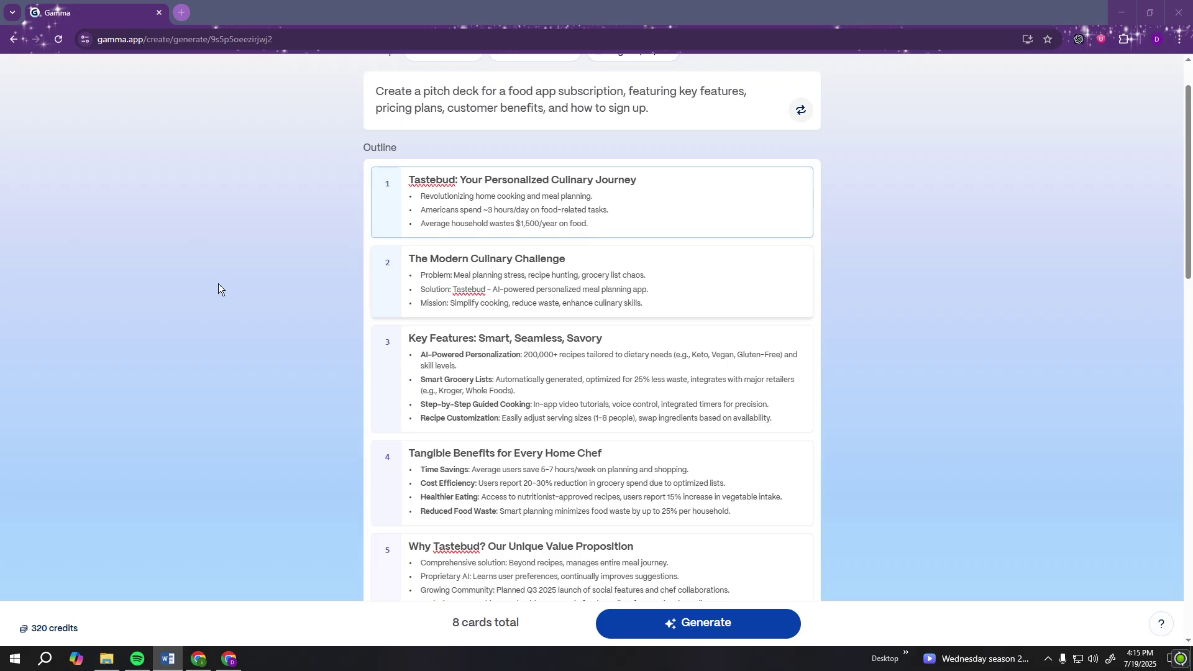
left_click(515, 257)
left_click_drag(514, 257, 410, 259)
key("BackSpace")
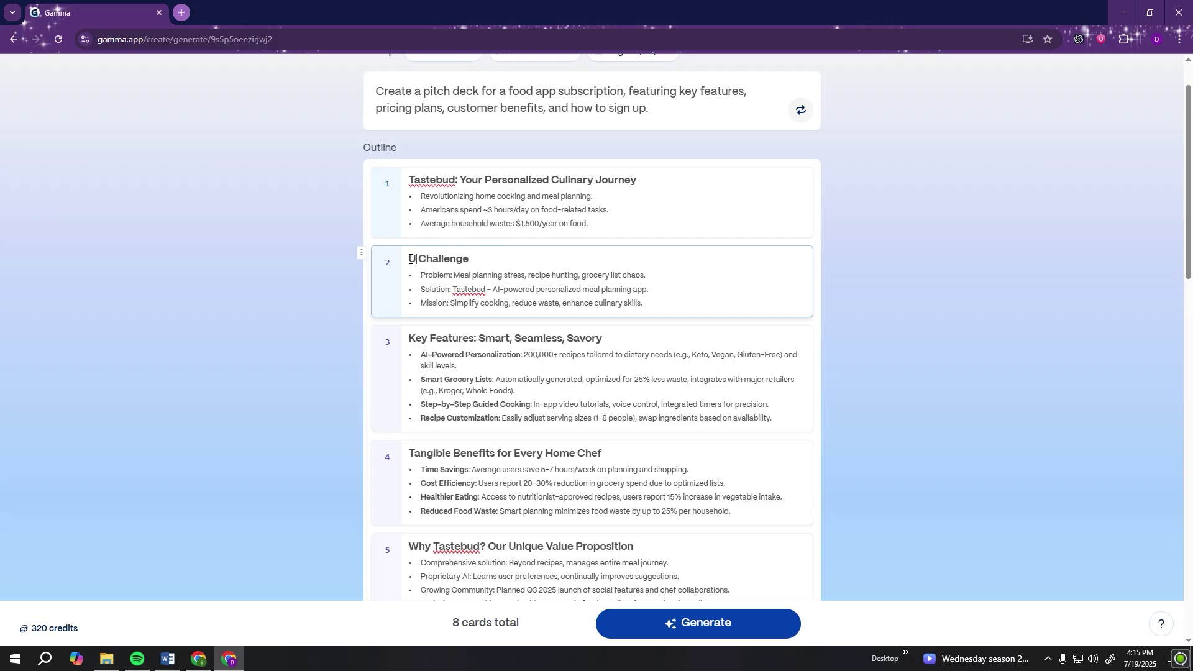
type("Ultimate Food")
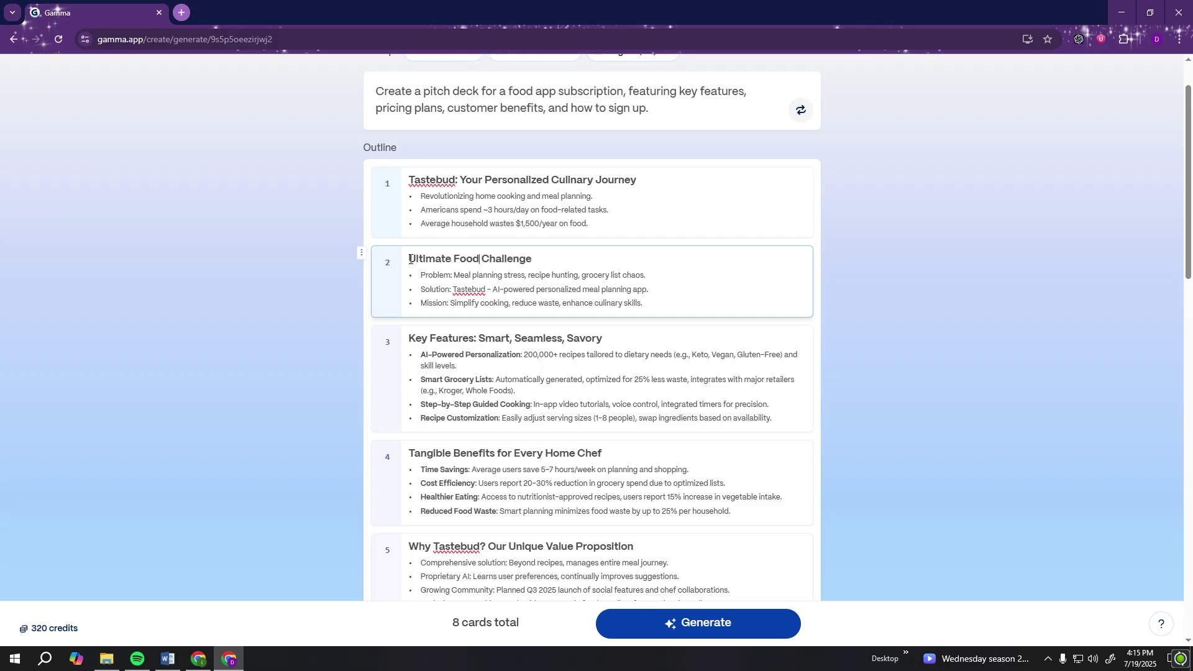
Step: Move the "Tangible Benefits for Every Home Chef" card above the "Key Features: Smart, Seamless, Savory" card in the outline
scroll(798, 295, "down", 2)
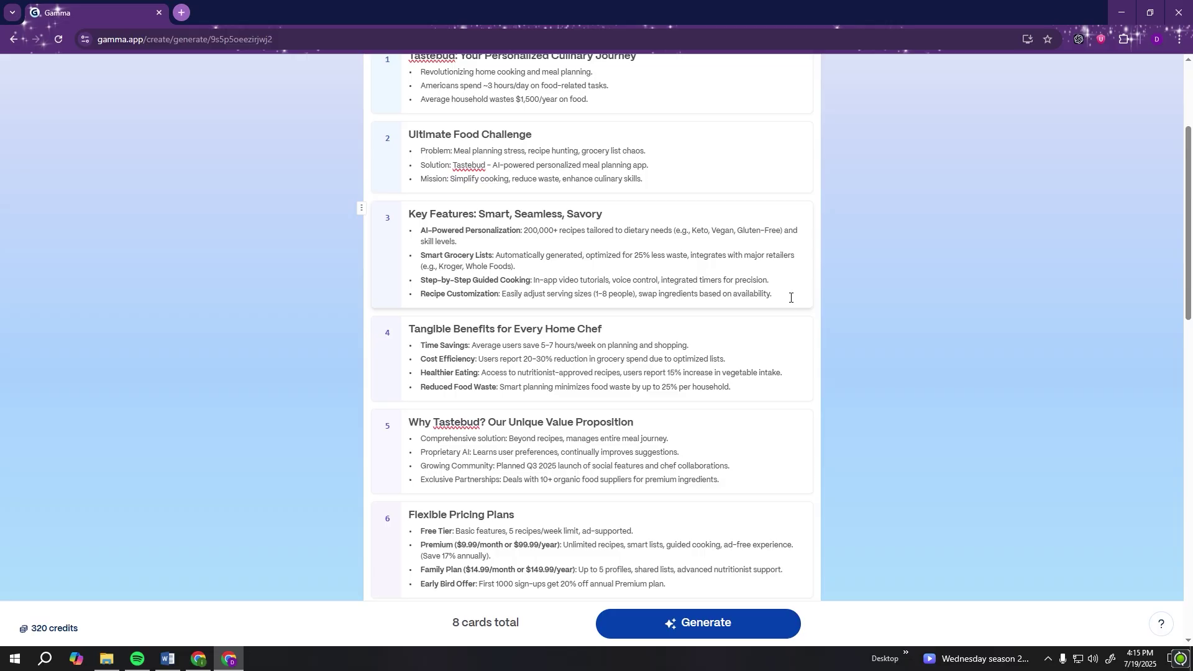
mouse_move(738, 314)
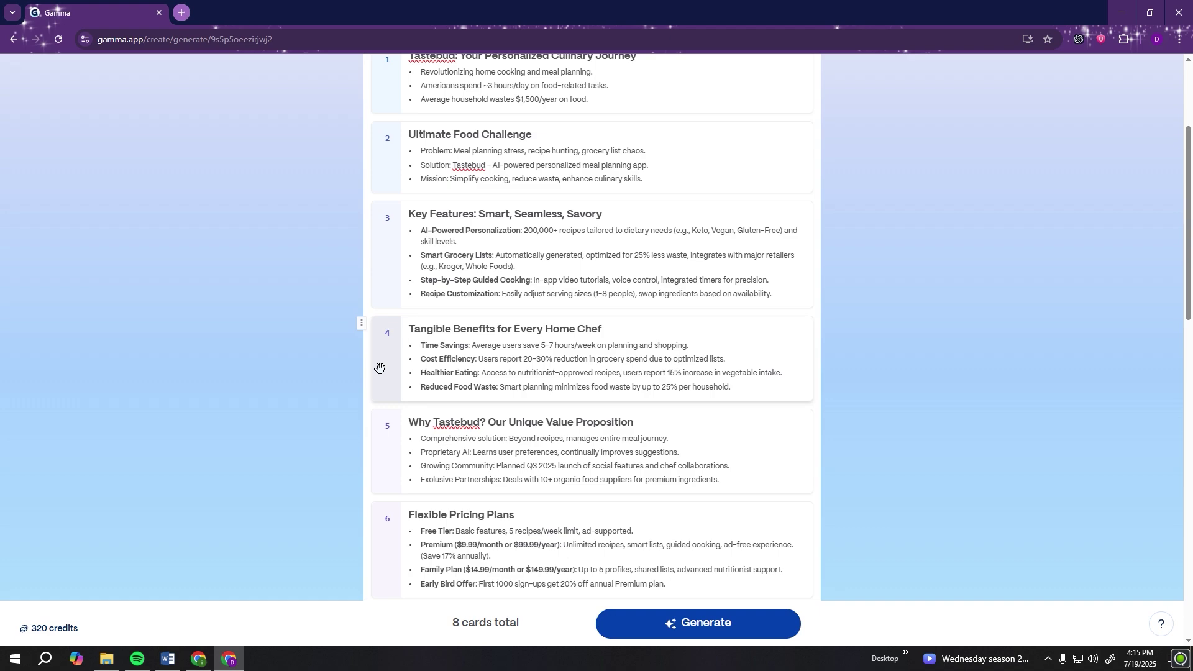
left_click_drag(380, 368, 386, 193)
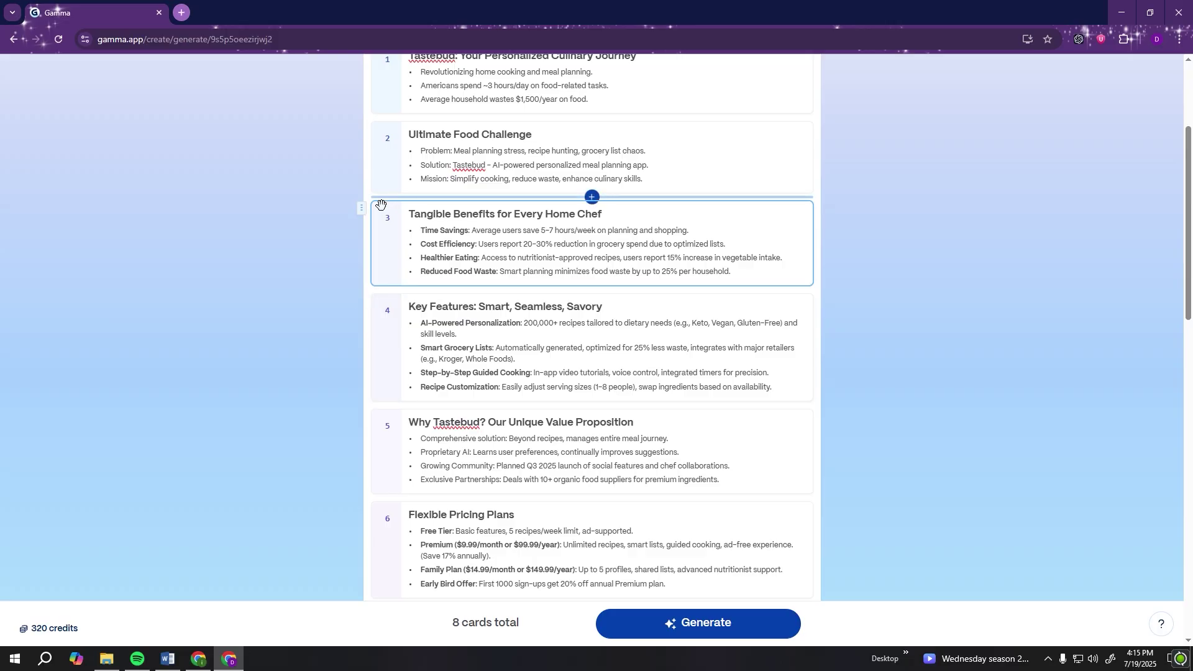
Step: Browse the full collection of presentation themes and close it without choosing a different one
scroll(812, 336, "down", 2)
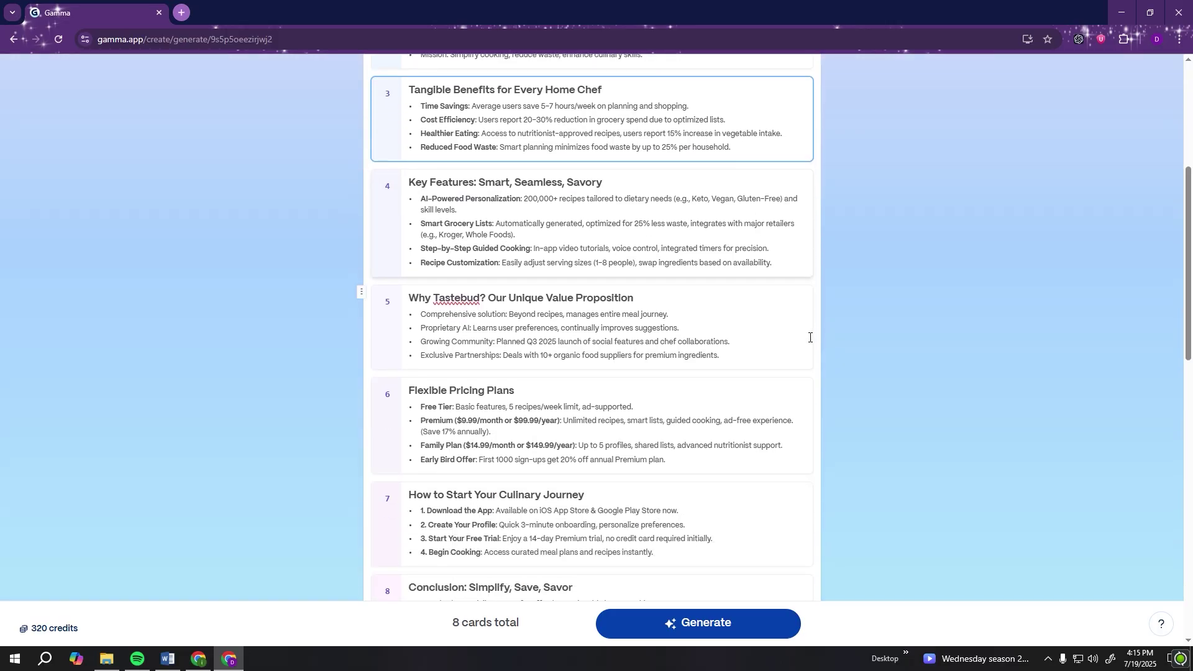
scroll(799, 341, "down", 1)
scroll(799, 340, "down", 2)
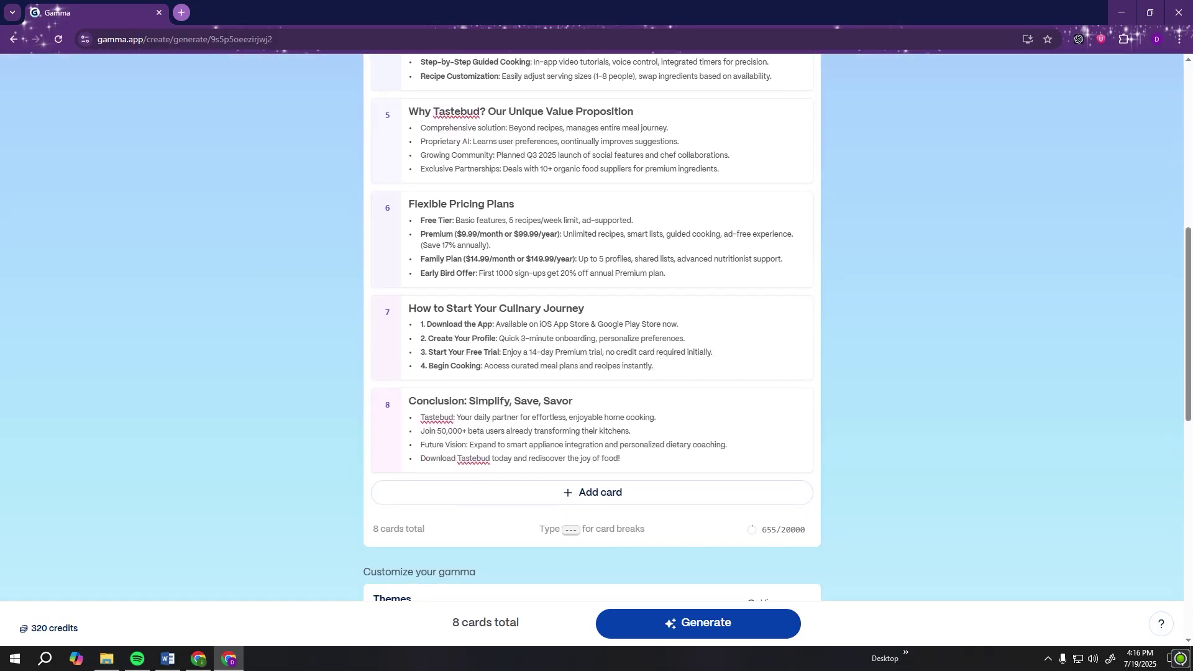
scroll(300, 369, "down", 1)
scroll(300, 369, "down", 4)
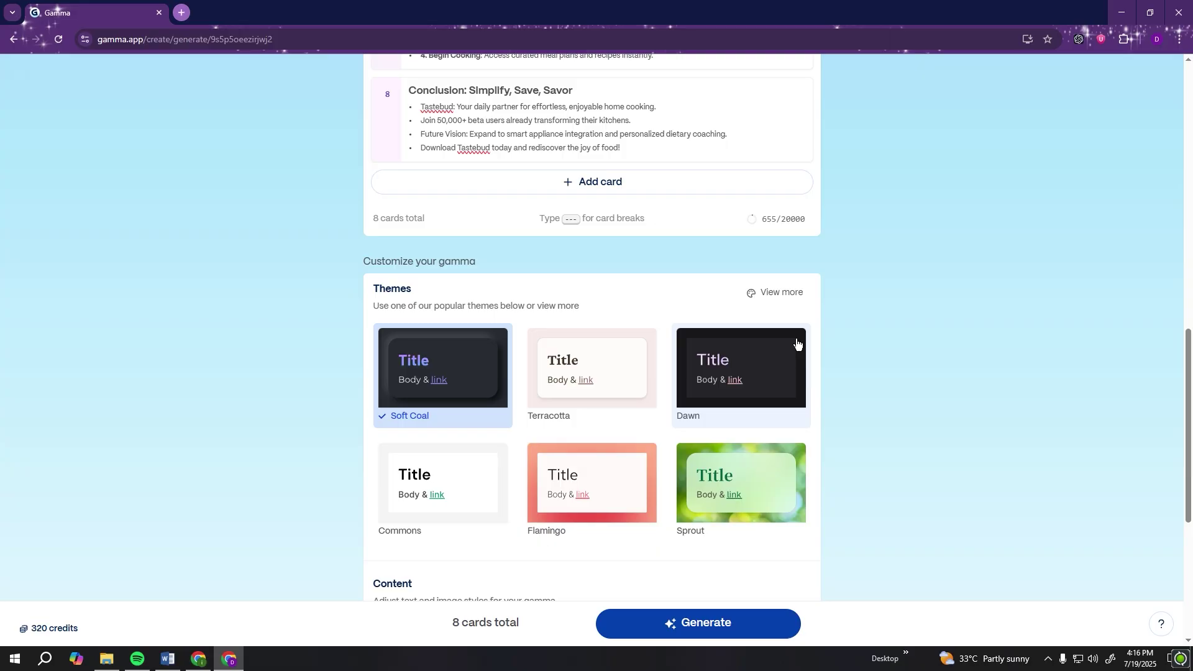
left_click(782, 298)
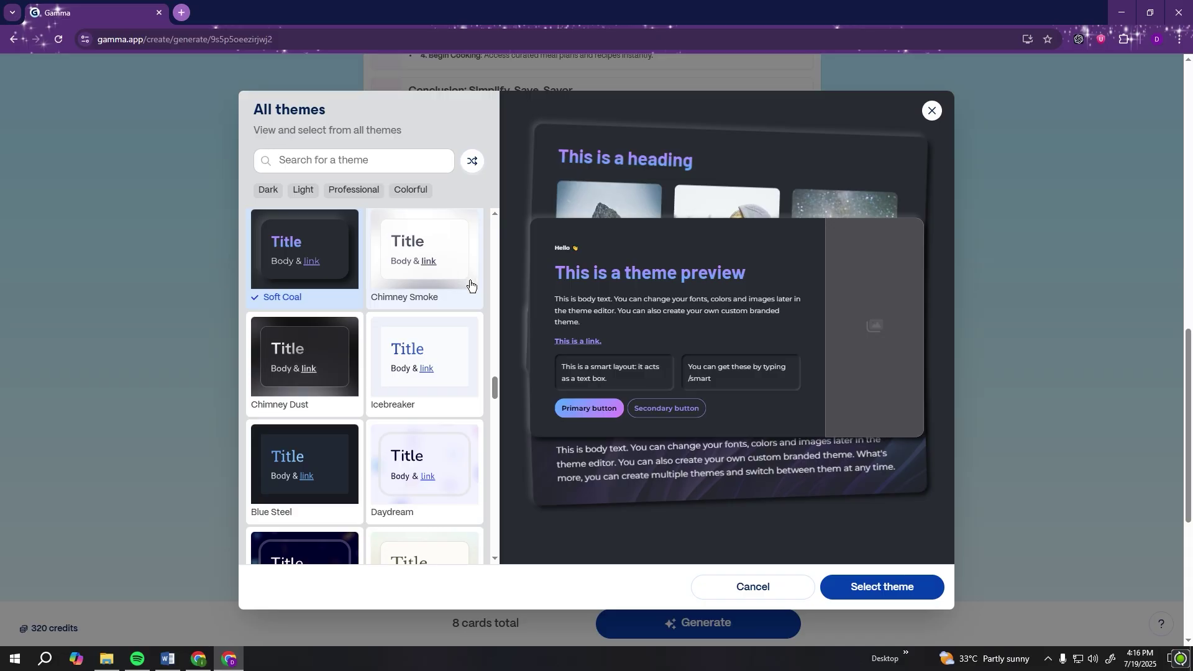
scroll(467, 292, "down", 10)
scroll(471, 304, "up", 10)
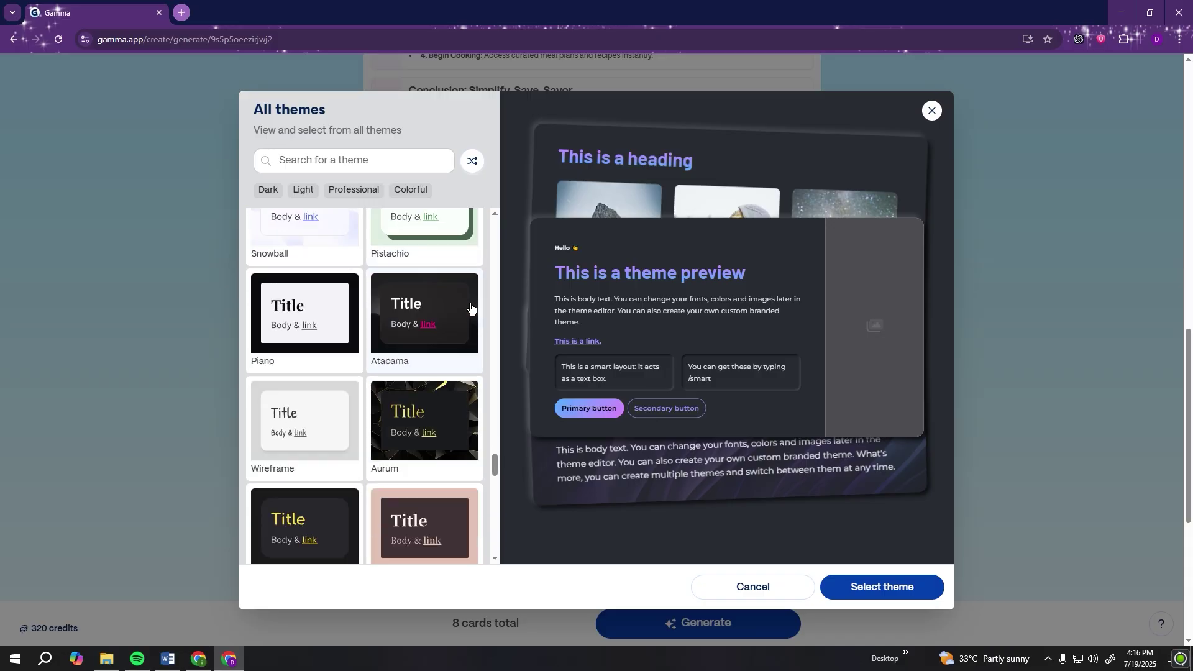
left_click(932, 111)
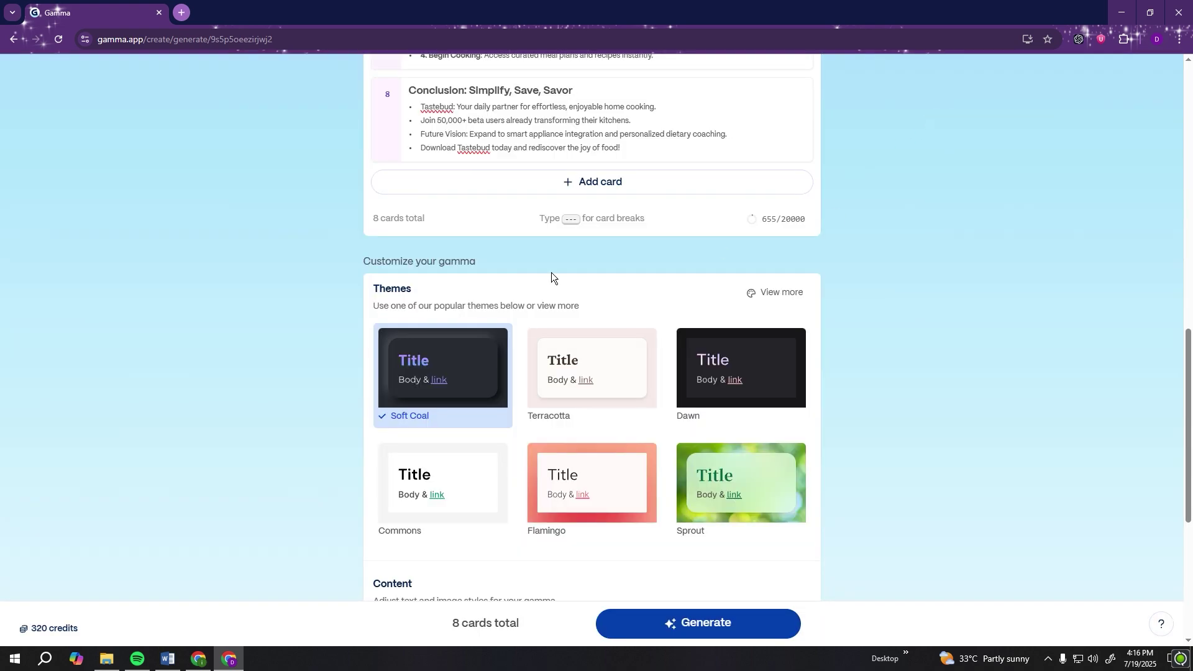
Step: Set the amount of text for the presentation to Detailed
scroll(450, 382, "down", 3)
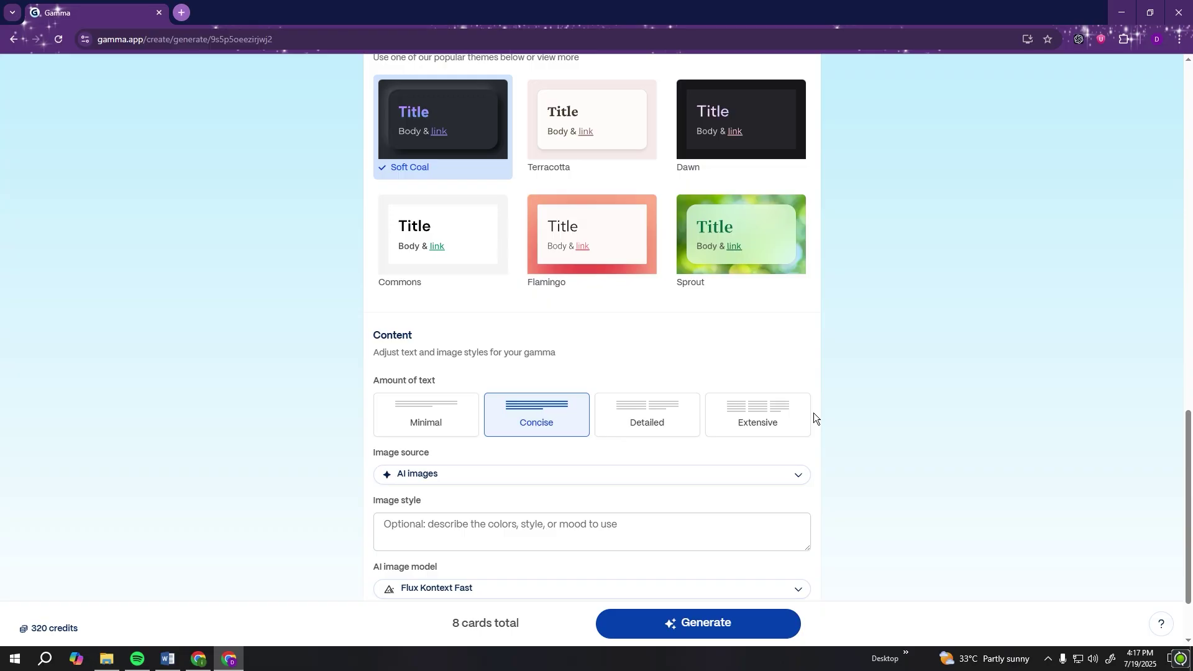
left_click(649, 417)
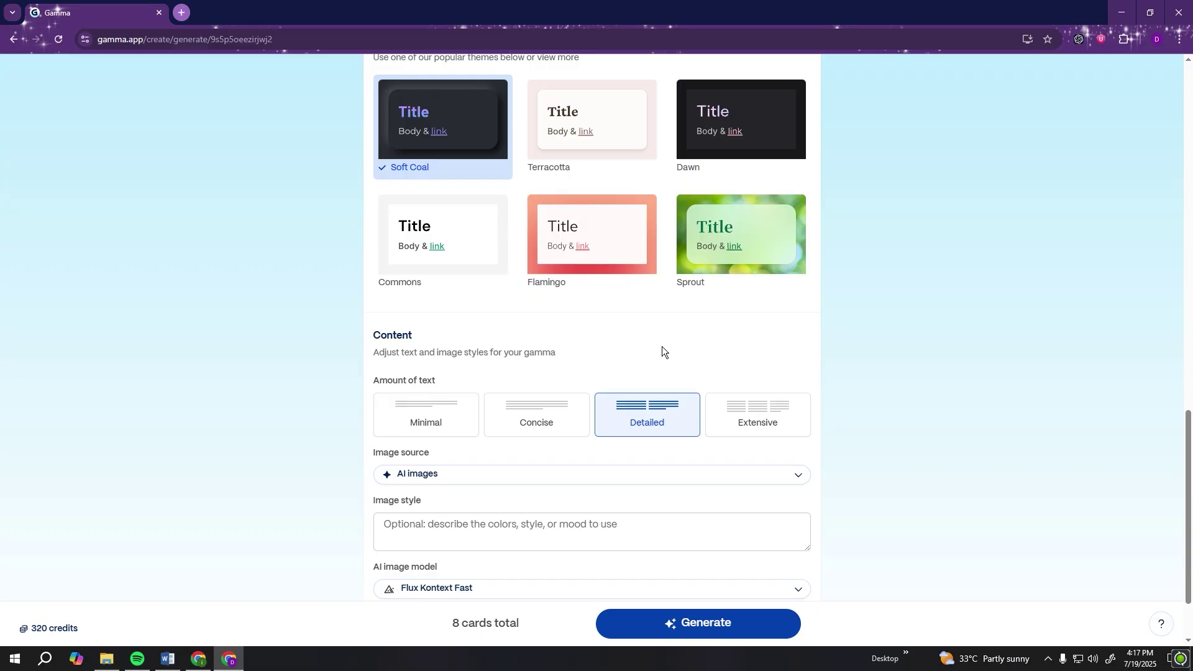
Step: Look through the available image sources and select AI images for the presentation
scroll(662, 345, "down", 2)
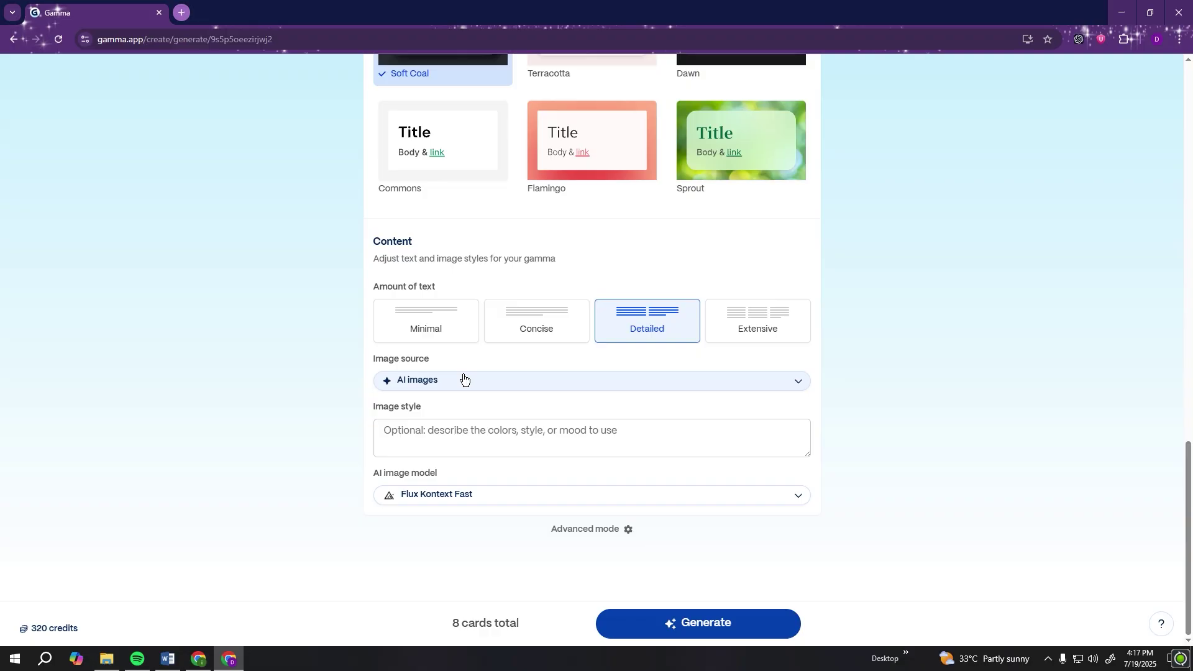
left_click(464, 379)
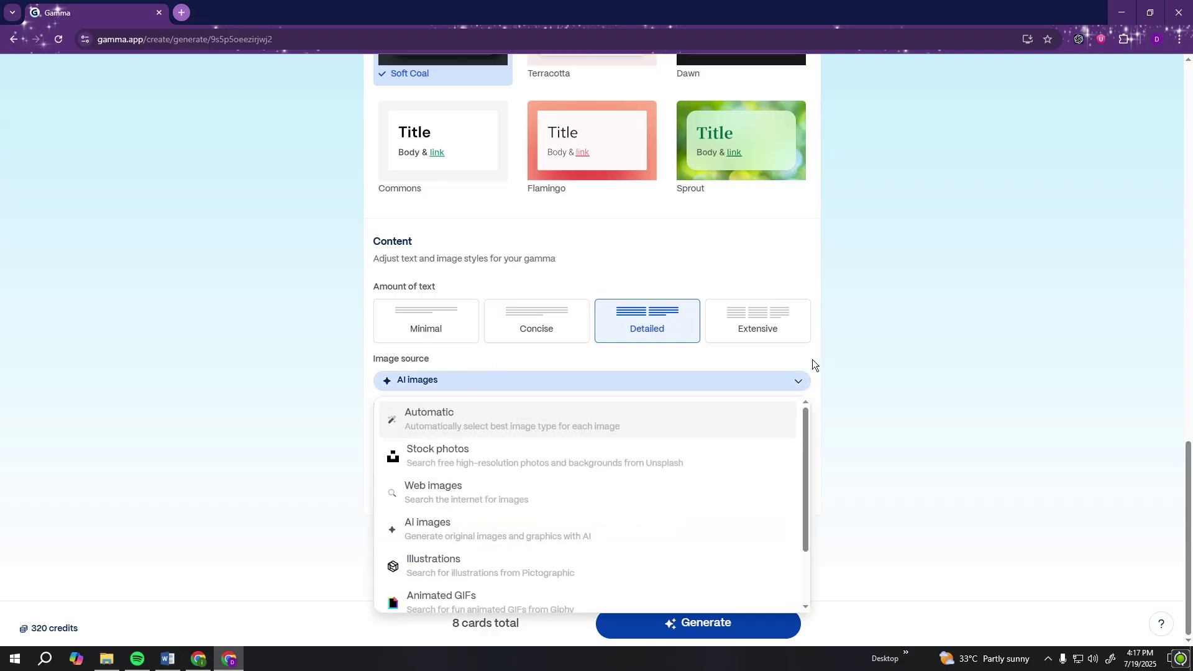
scroll(687, 466, "down", 2)
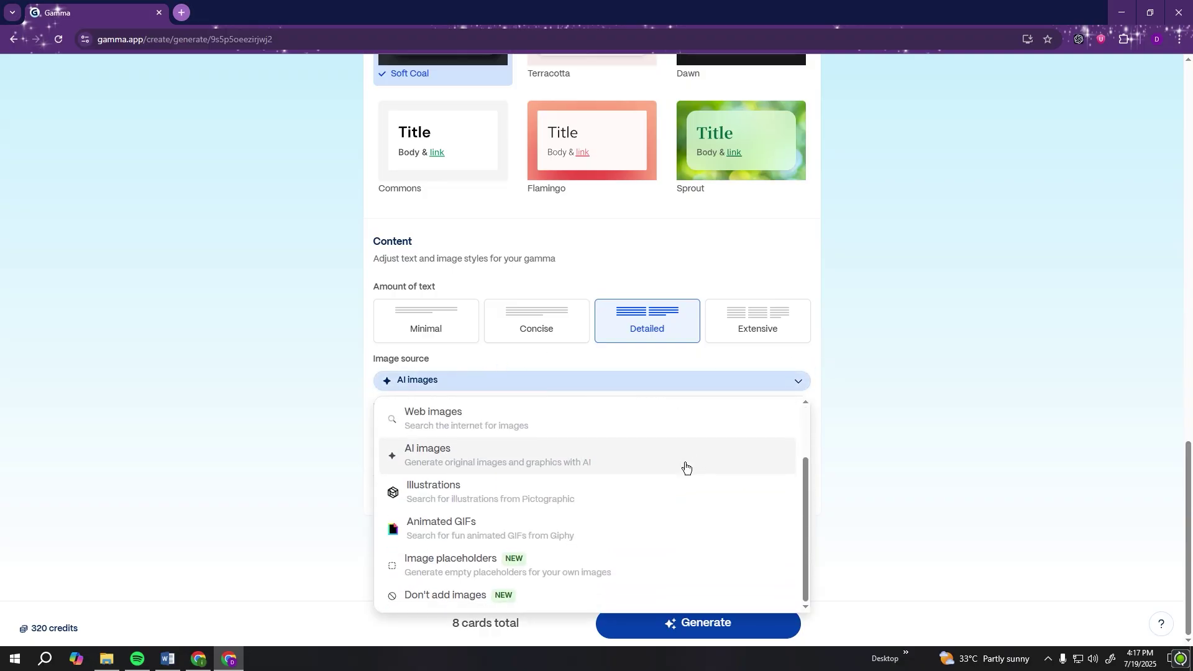
scroll(686, 467, "up", 2)
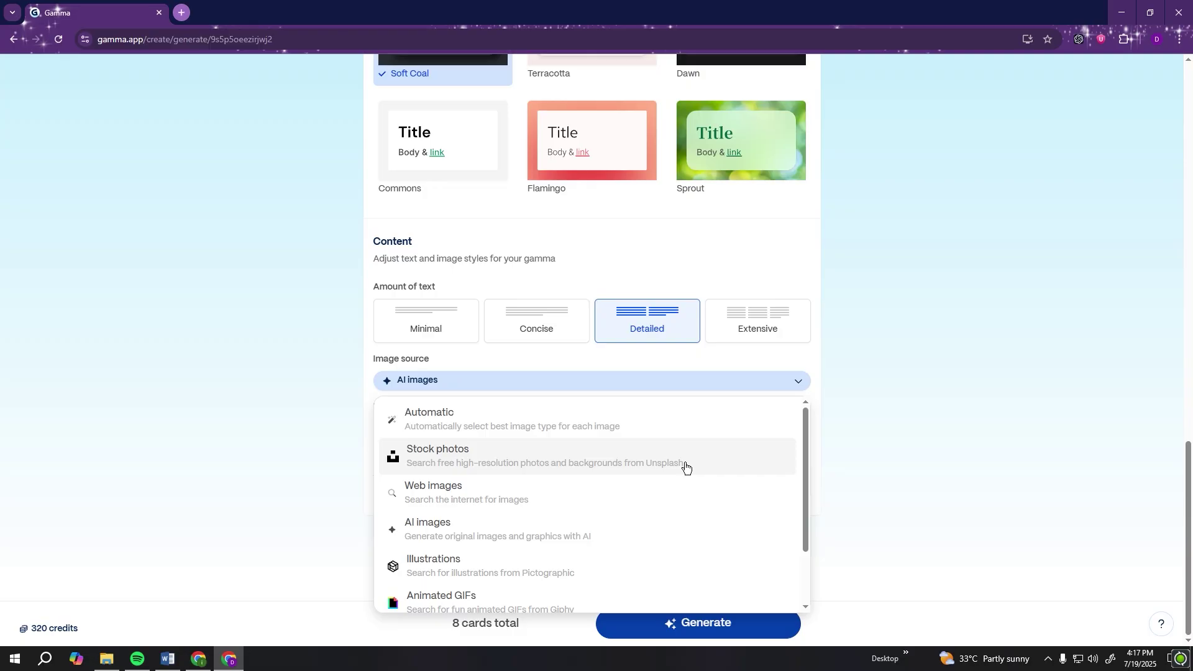
scroll(685, 467, "down", 2)
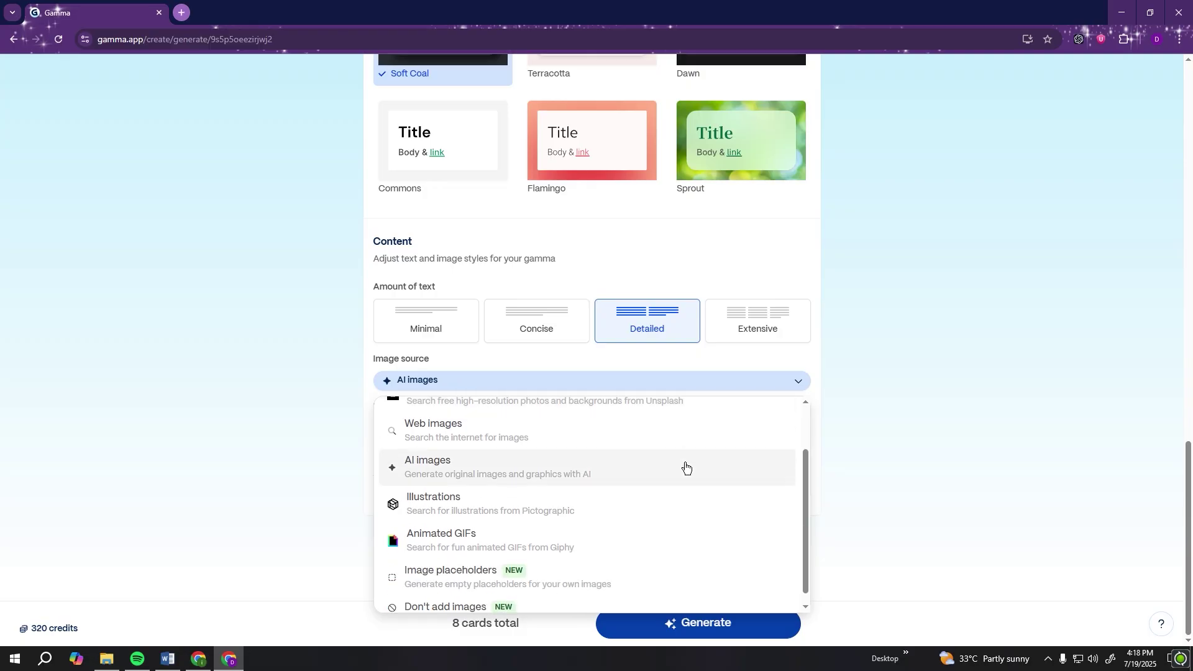
left_click(585, 465)
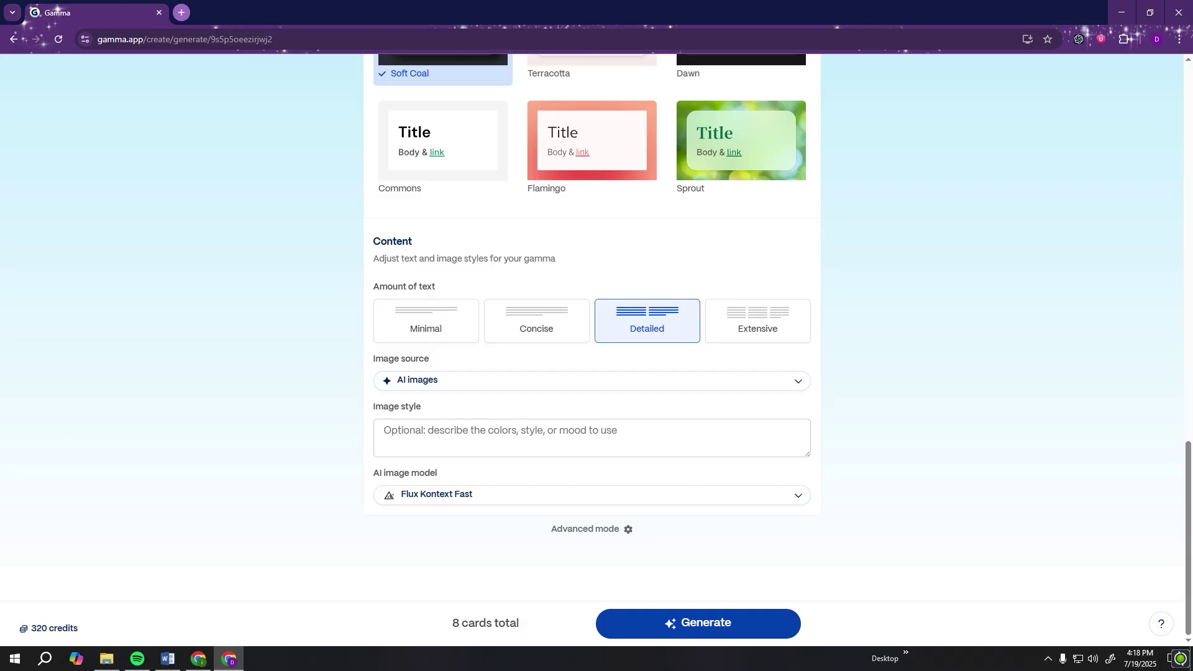
Step: Describe the image style as "Warm, inviting, natural lighting. Rustic with red and gold color scheme."
key("alt+Tab")
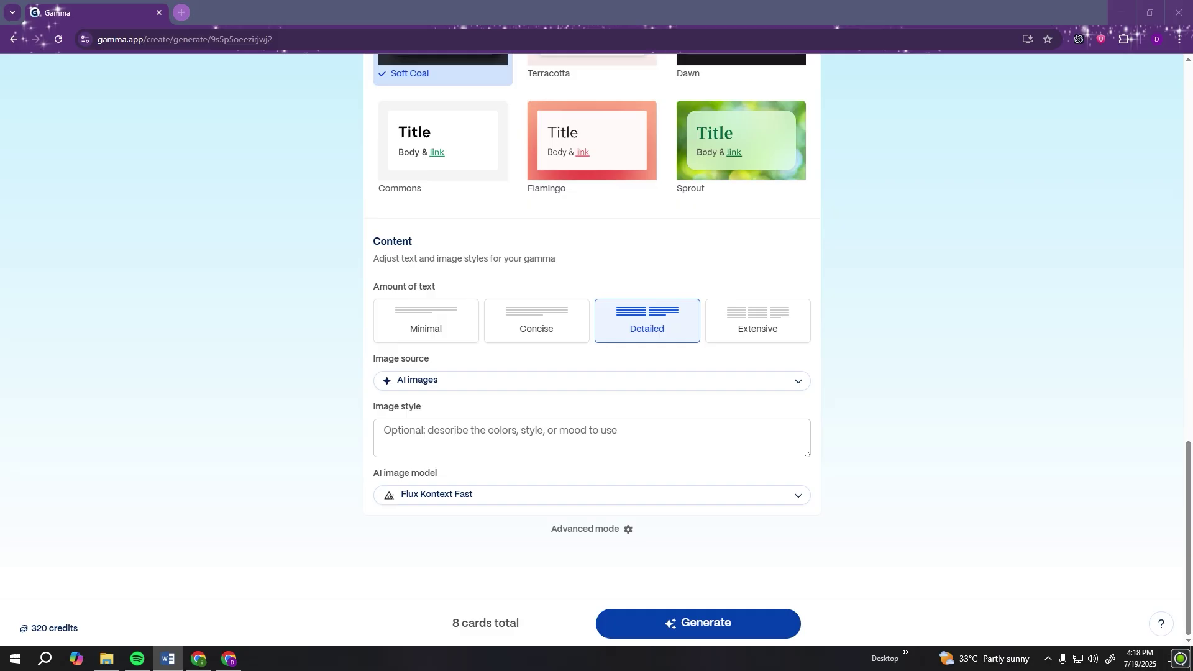
left_click(475, 445)
type("Warm, inviting, natural lighting. Rustic with red and gold color scheme.\"")
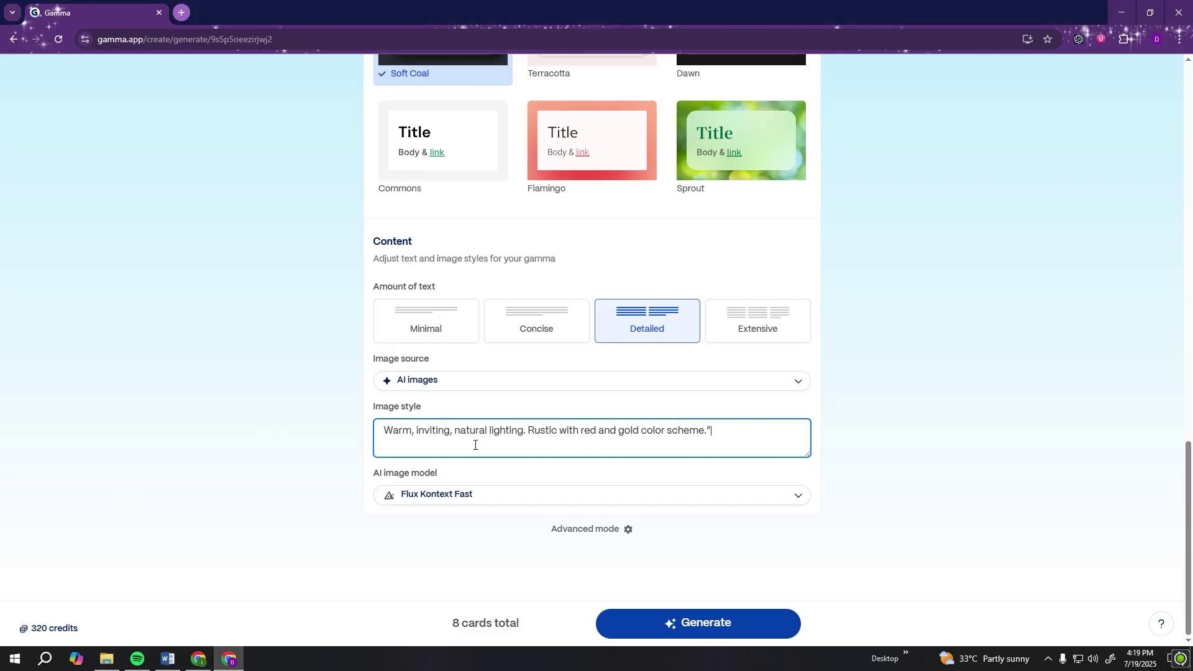
left_click(879, 430)
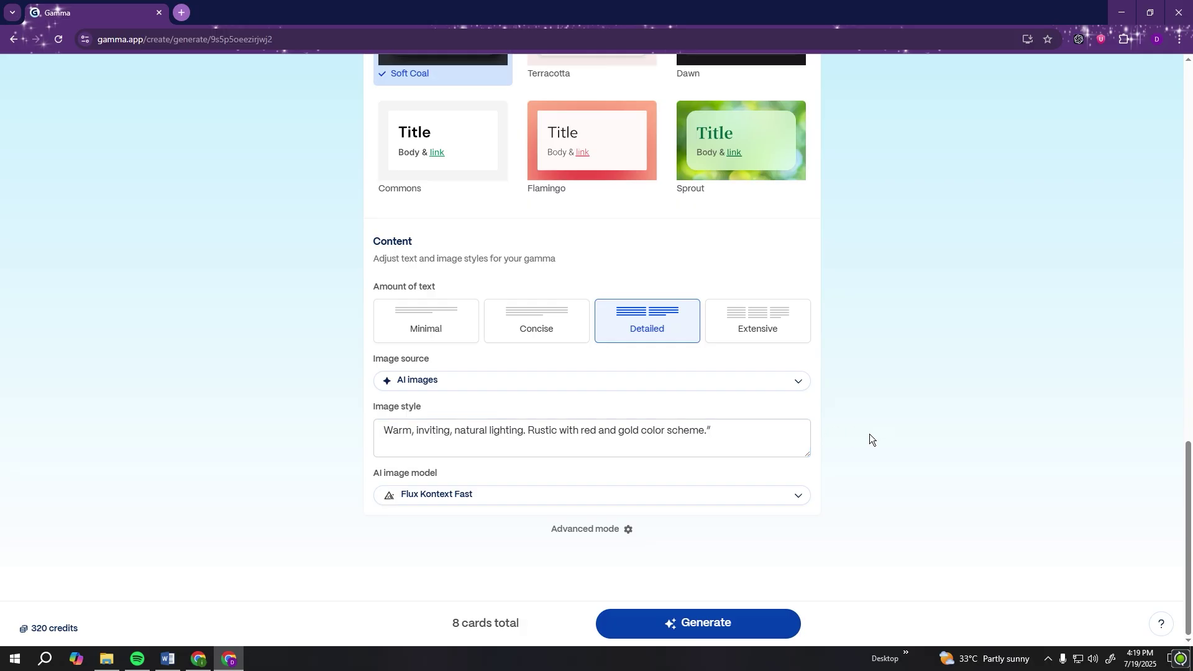
Step: Check the available AI image models, keep Flux Kontext Fast, and generate the presentation
left_click(644, 504)
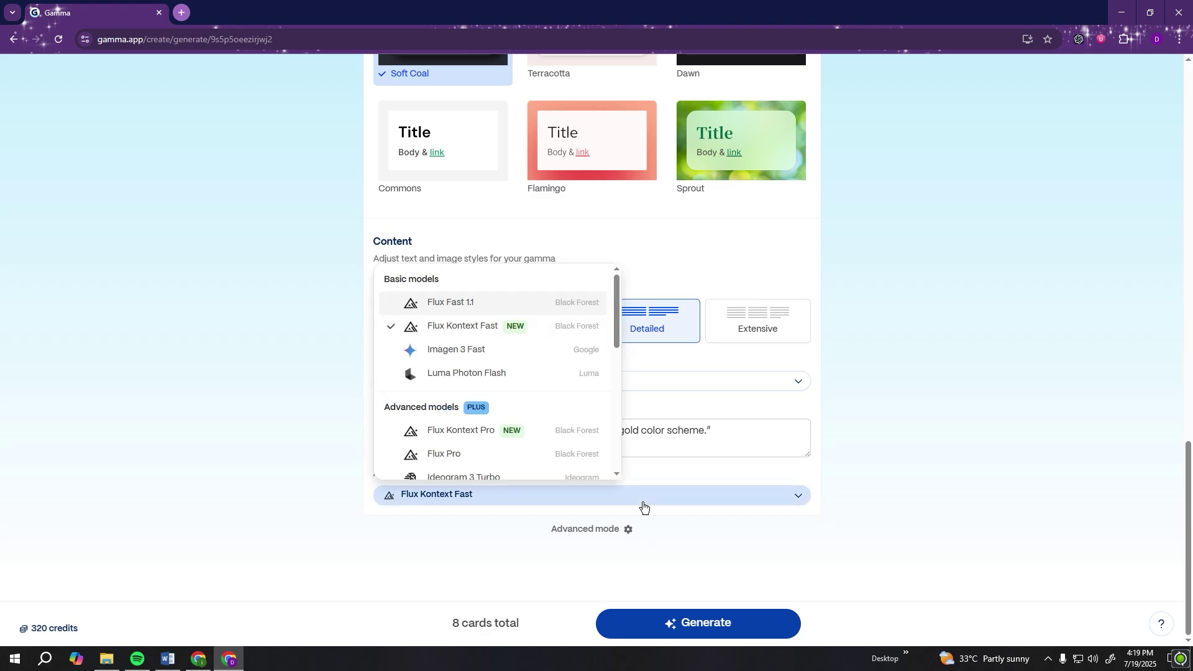
mouse_move(466, 328)
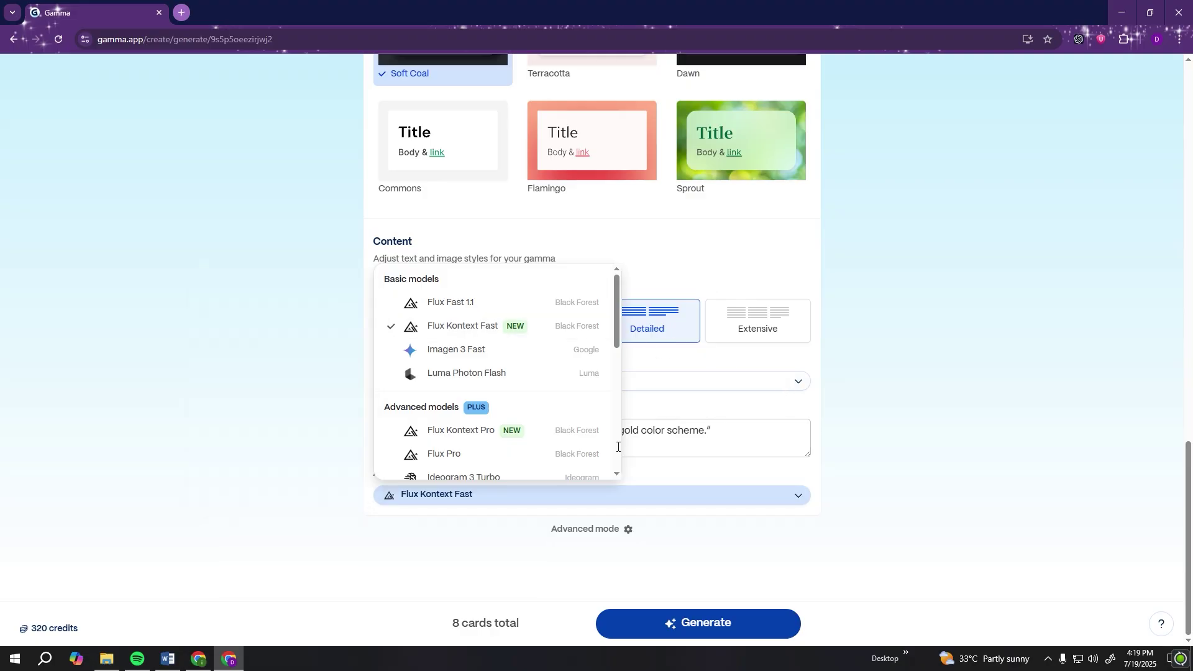
left_click(696, 450)
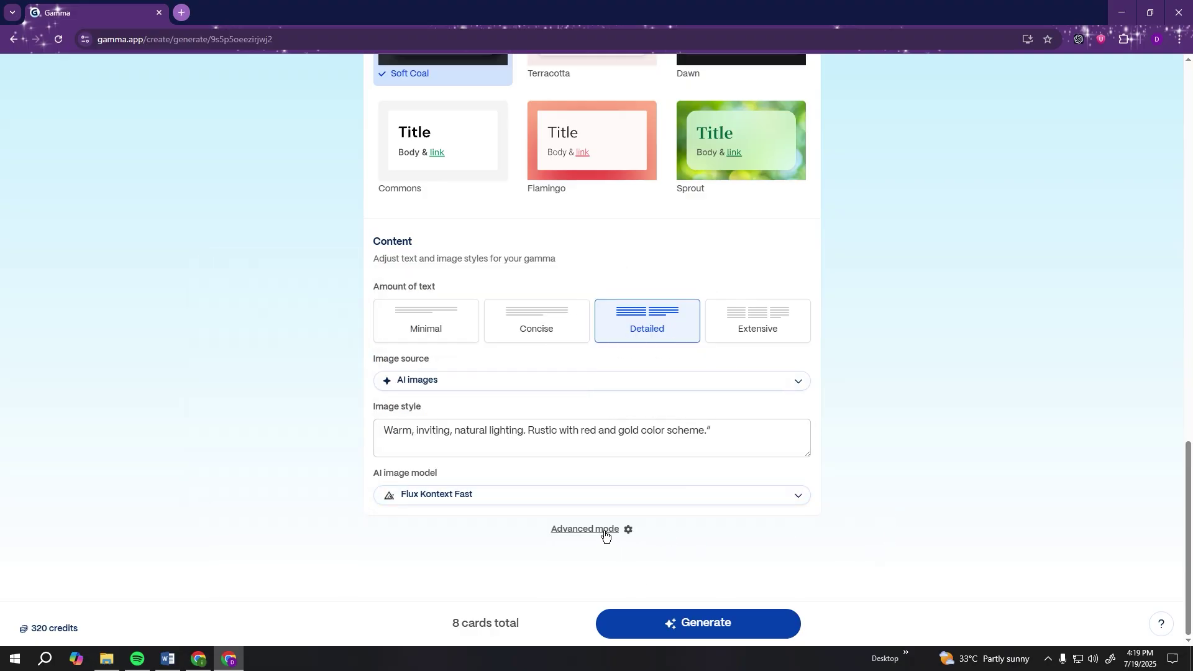
left_click(652, 632)
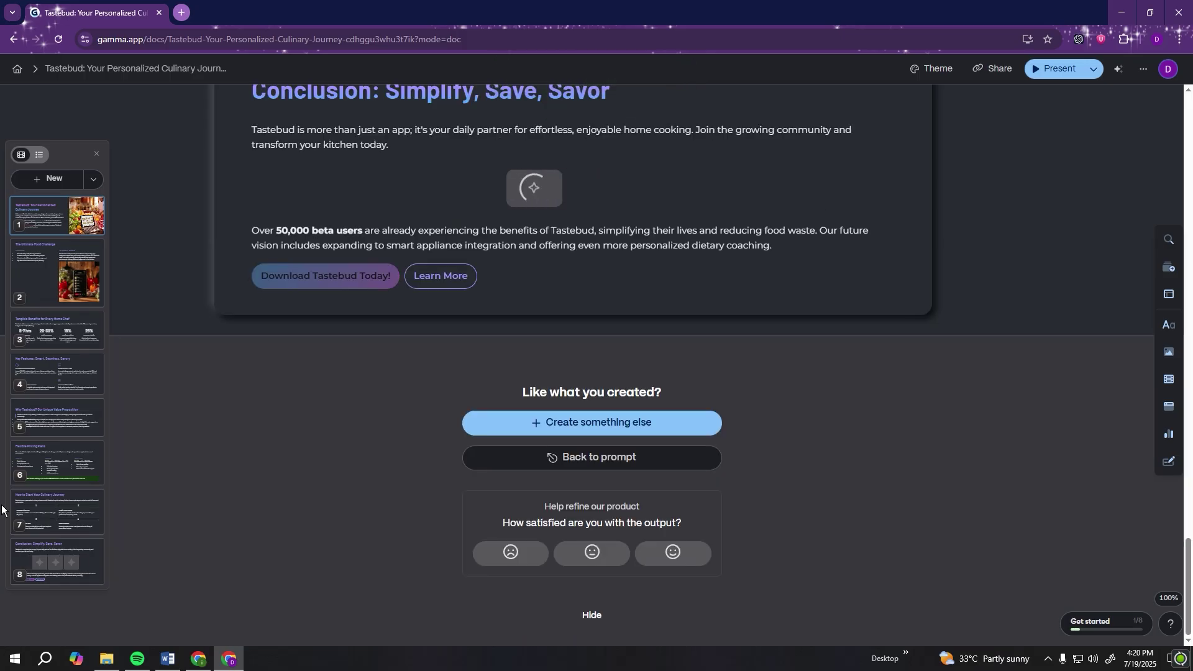
Step: Try the Dune and Breeze themes on the generated presentation
scroll(314, 467, "up", 10)
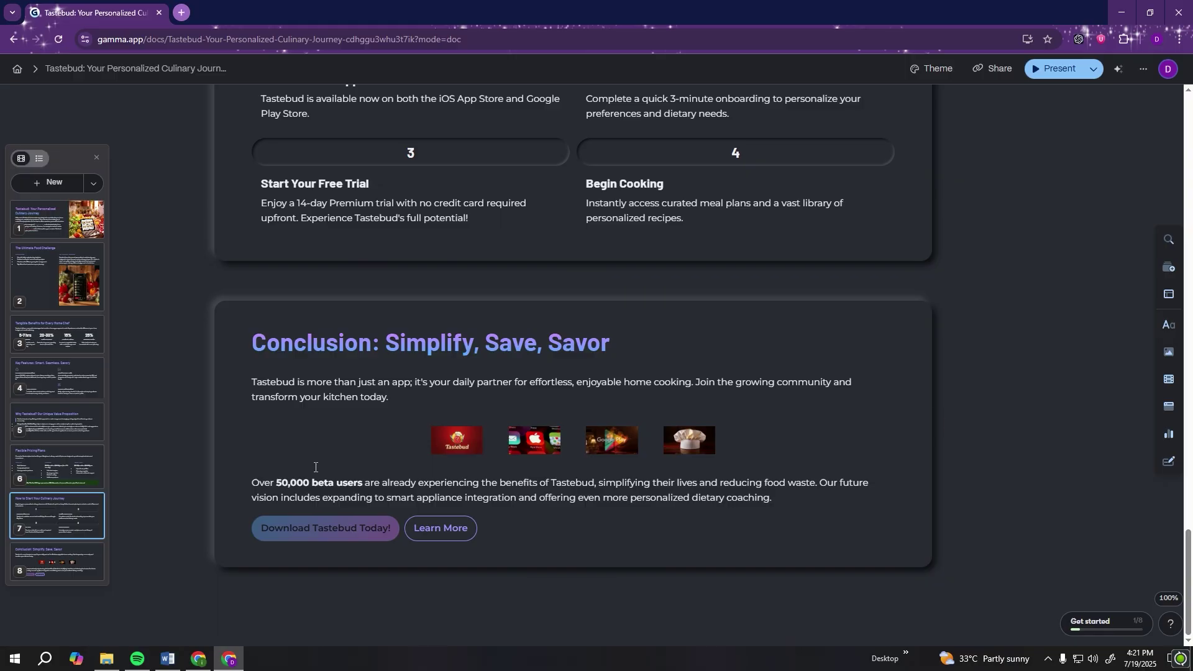
scroll(314, 467, "up", 20)
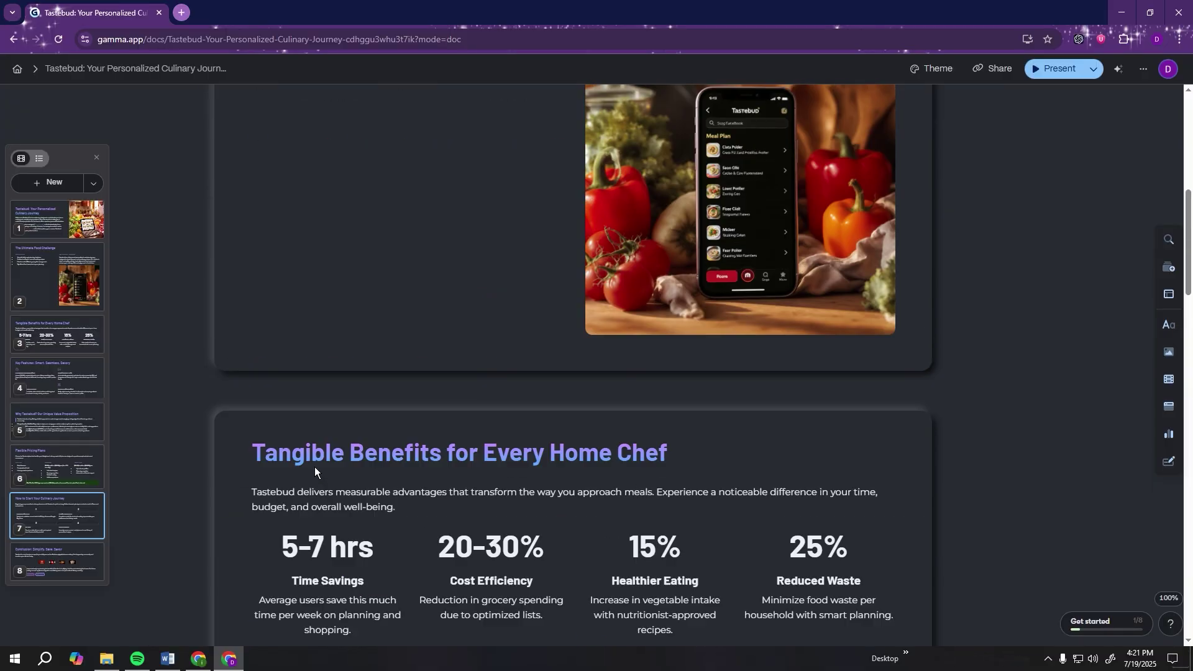
scroll(314, 467, "up", 3)
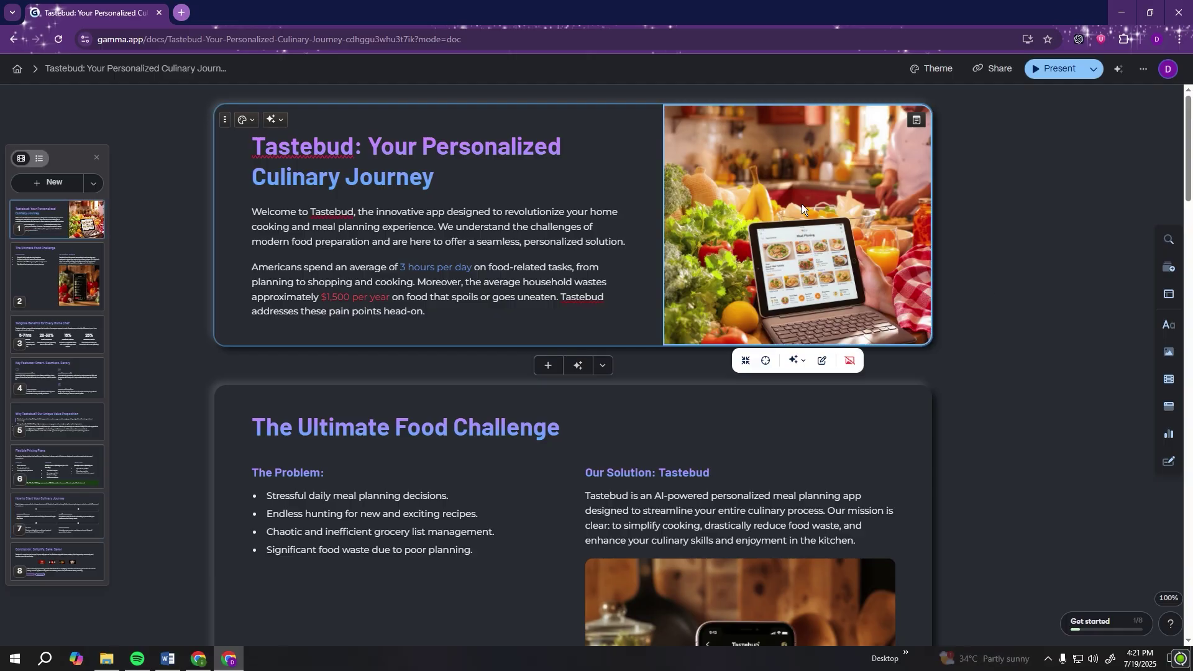
left_click(930, 69)
scroll(1131, 273, "down", 5)
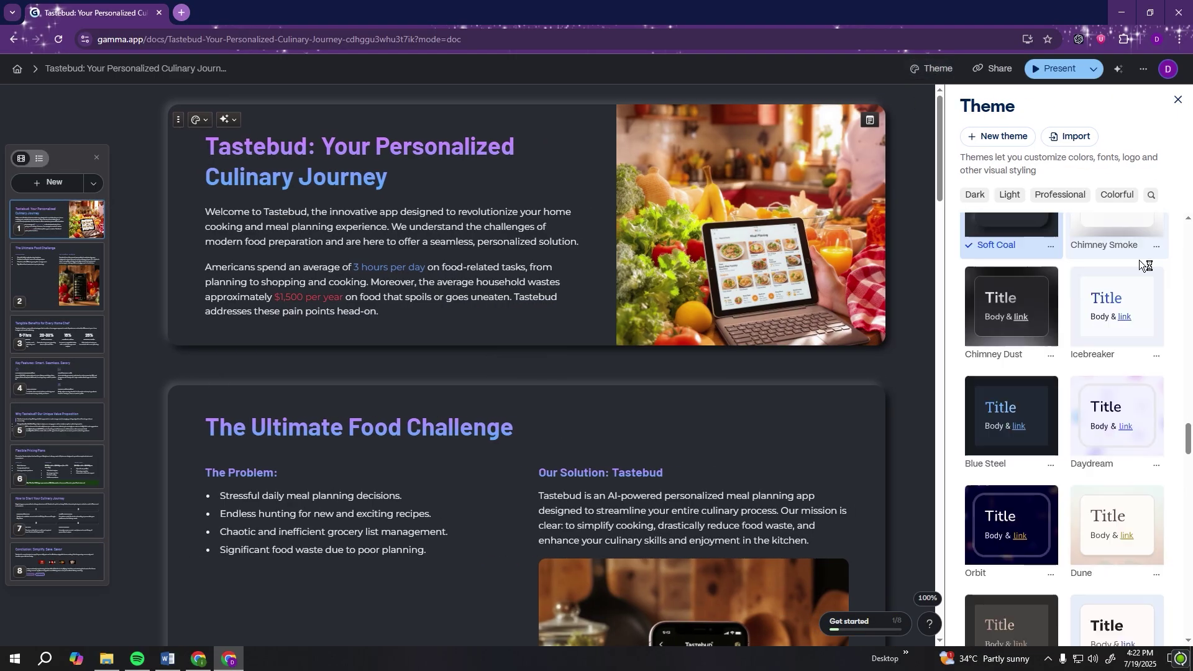
left_click(1111, 297)
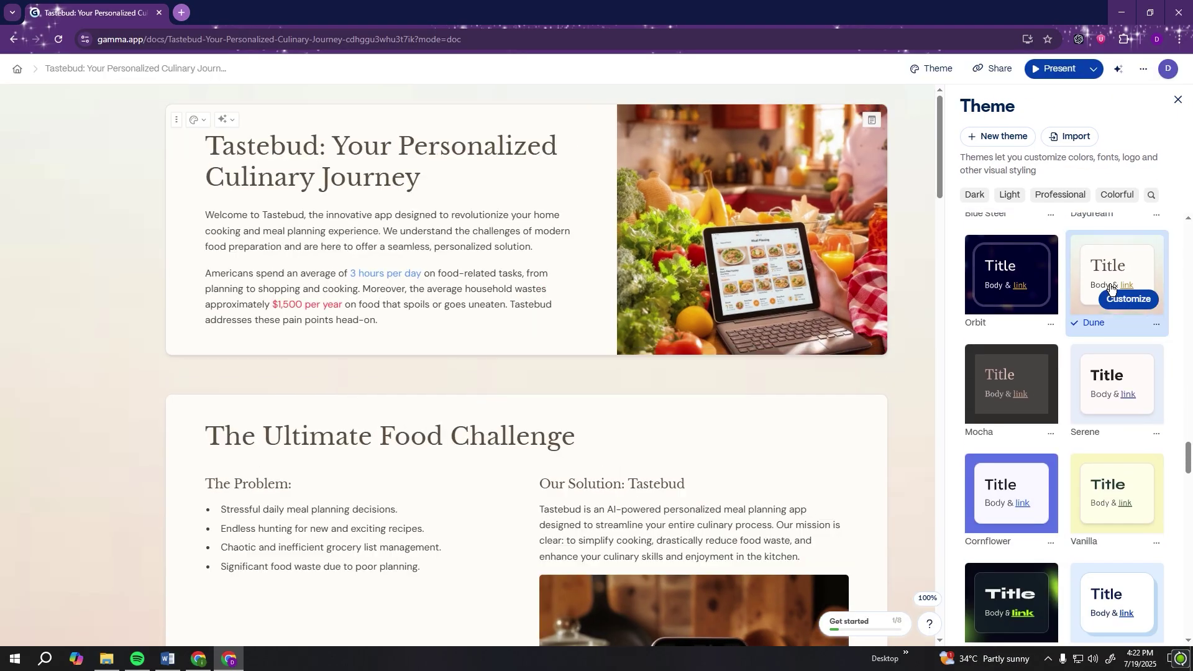
scroll(1103, 323, "down", 2)
scroll(1099, 338, "down", 5)
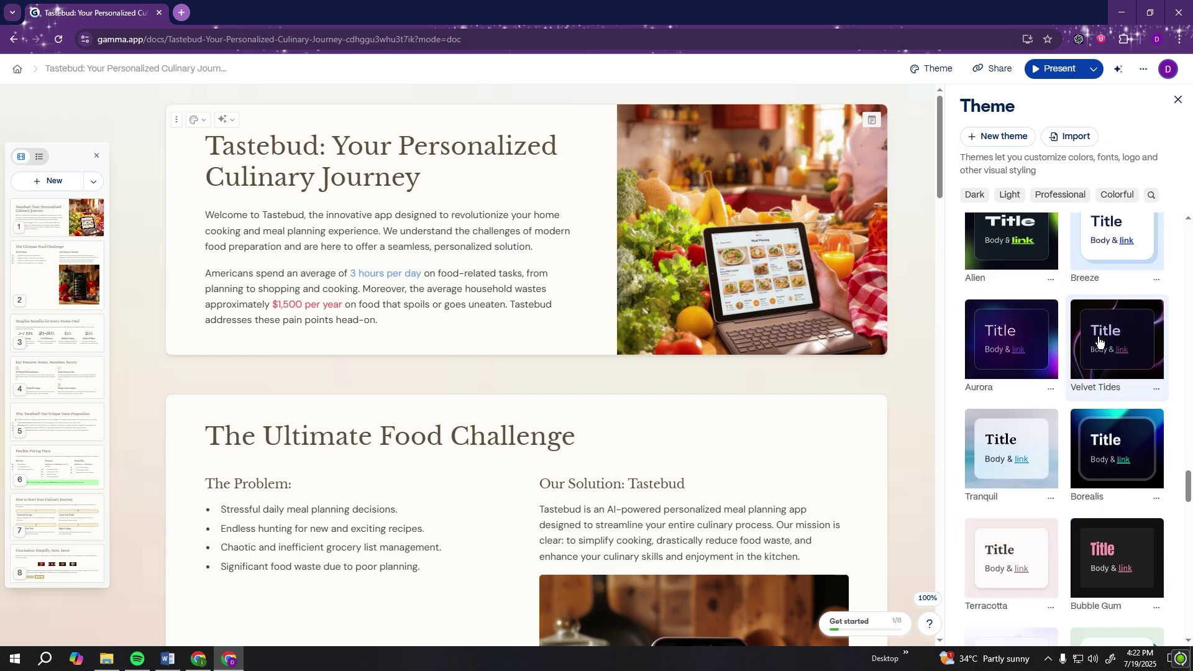
scroll(1089, 346, "up", 2)
left_click(1088, 347)
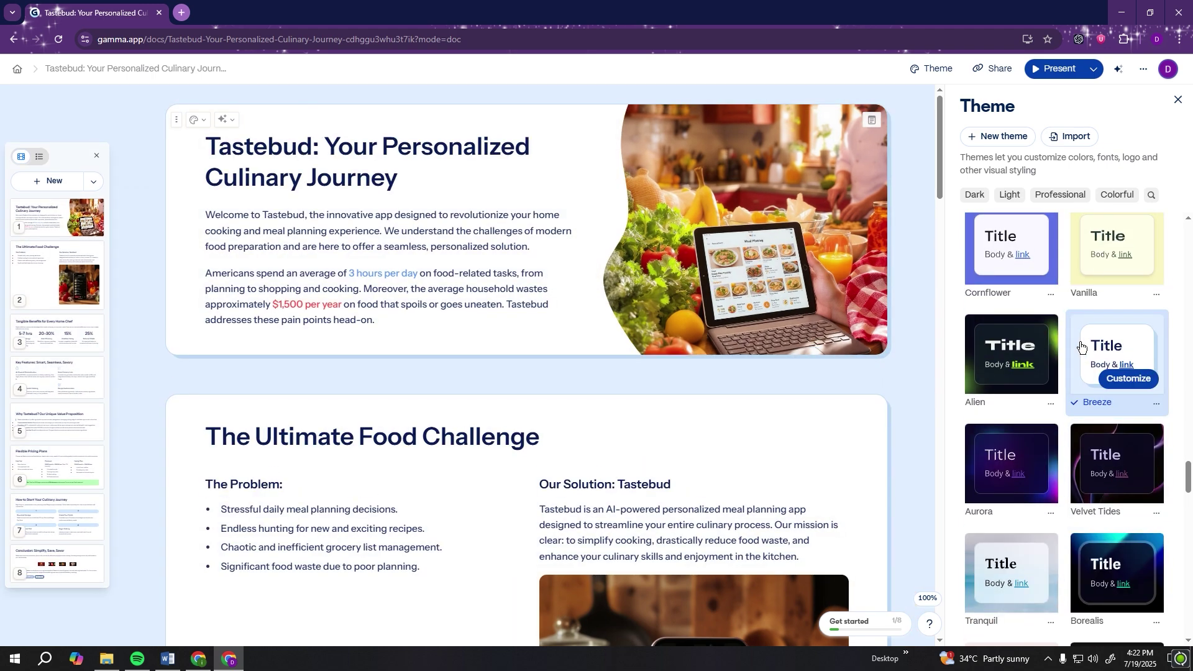
Step: Apply the Pistachio theme to the presentation
scroll(1071, 359, "down", 5)
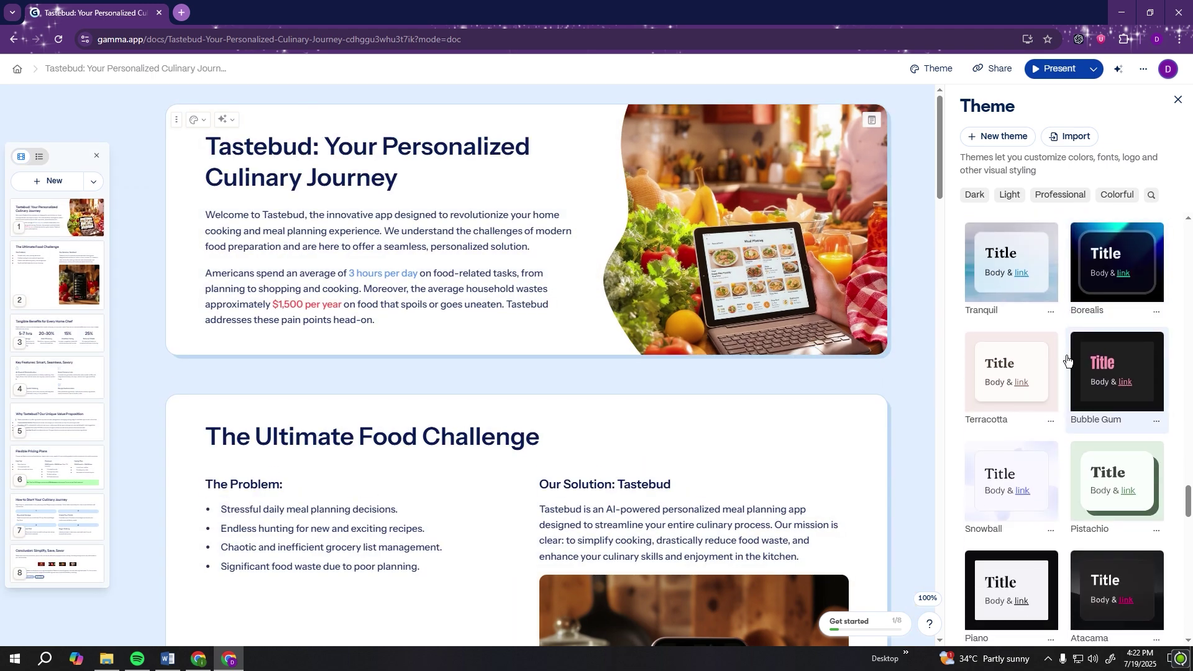
scroll(1068, 358, "down", 2)
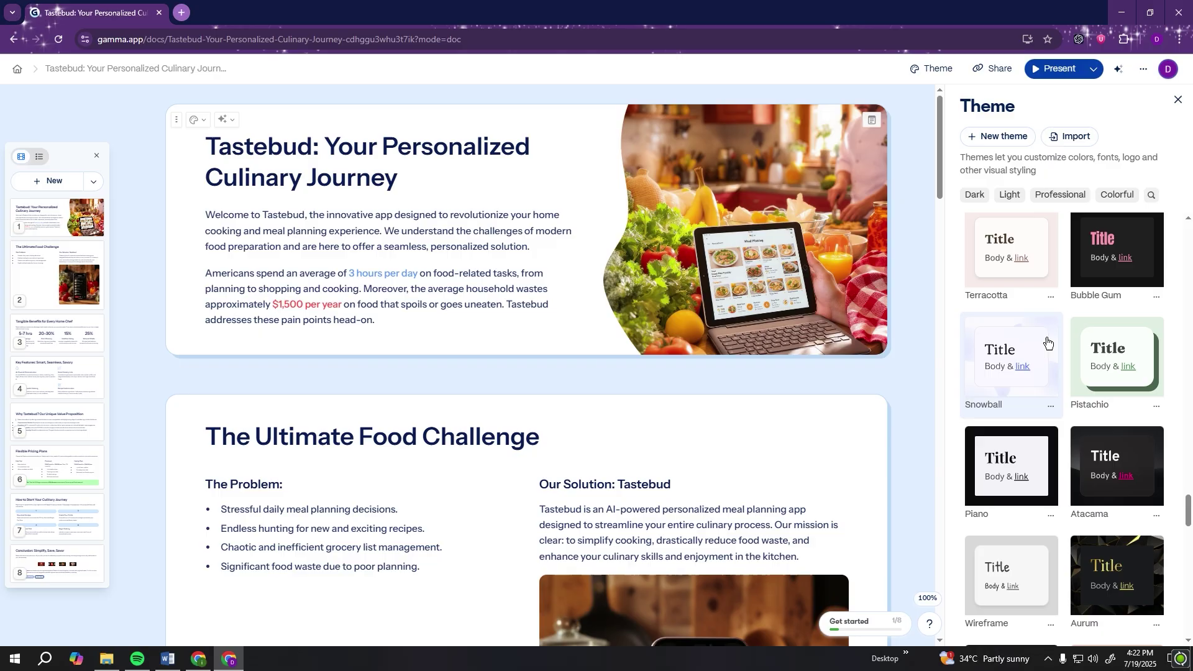
left_click(1084, 332)
scroll(1084, 337, "down", 5)
scroll(1082, 337, "up", 10)
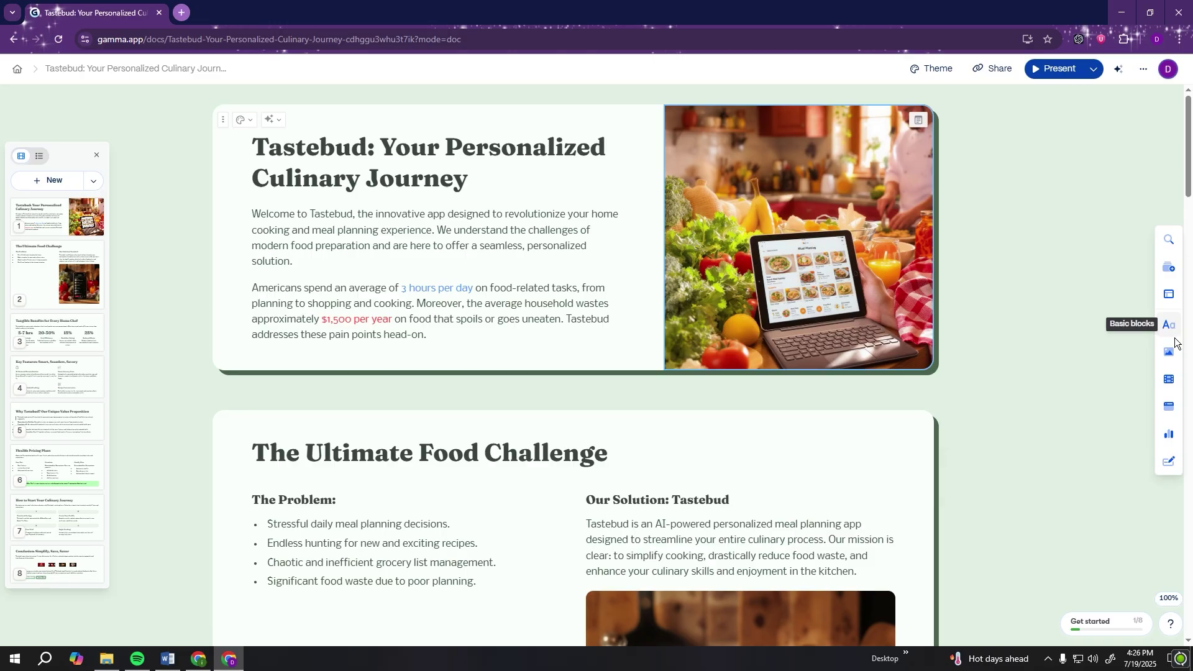
Step: Edit the first card's image prompt, replacing "kitchen counter with fresh ingredients, a" with "restaurant"
left_click(878, 181)
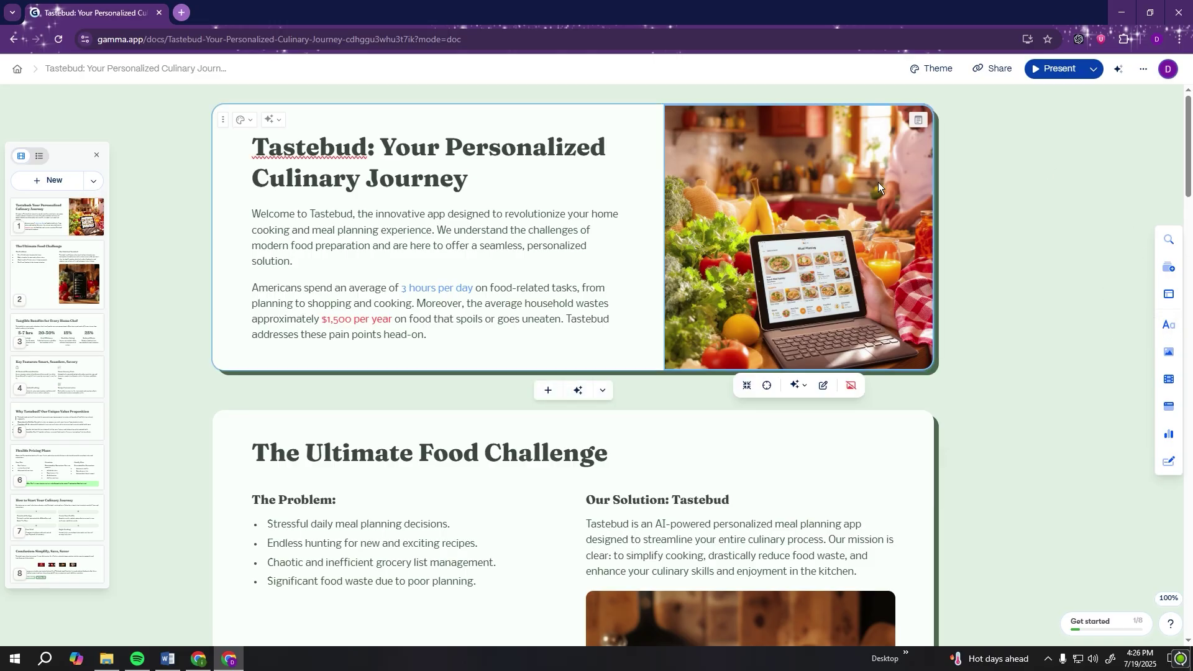
left_click(824, 386)
left_click_drag(843, 471, 1028, 471)
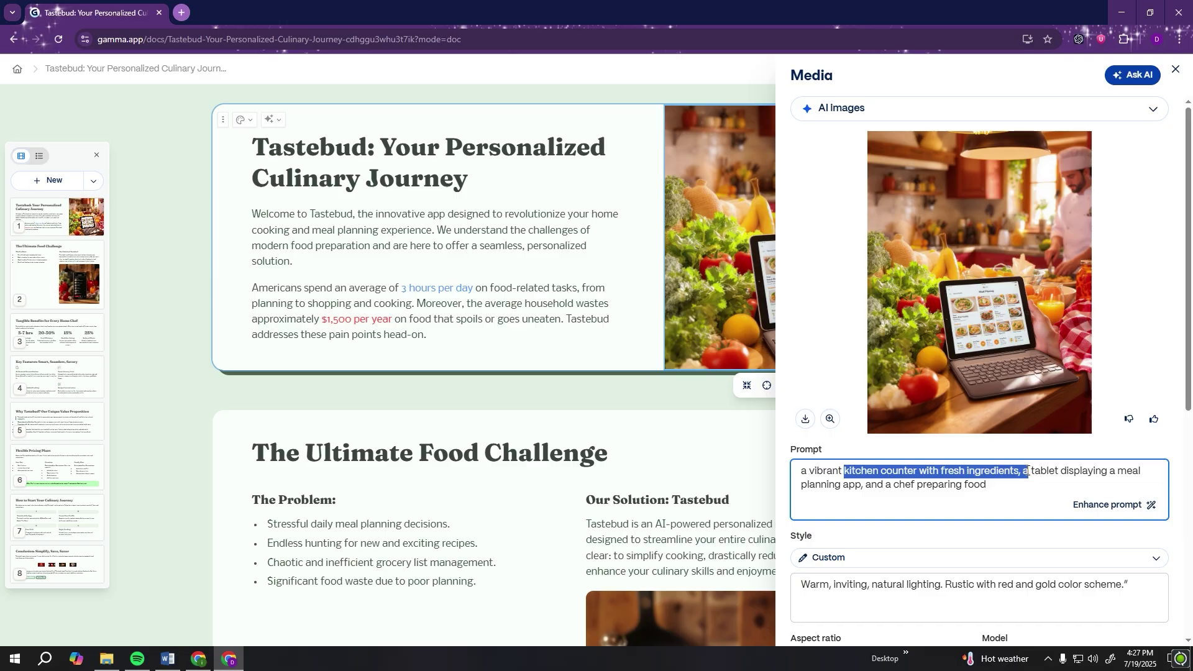
key("BackSpace")
type("restaurant")
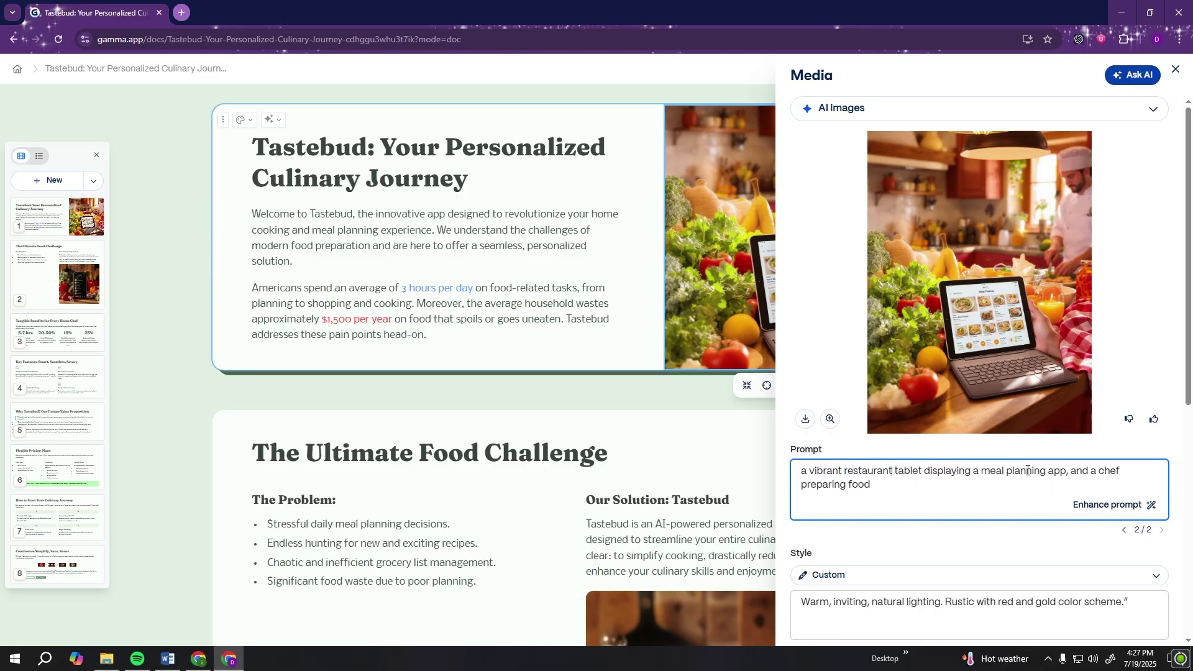
Step: Replace "a chef preparing food" in the image prompt with "a coffee cup focusing on App name tastebud on it"
left_click_drag(1097, 471, 1100, 484)
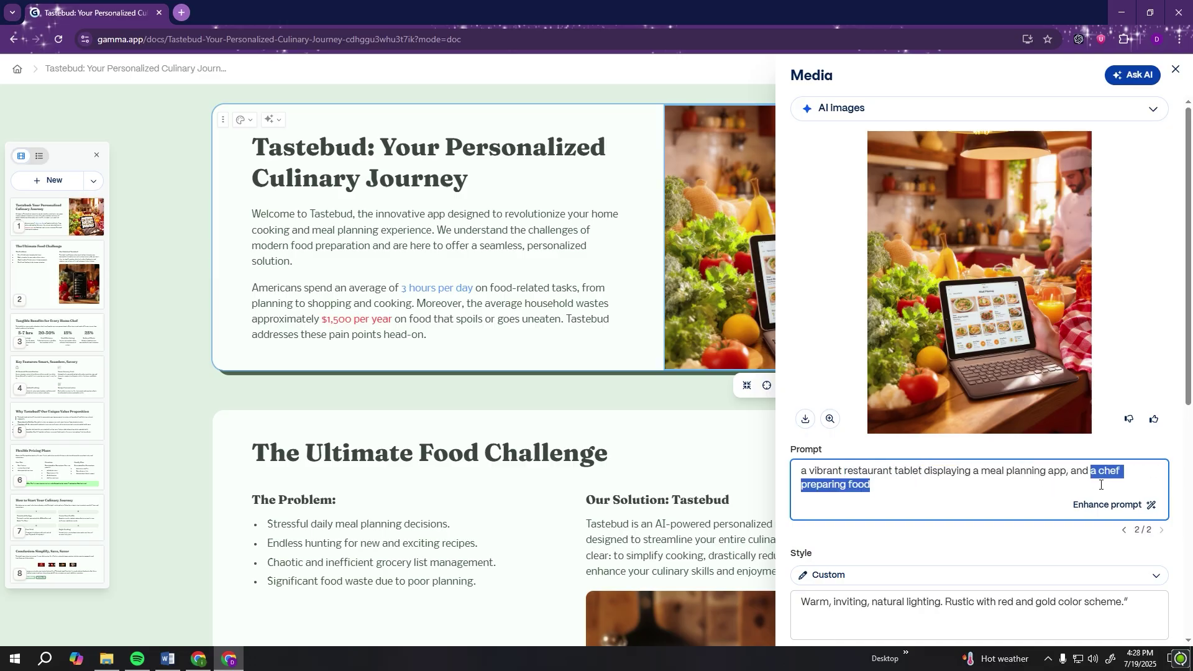
key("BackSpace")
type("coffe")
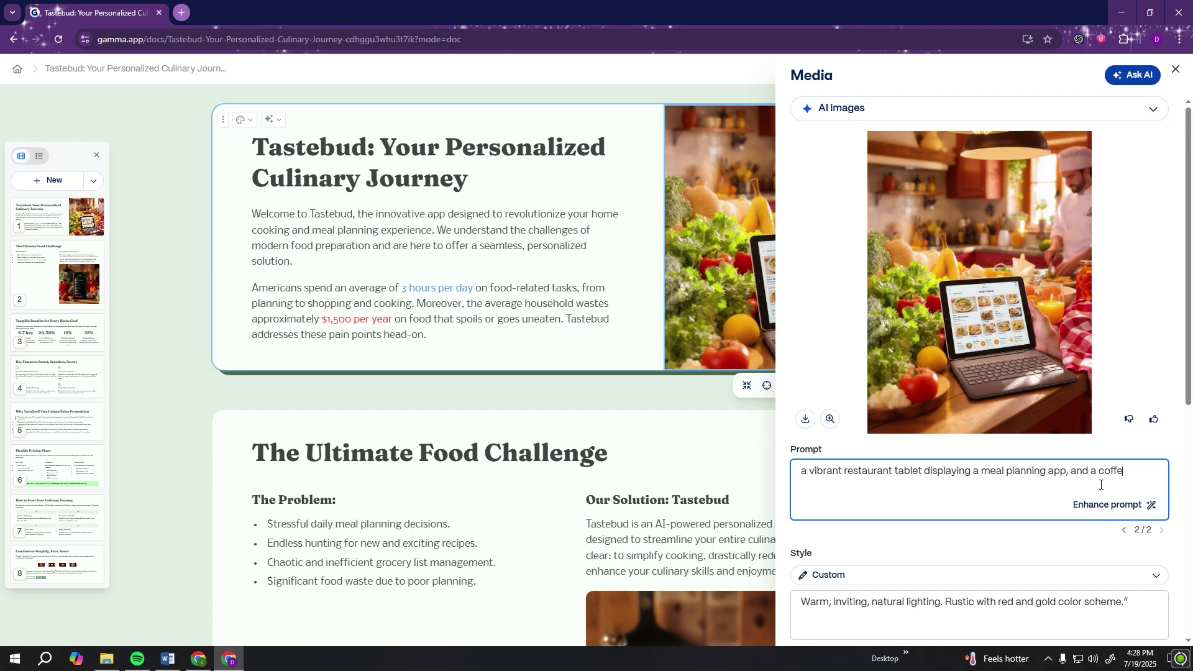
type("e cup focusing on App name")
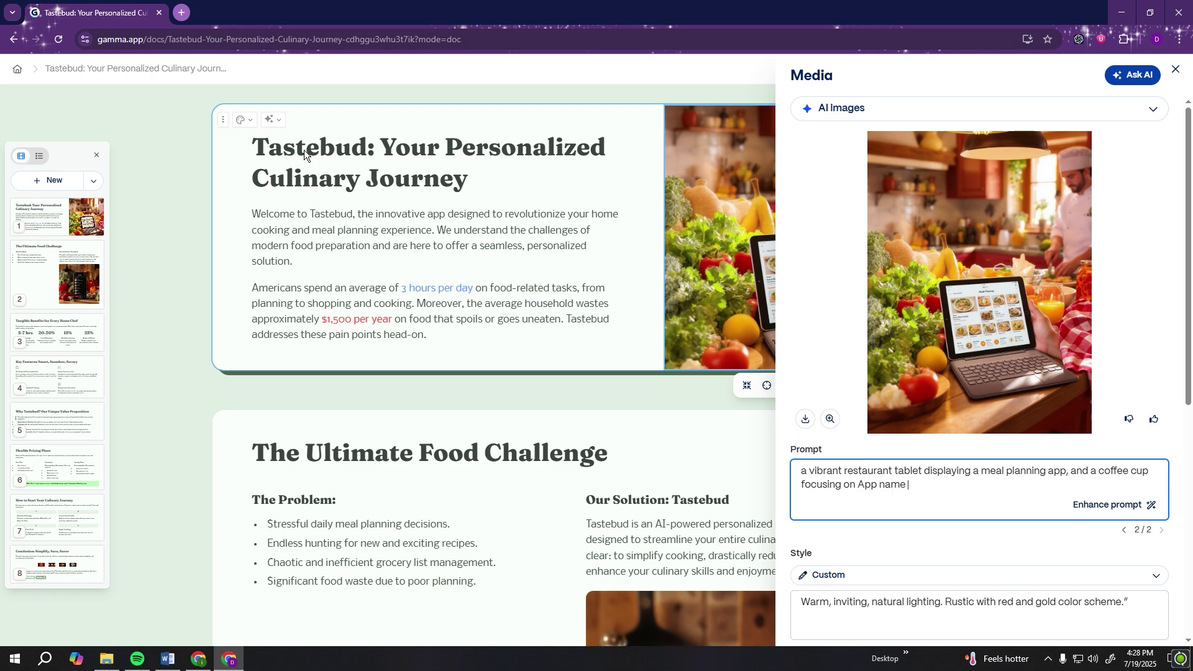
type(" tastebud on it")
Step: Generate new images from the edited prompt and use the white-screen Tastebud tablet with the red coffee cup on the first card
scroll(1039, 547, "down", 5)
left_click(978, 461)
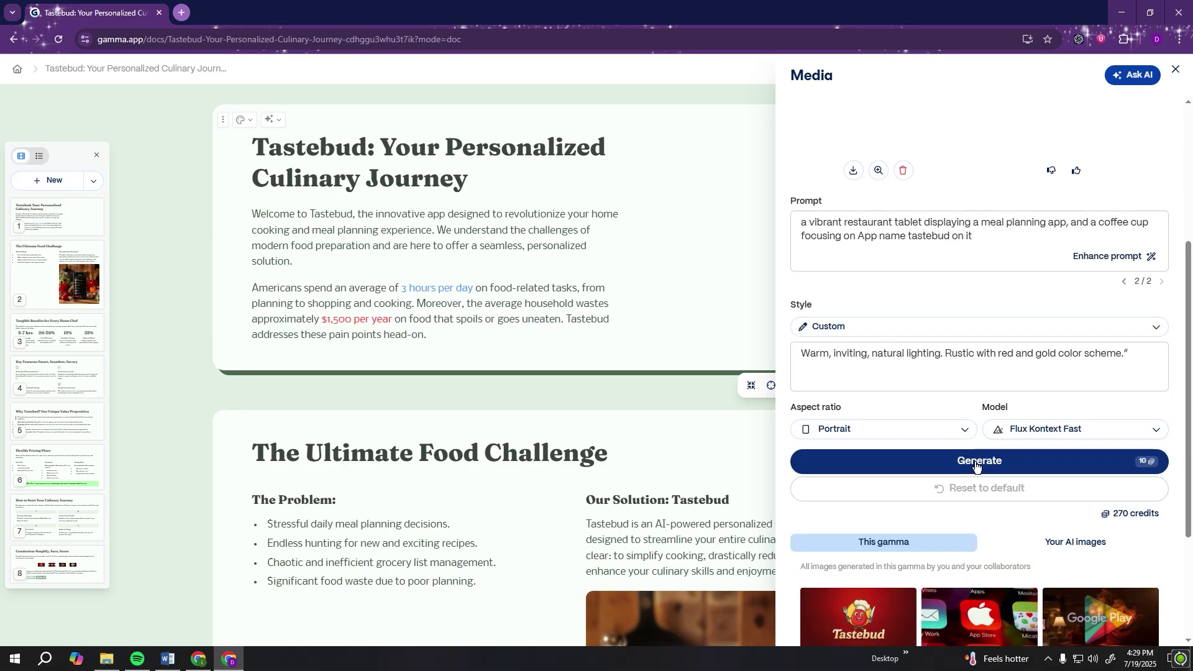
scroll(976, 465, "up", 4)
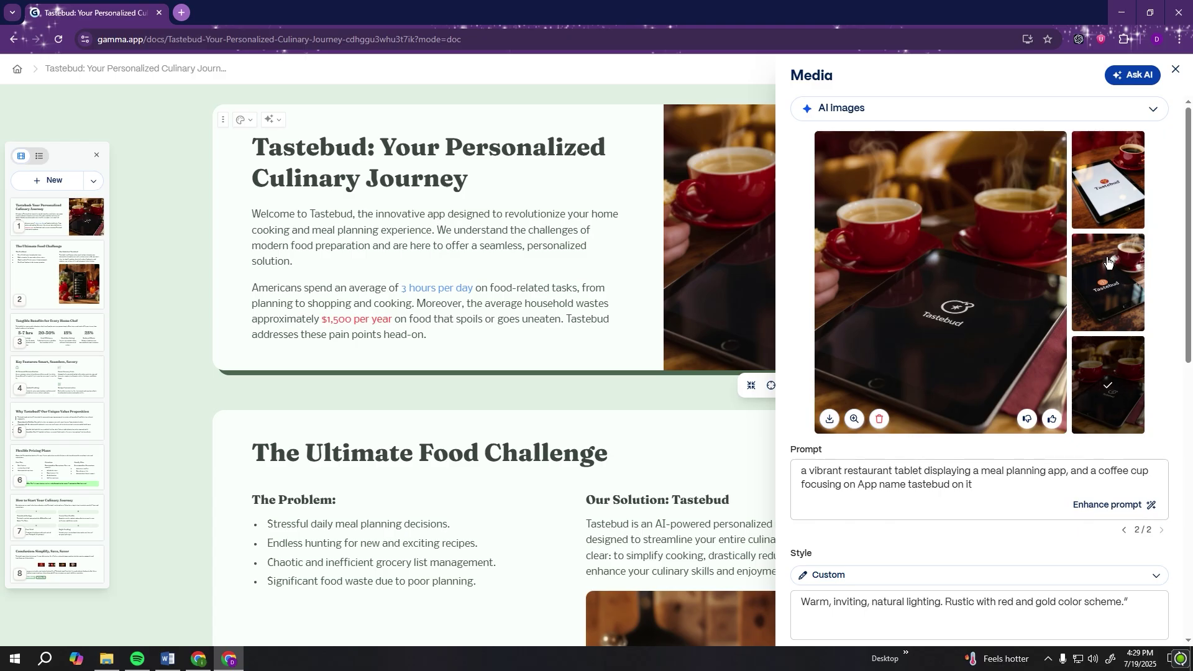
left_click(1107, 187)
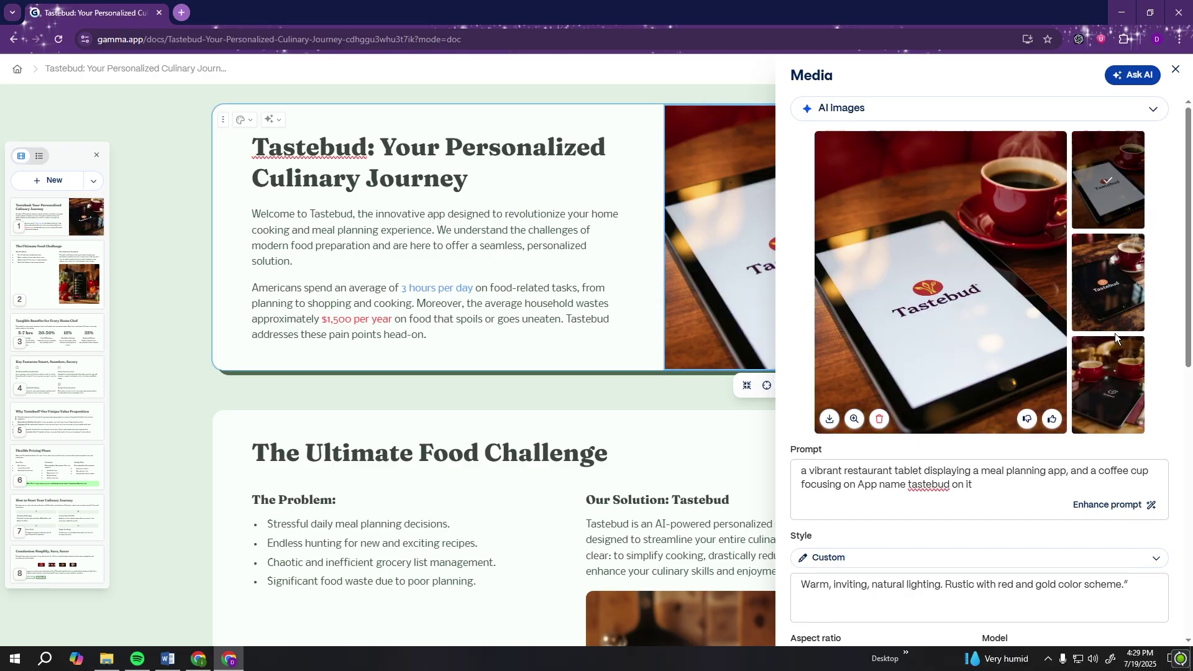
left_click(1175, 69)
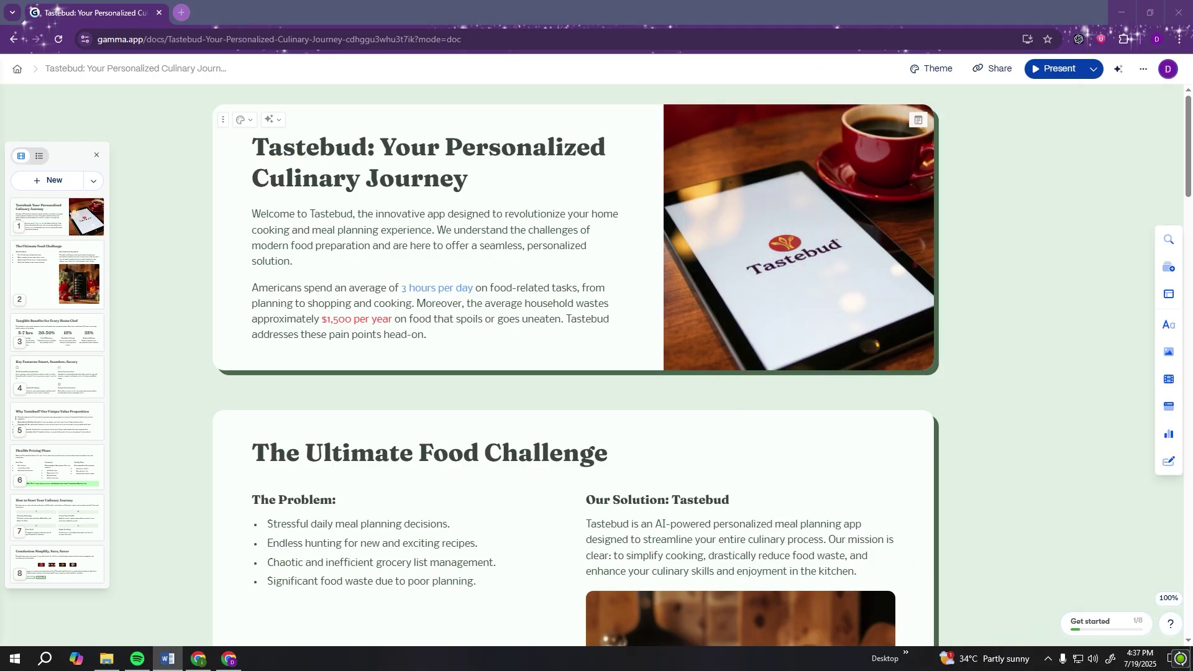
Step: Add a card before the Conclusion card and fill it using the AI prompt "Add a slide introducing the chefs"
scroll(161, 400, "down", 7)
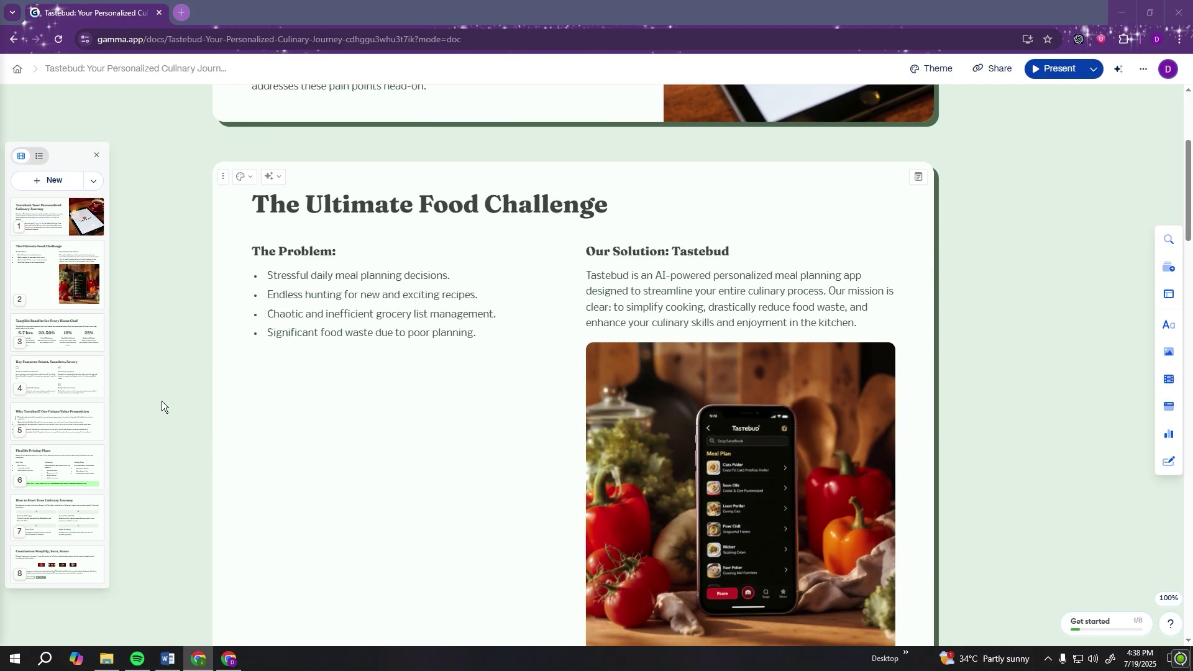
scroll(163, 400, "down", 5)
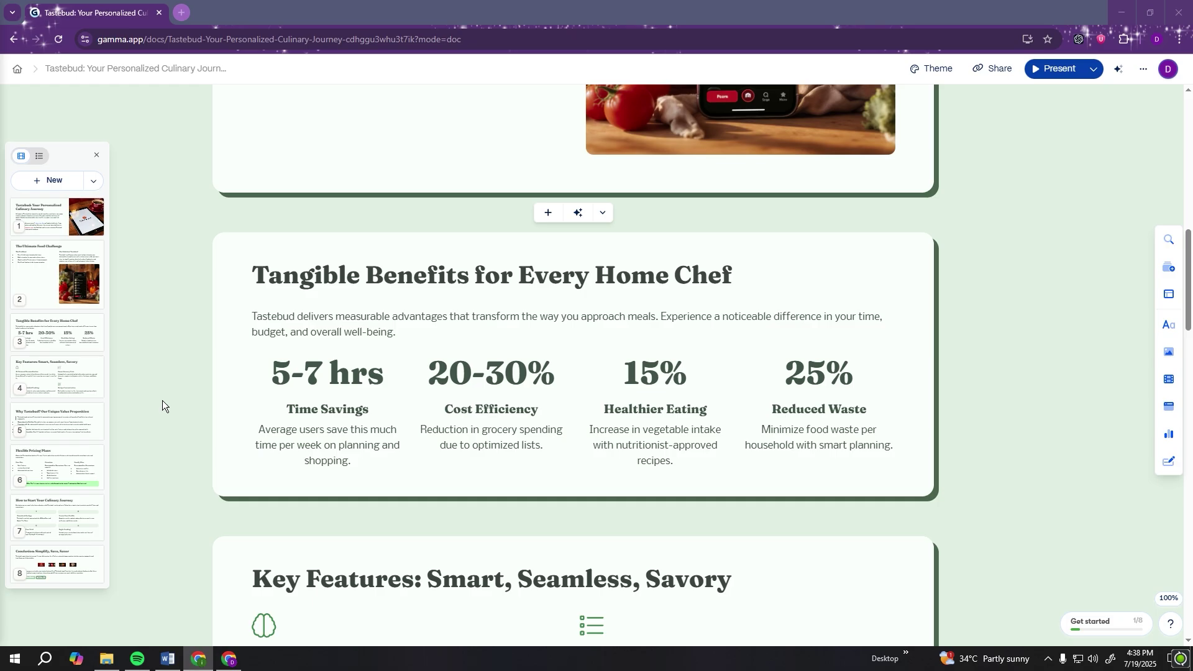
scroll(162, 401, "down", 9)
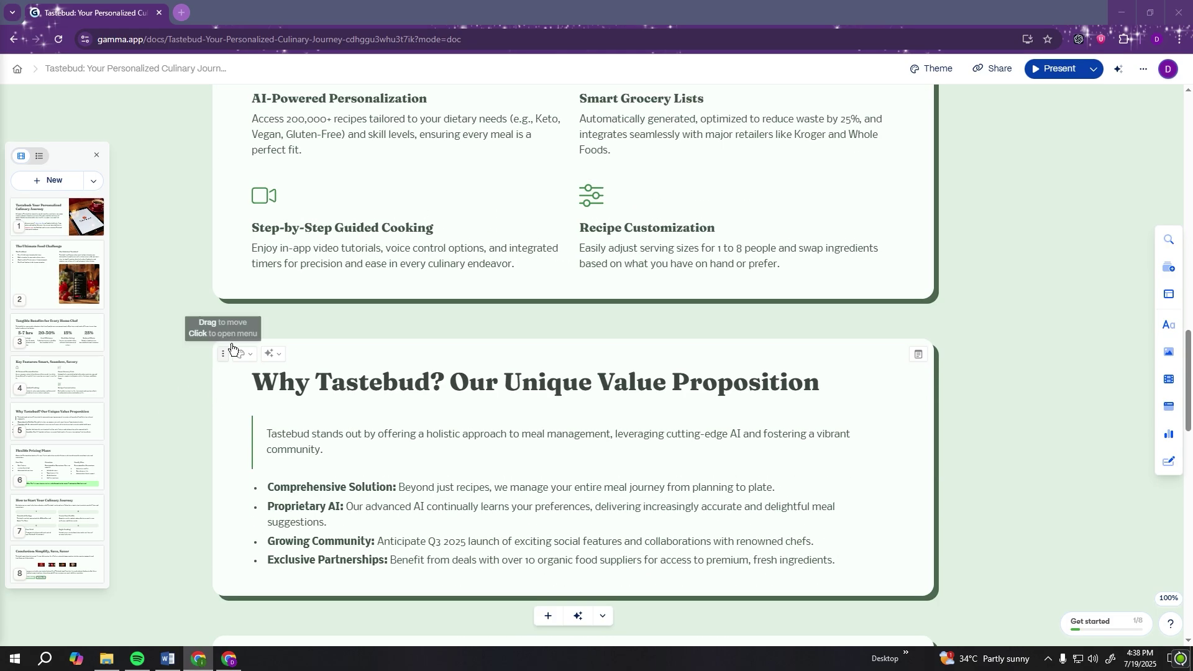
scroll(171, 359, "down", 17)
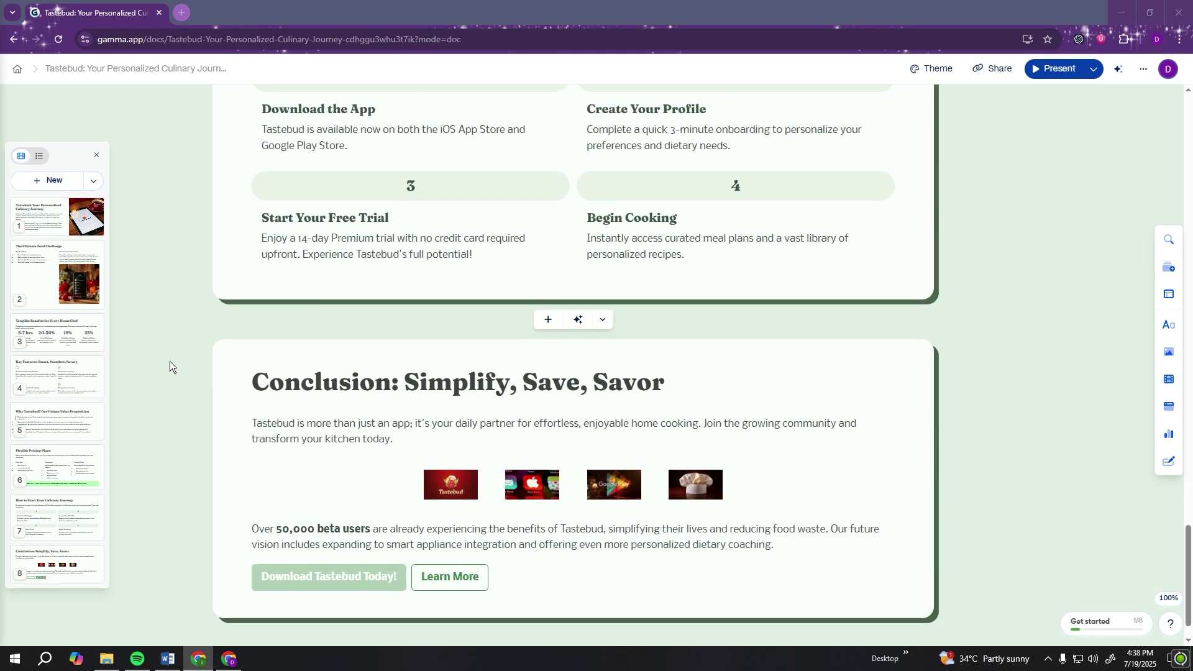
left_click(547, 283)
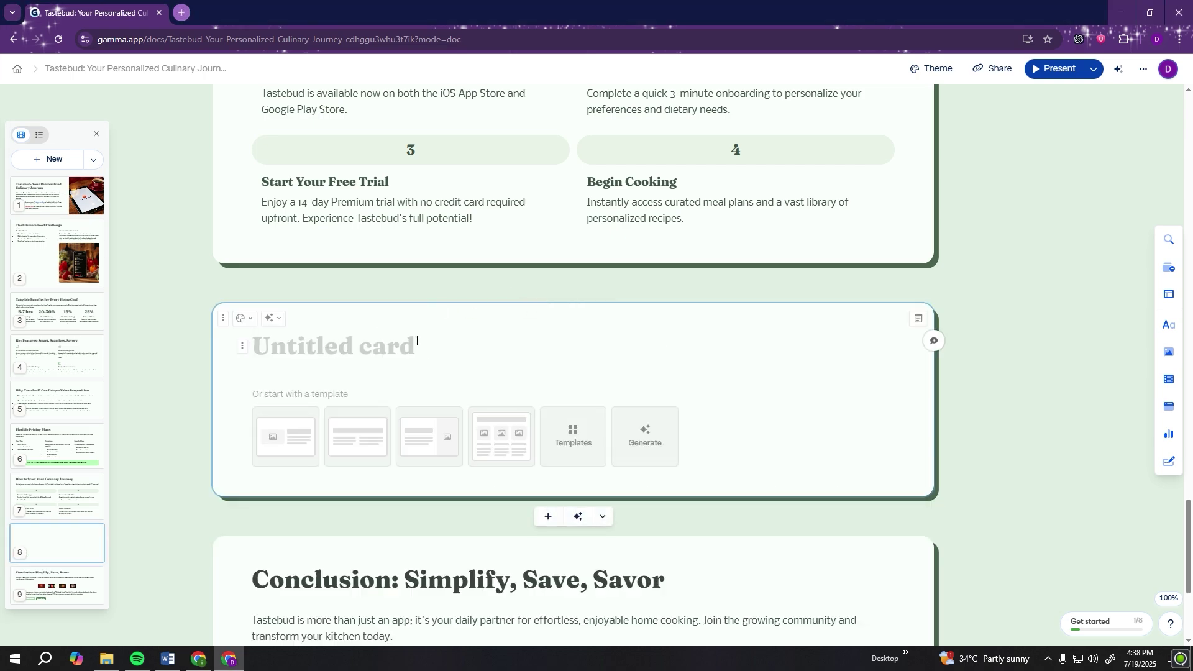
left_click(270, 319)
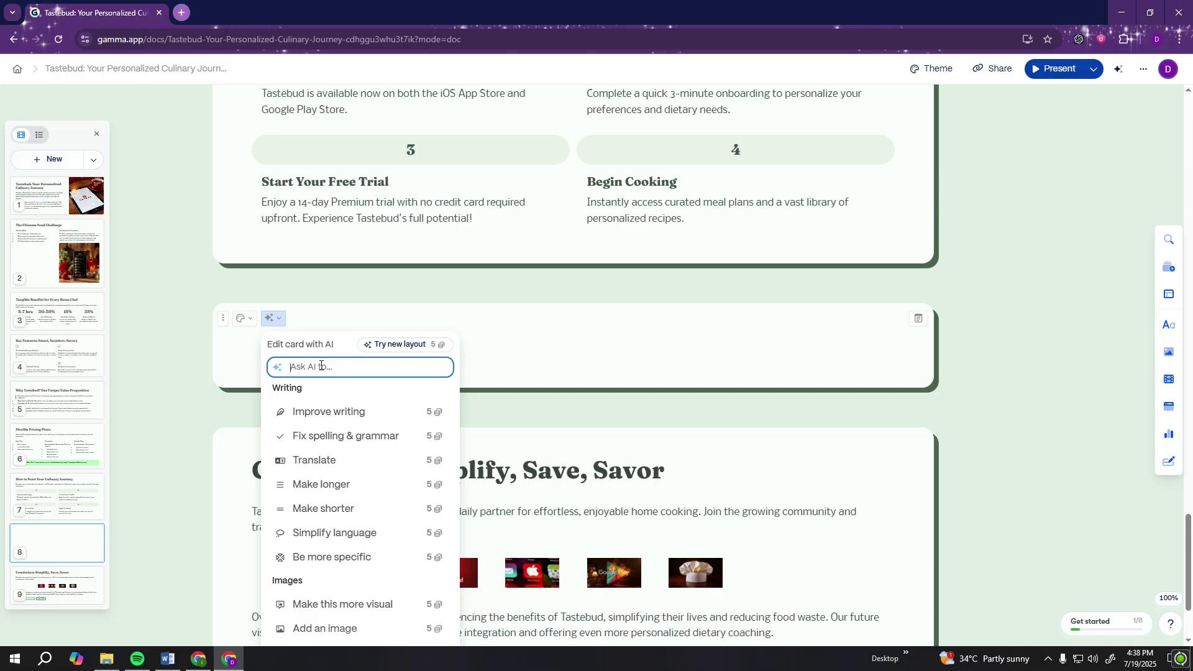
type("Add a slide introducing the chefs")
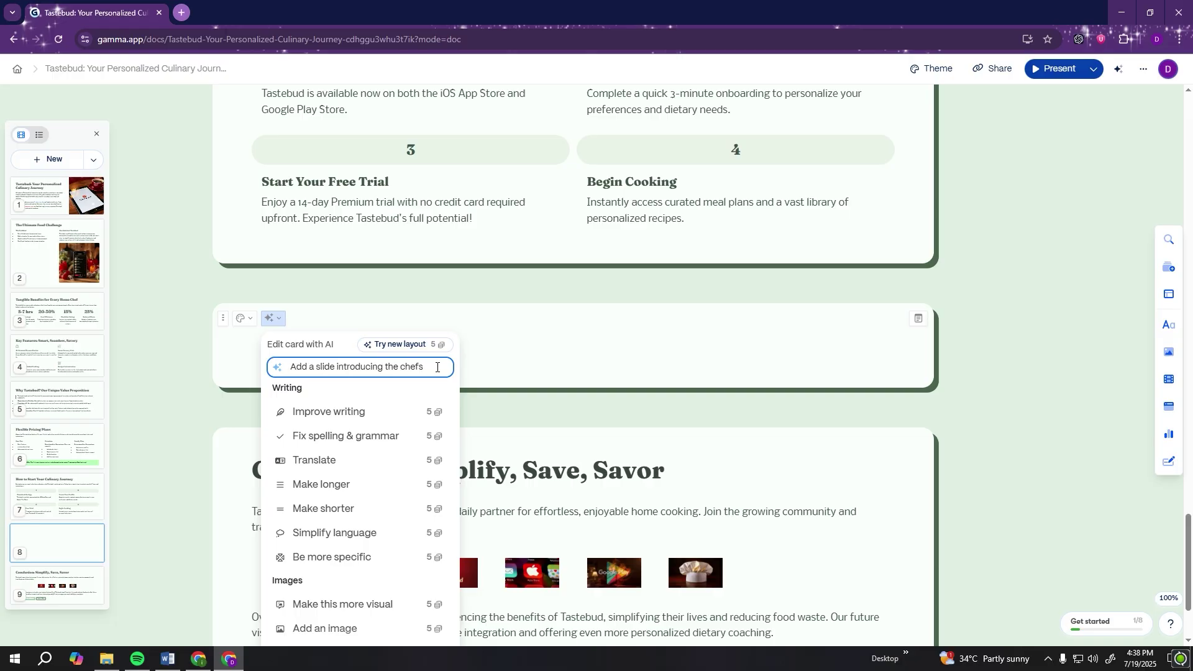
key("Return")
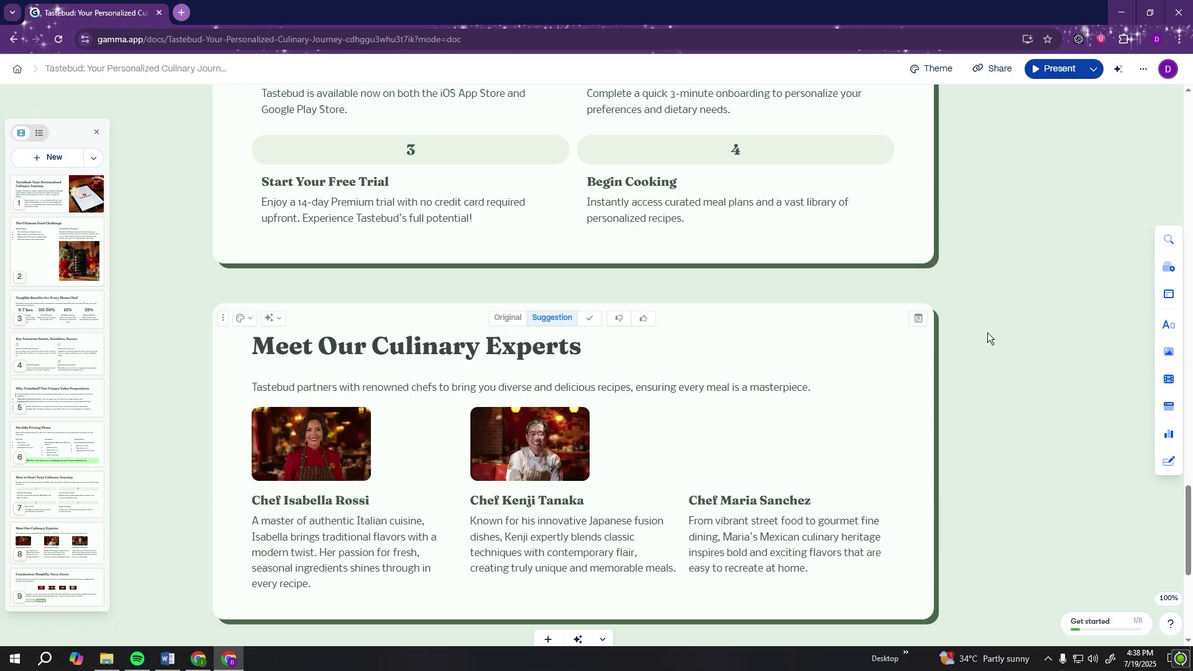
Step: Generate new AI layouts for the chefs card and apply the one with a banner image above three boxed columns
scroll(997, 355, "down", 3)
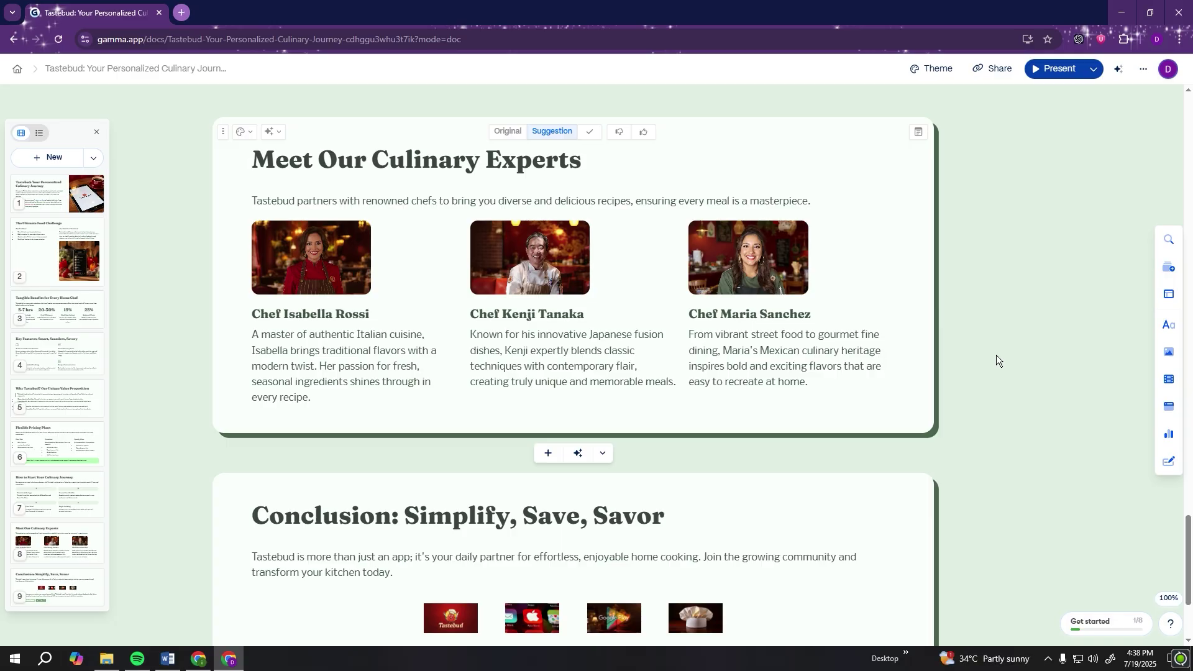
left_click(273, 137)
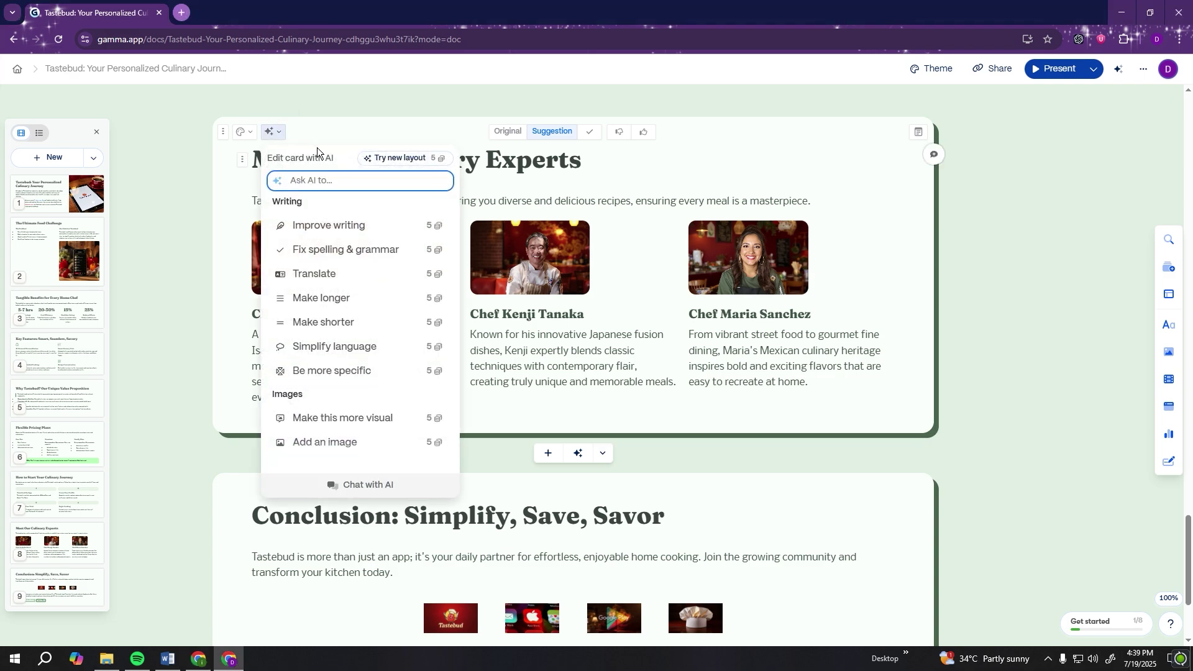
left_click(407, 158)
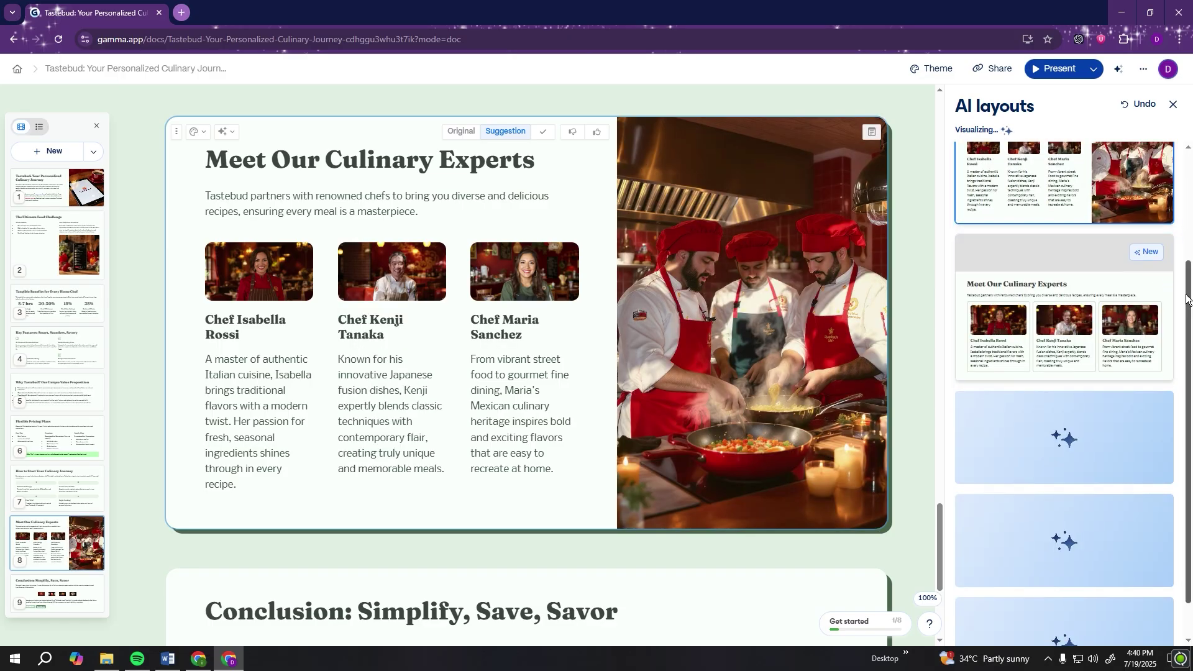
left_click(1145, 315)
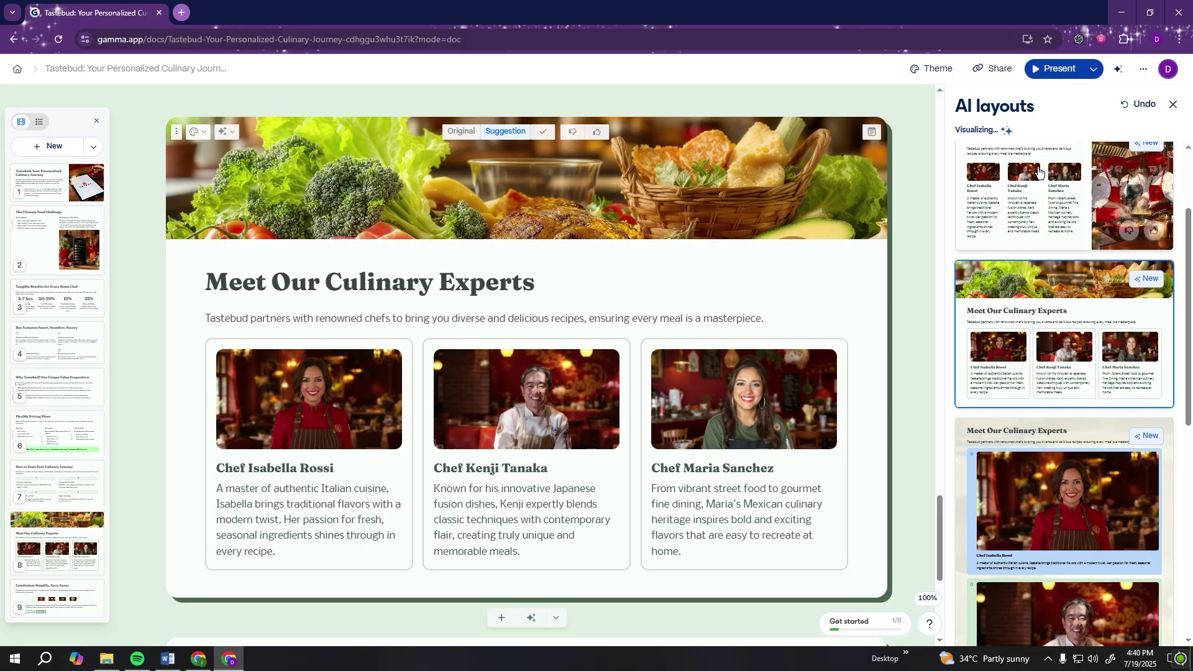
left_click(1175, 107)
Step: Examine the insertable basic blocks, images, videos and media, forms and buttons, and charts and diagrams
scroll(989, 262, "up", 8)
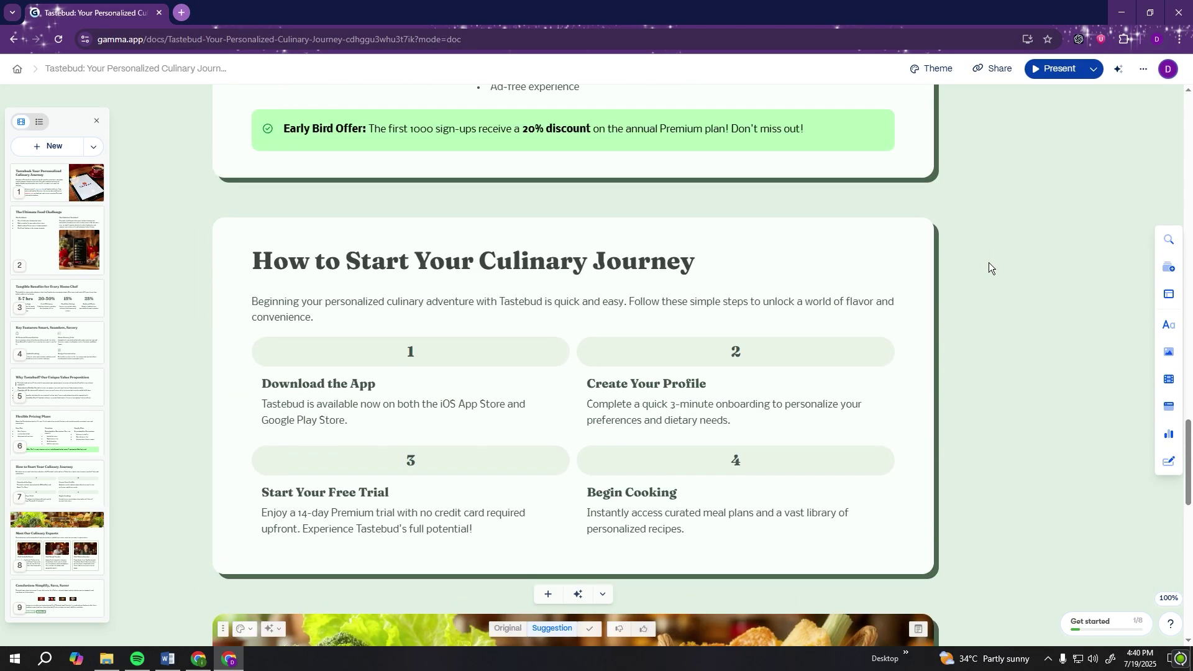
scroll(989, 262, "down", 8)
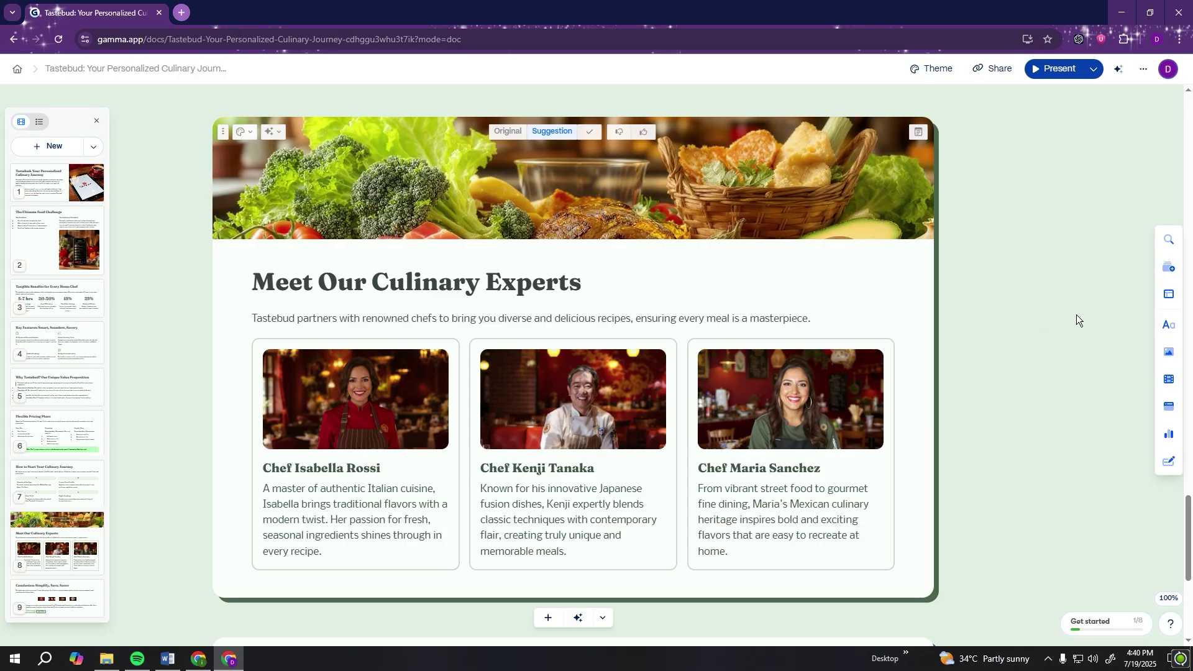
left_click(1167, 326)
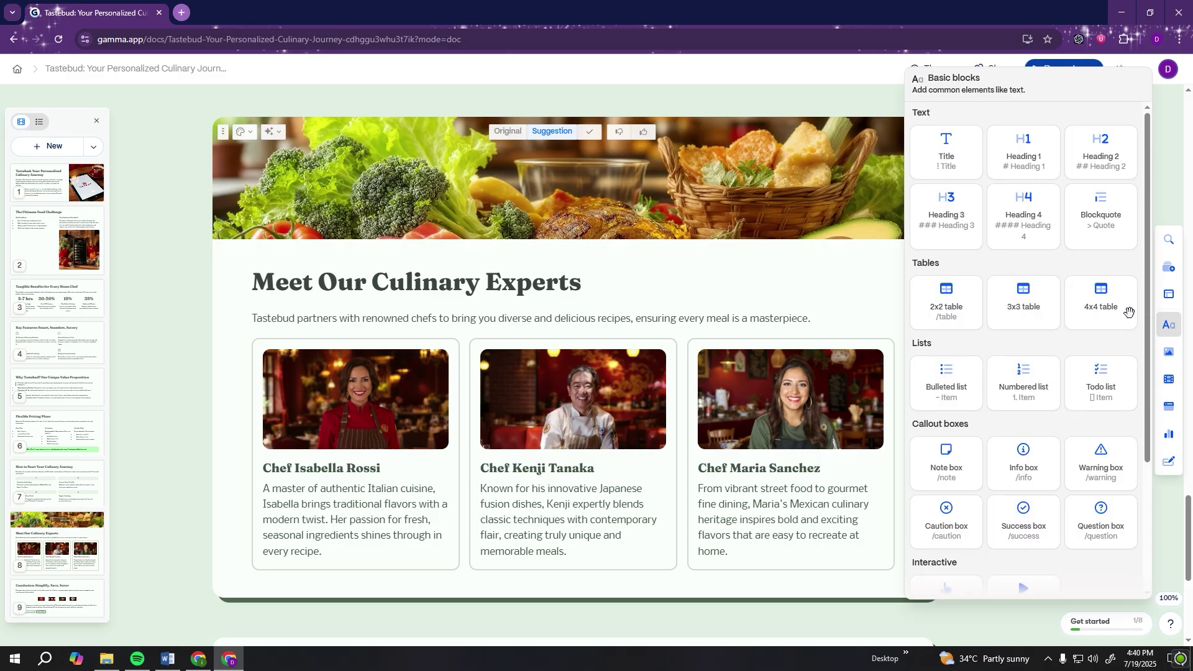
scroll(1129, 312, "down", 5)
scroll(1129, 312, "up", 5)
left_click(1168, 352)
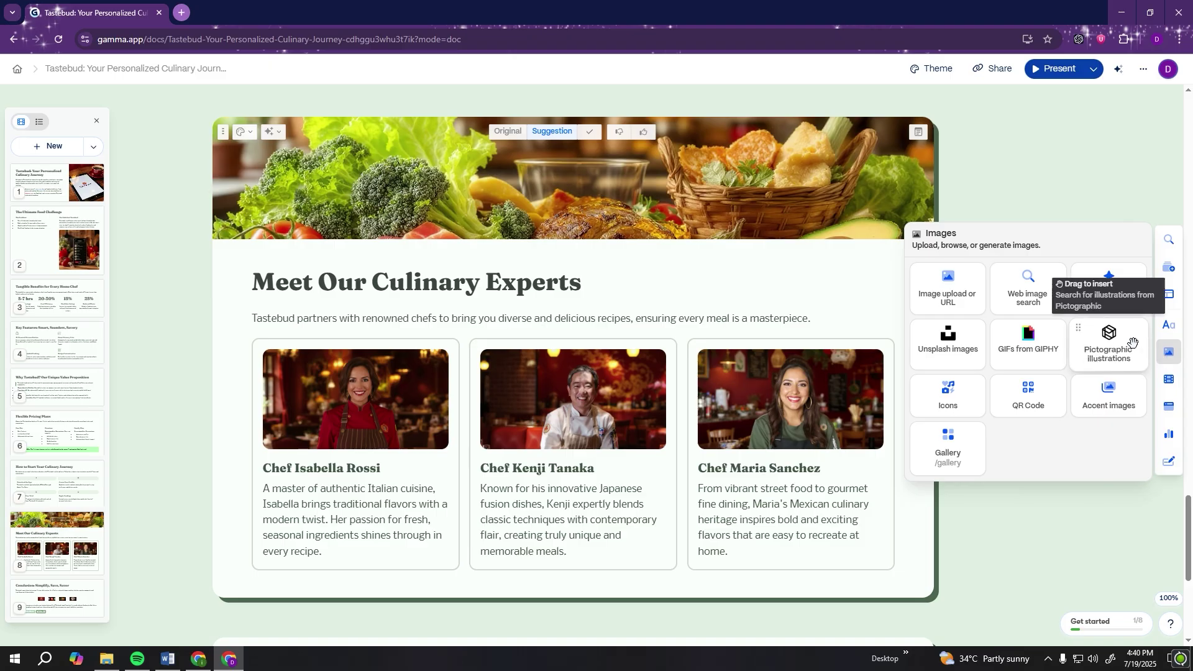
left_click(1169, 379)
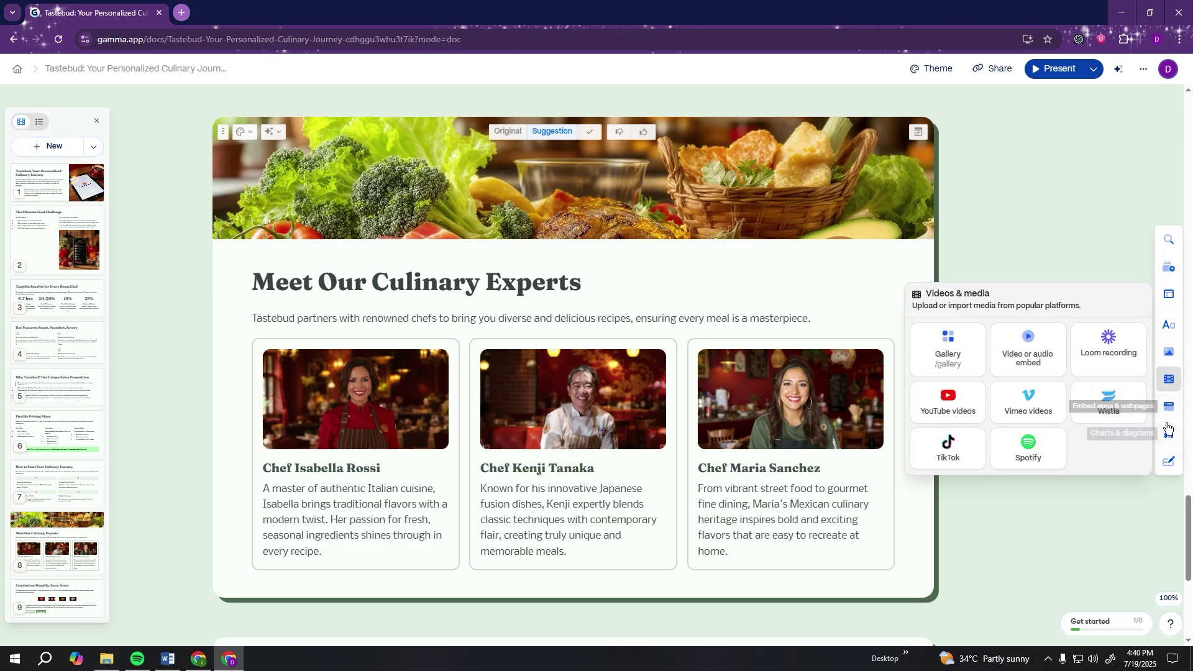
left_click(1169, 461)
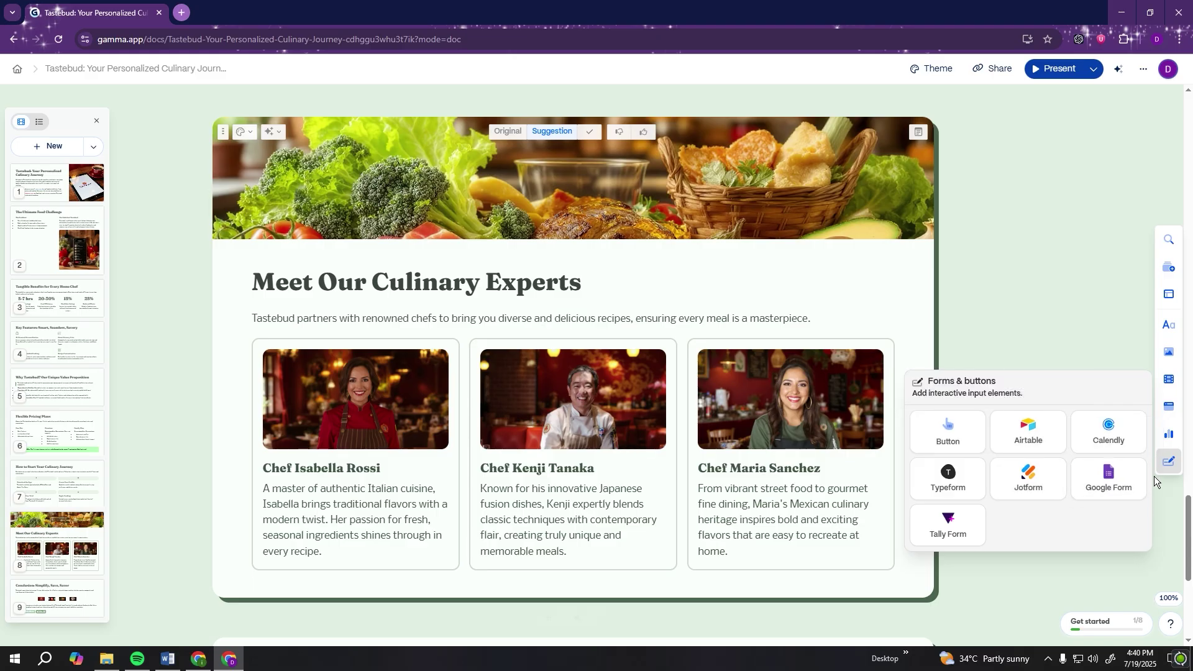
left_click(1169, 434)
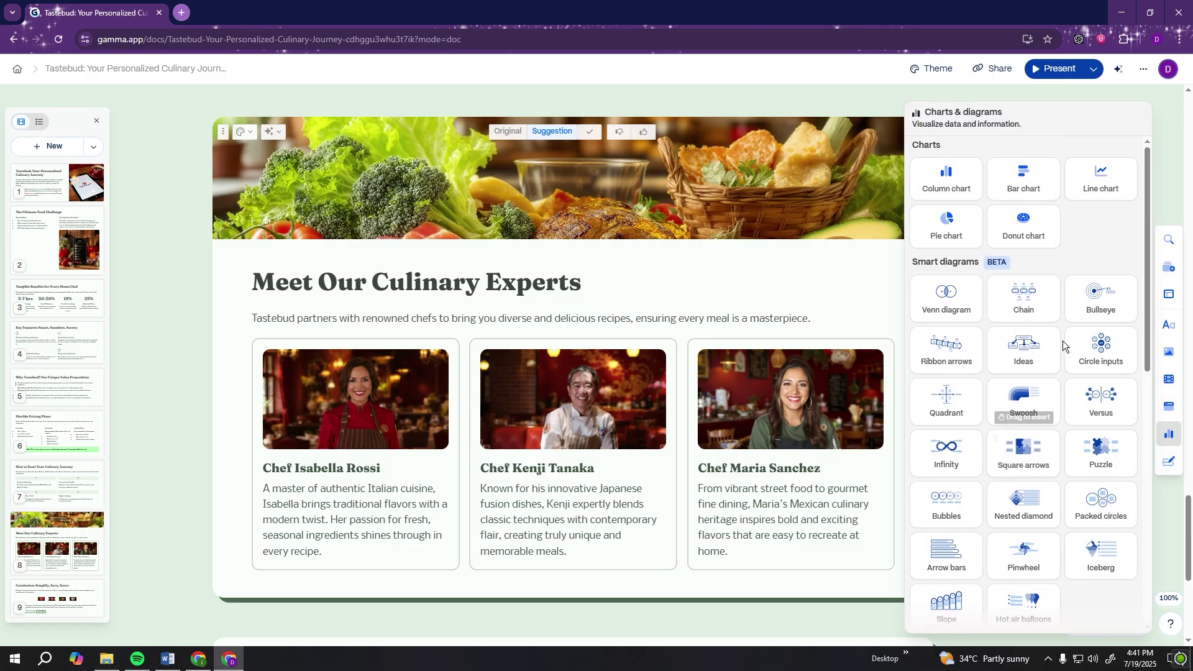
left_click(1166, 509)
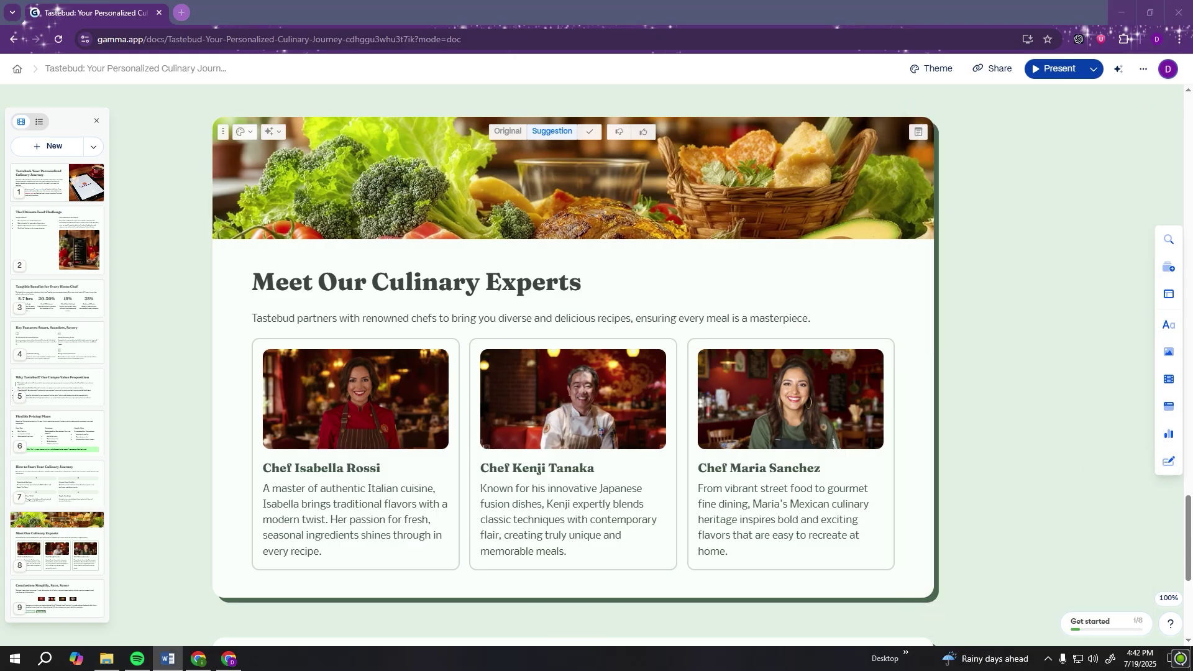
Step: Insert a button below the three chef columns on the Meet Our Culinary Experts card and center it horizontally
scroll(827, 355, "down", 2)
scroll(826, 356, "up", 3)
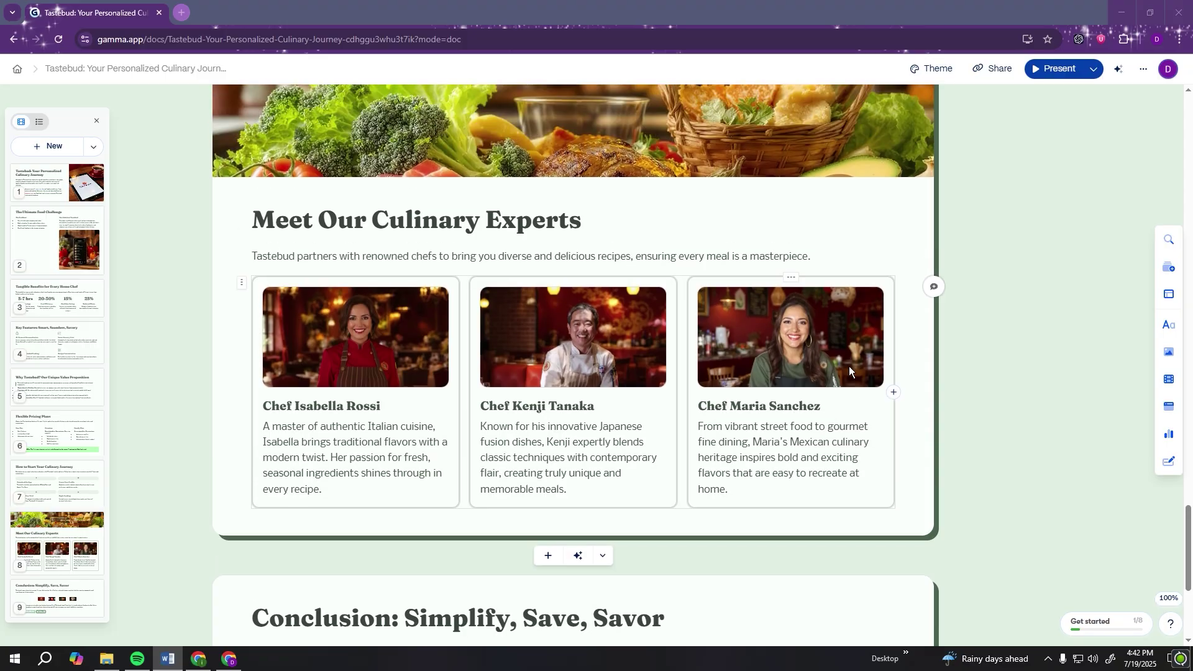
scroll(1156, 453, "down", 2)
left_click(1165, 463)
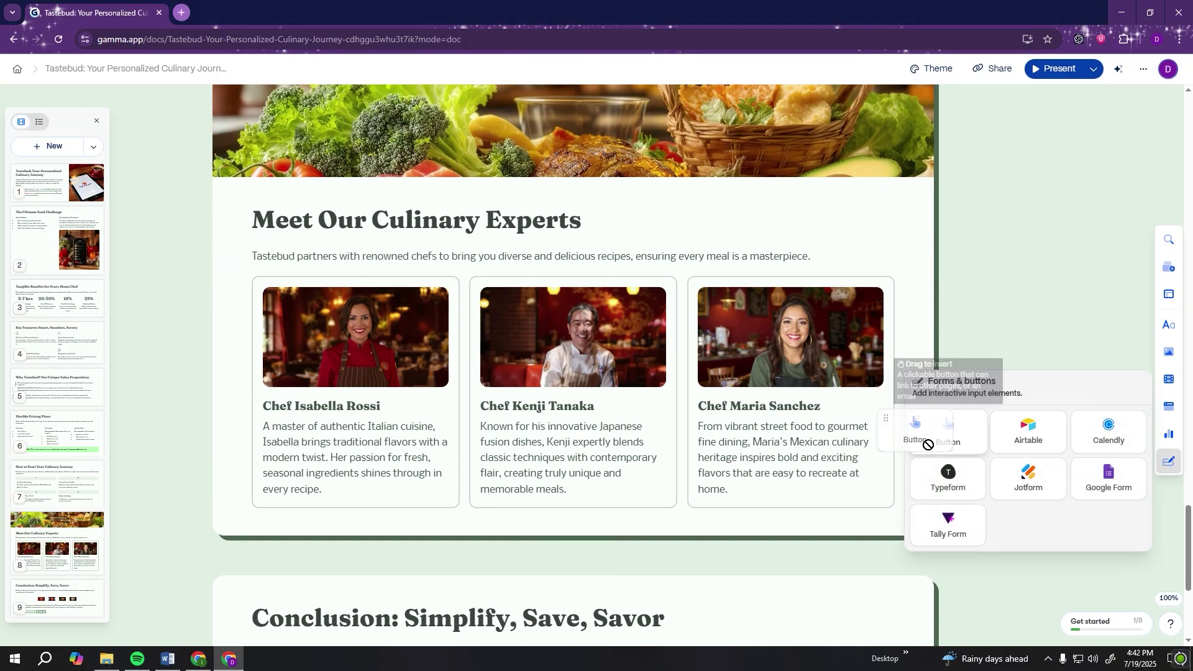
left_click_drag(926, 440, 580, 514)
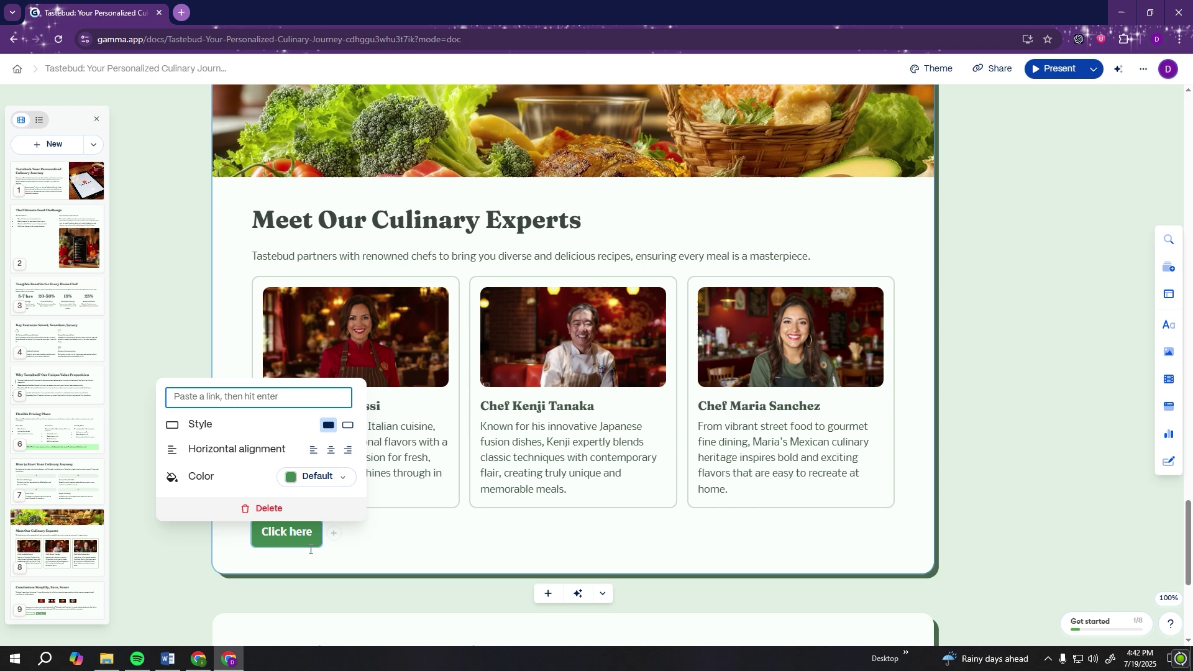
left_click(331, 449)
Step: Enter "Learn More" as the link of the new button on the chefs card and close its settings
type("Lear")
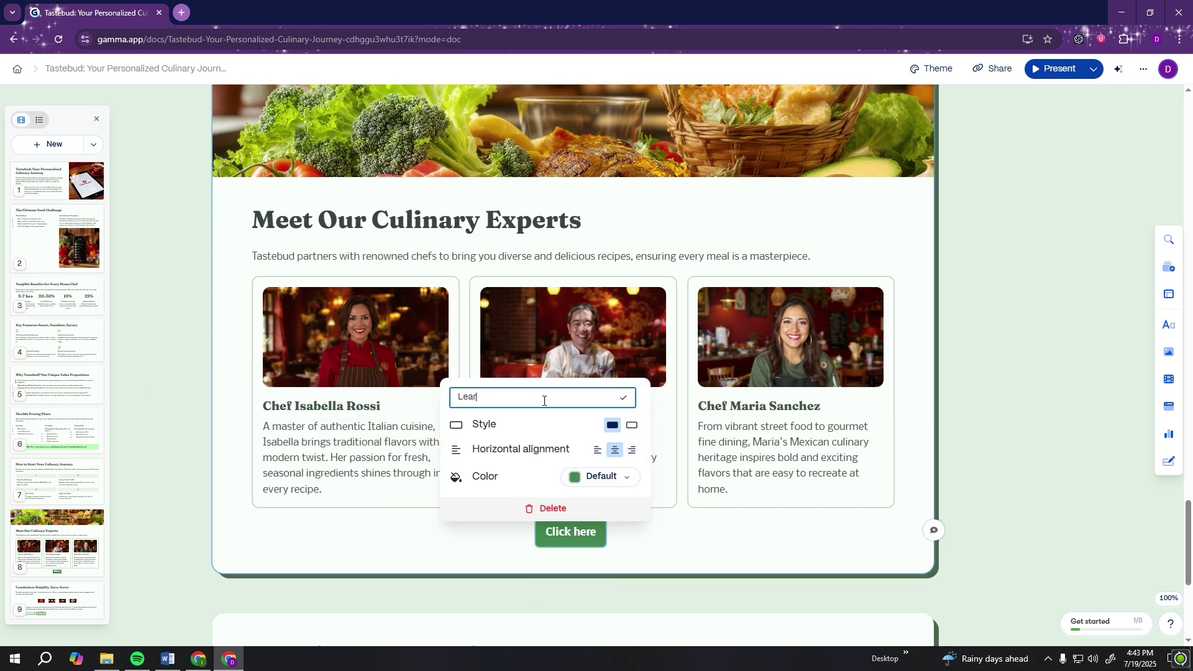
type("n More")
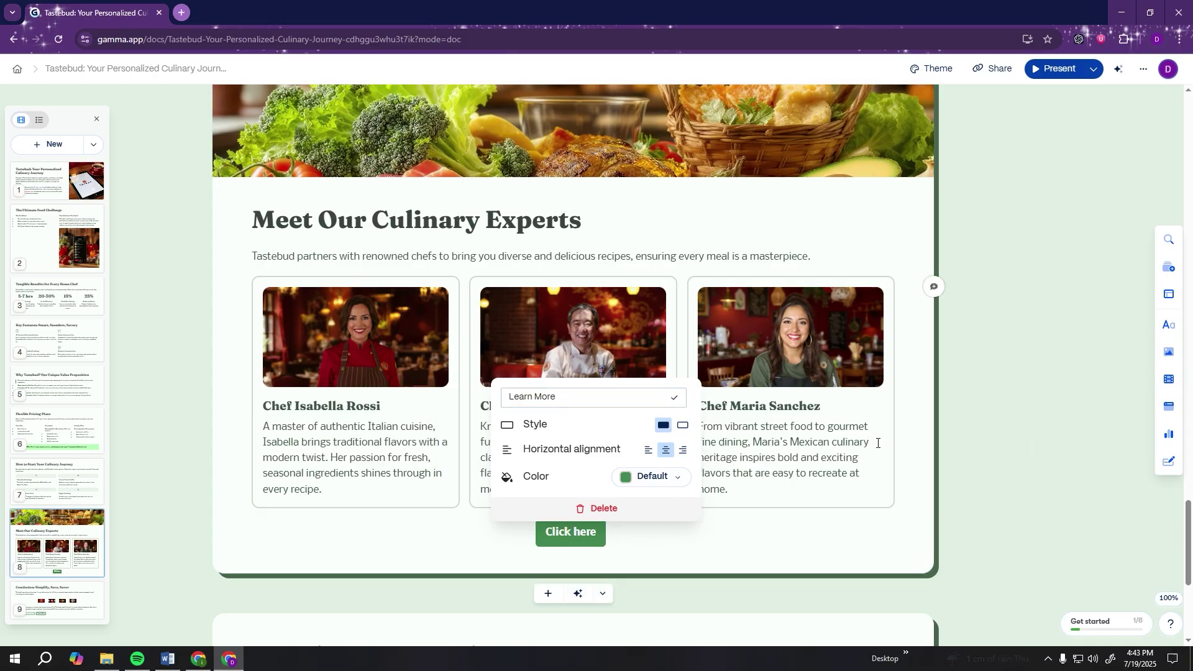
key("Return")
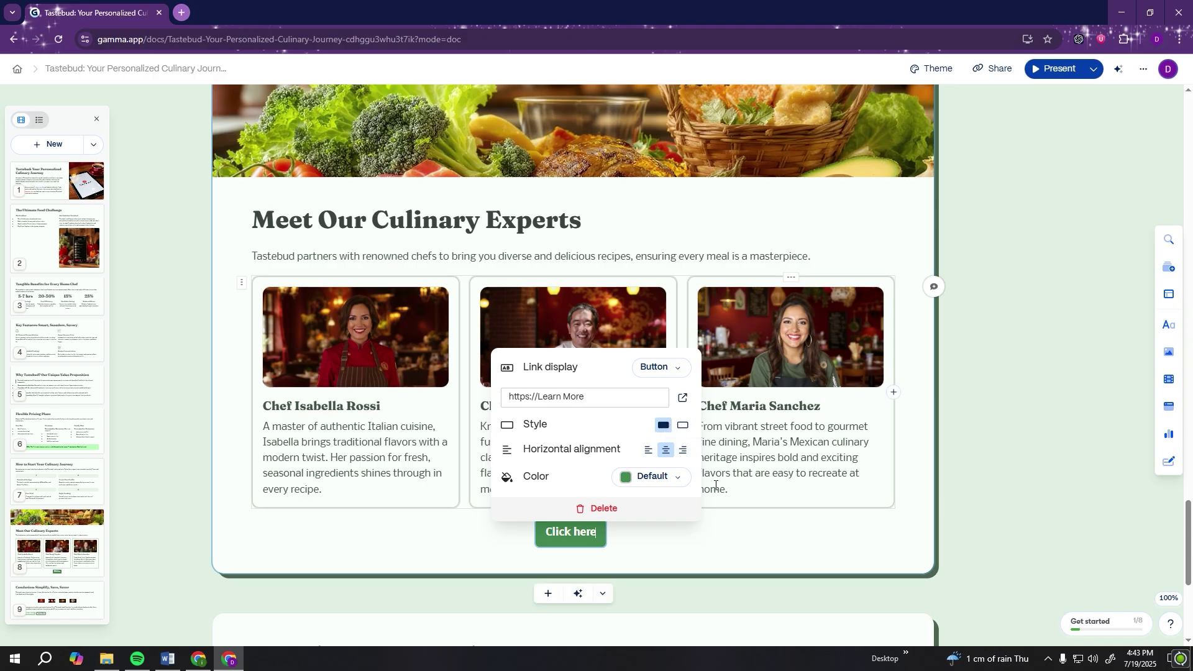
left_click(620, 398)
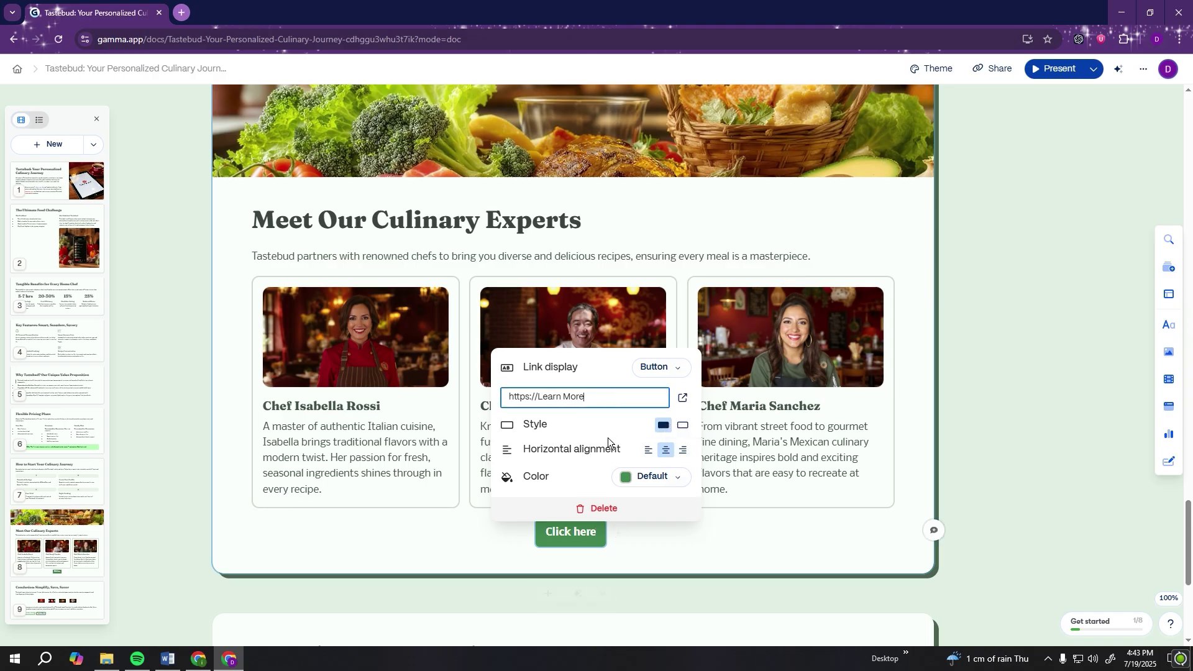
left_click(659, 368)
left_click(676, 424)
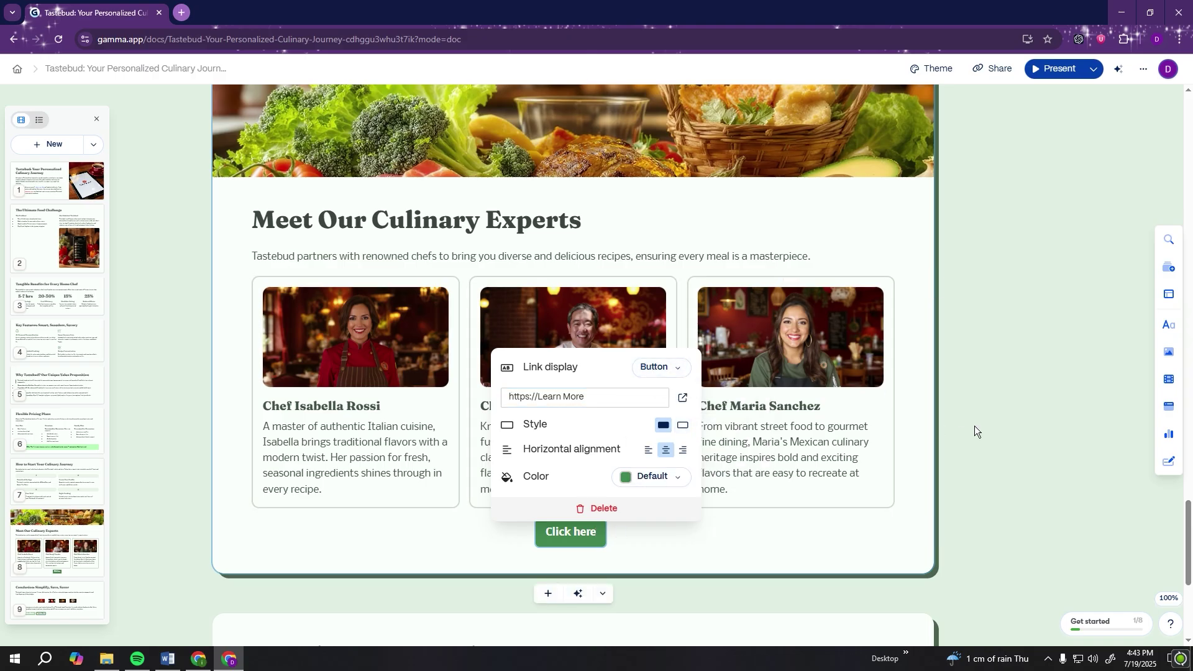
left_click(914, 355)
Step: Present the deck from the Meet Our Culinary Experts card and advance to the conclusion card
scroll(714, 451, "down", 3)
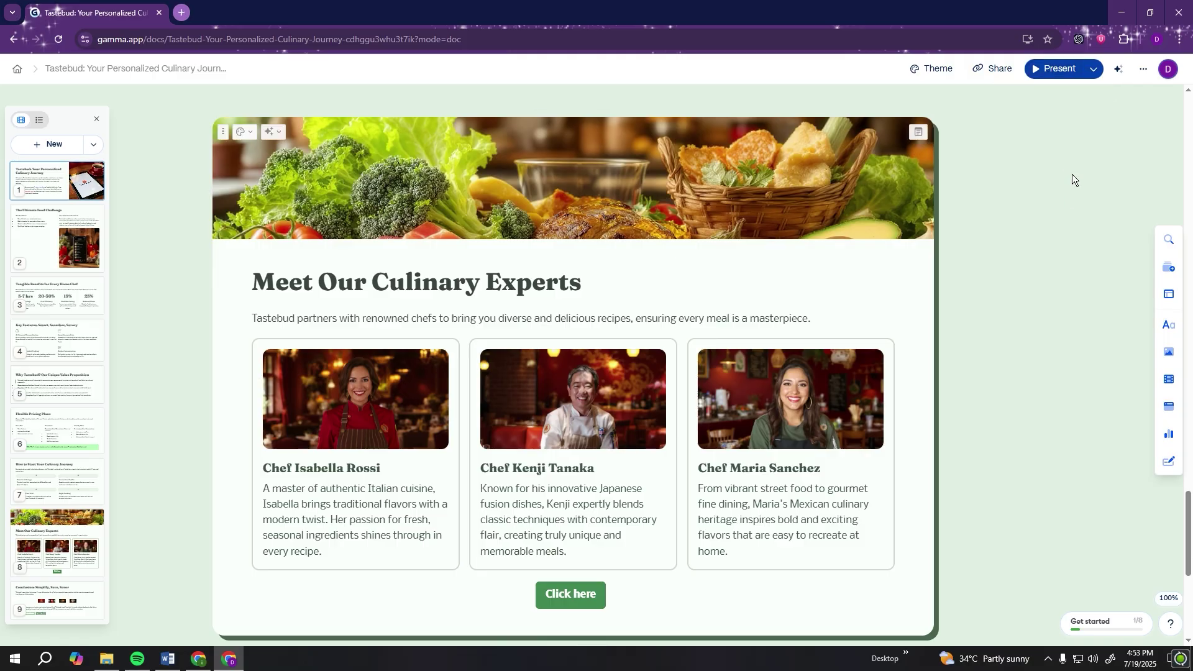
scroll(1072, 171, "down", 1)
scroll(1072, 172, "up", 1)
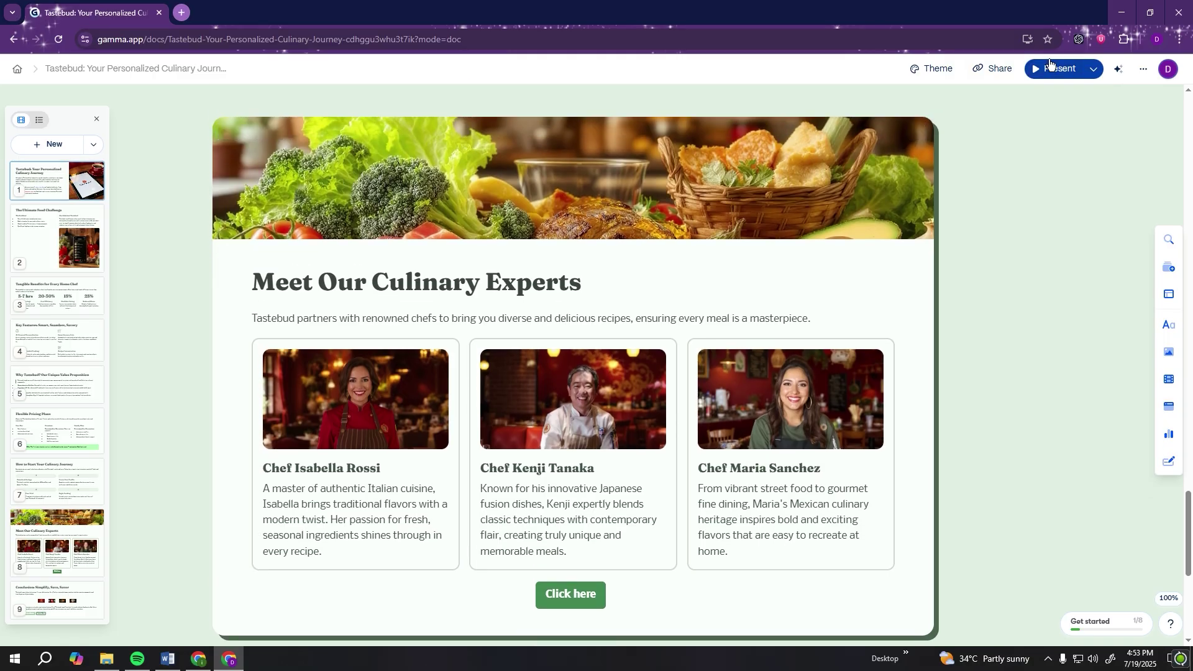
left_click(1049, 69)
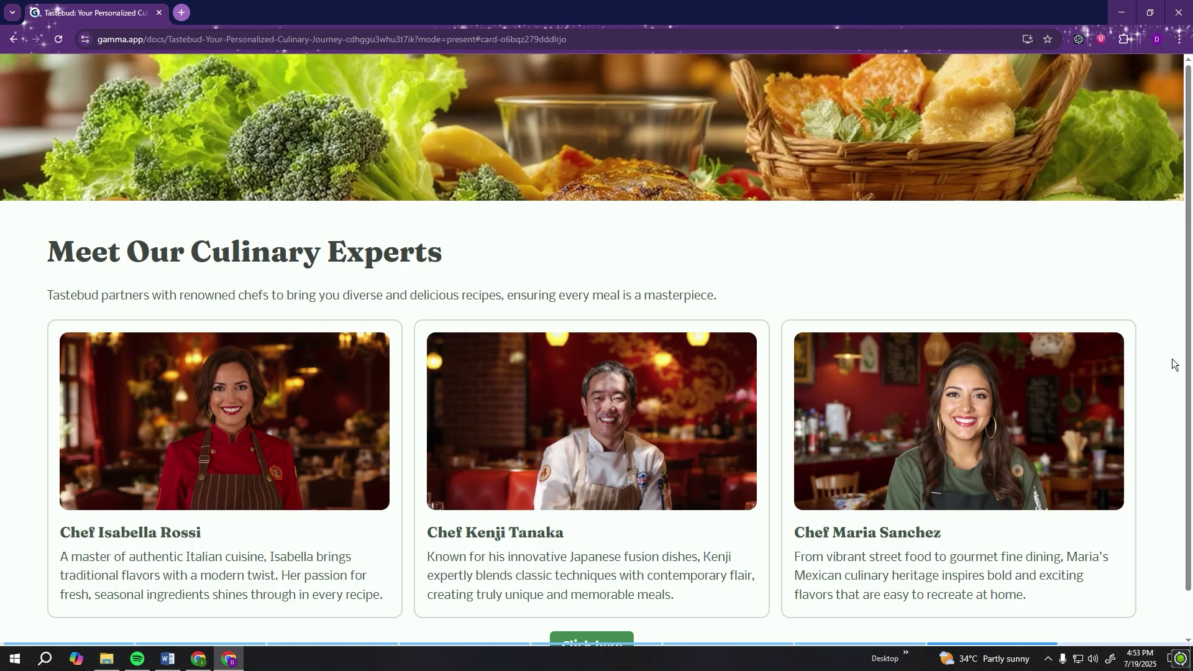
scroll(1172, 363, "down", 5)
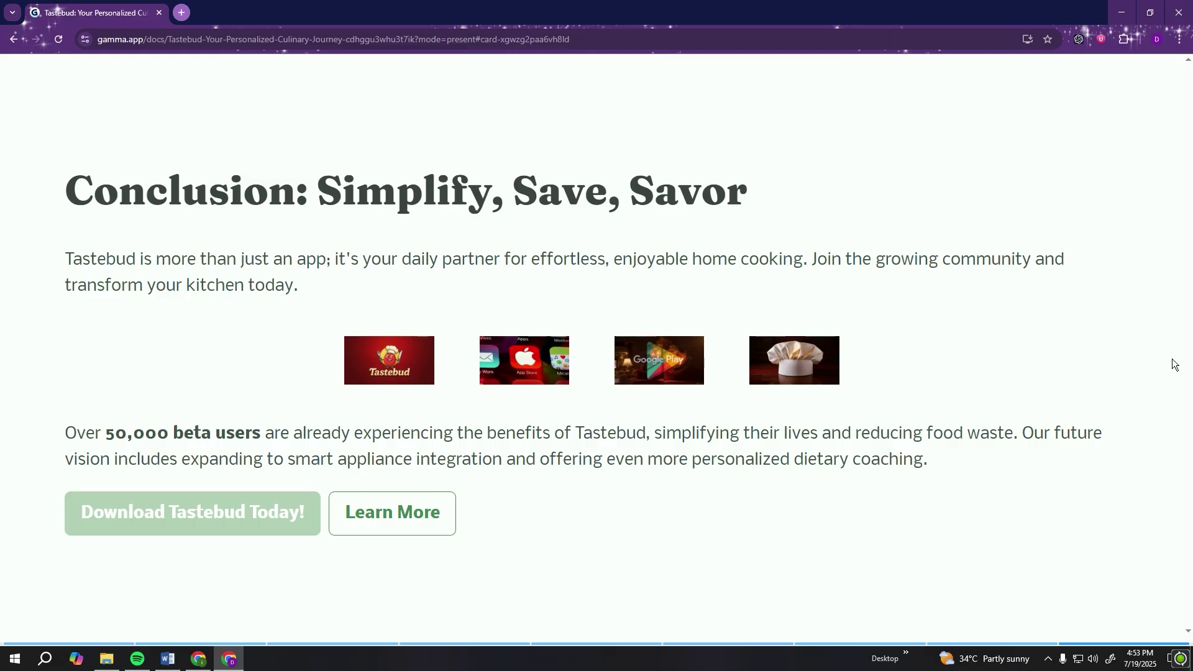
Step: Page back through the presented cards from the conclusion to the Tastebud title card
scroll(1172, 364, "up", 3)
scroll(1172, 364, "up", 3)
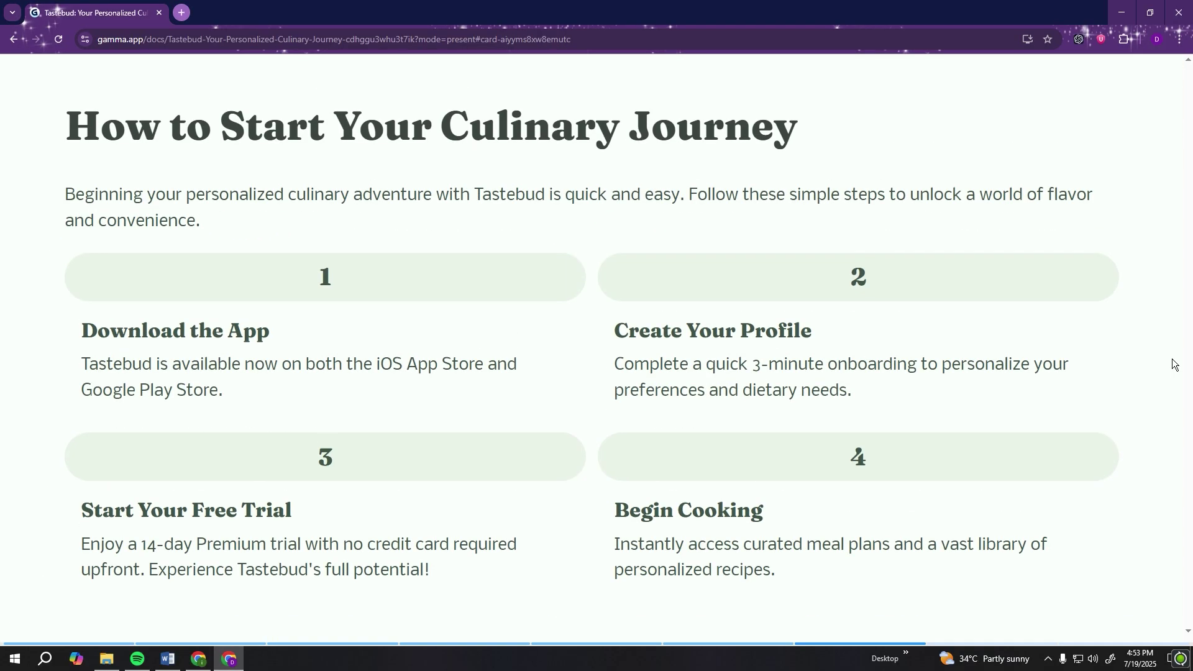
scroll(1172, 364, "up", 3)
scroll(1172, 364, "up", 3)
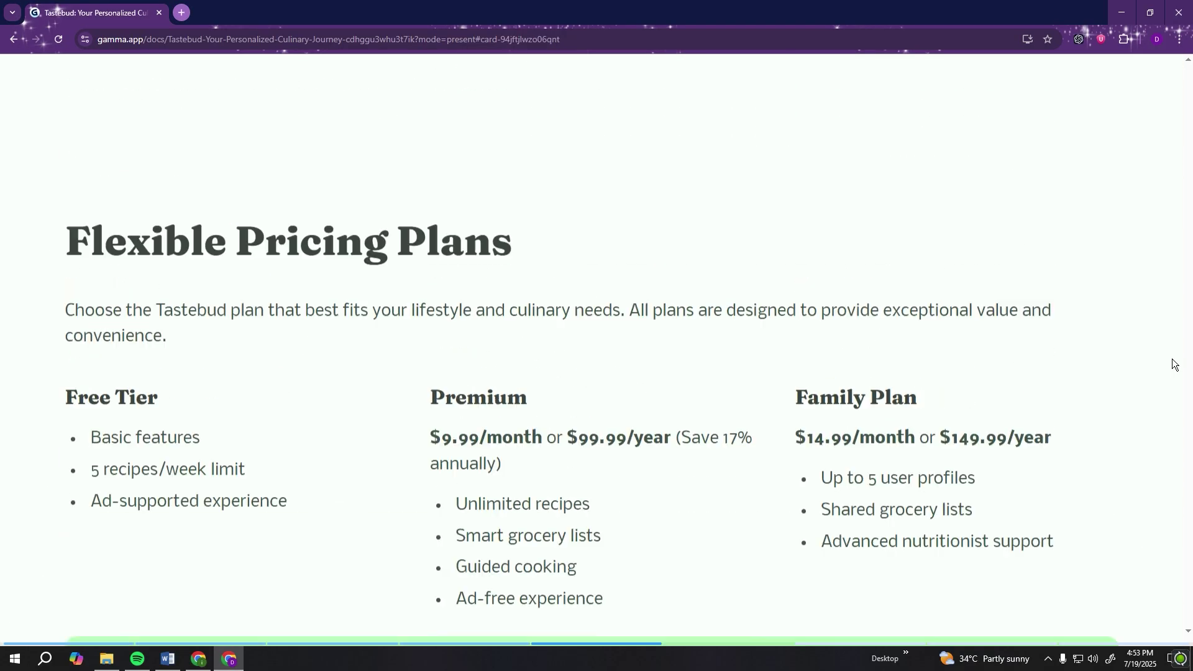
scroll(1172, 364, "up", 3)
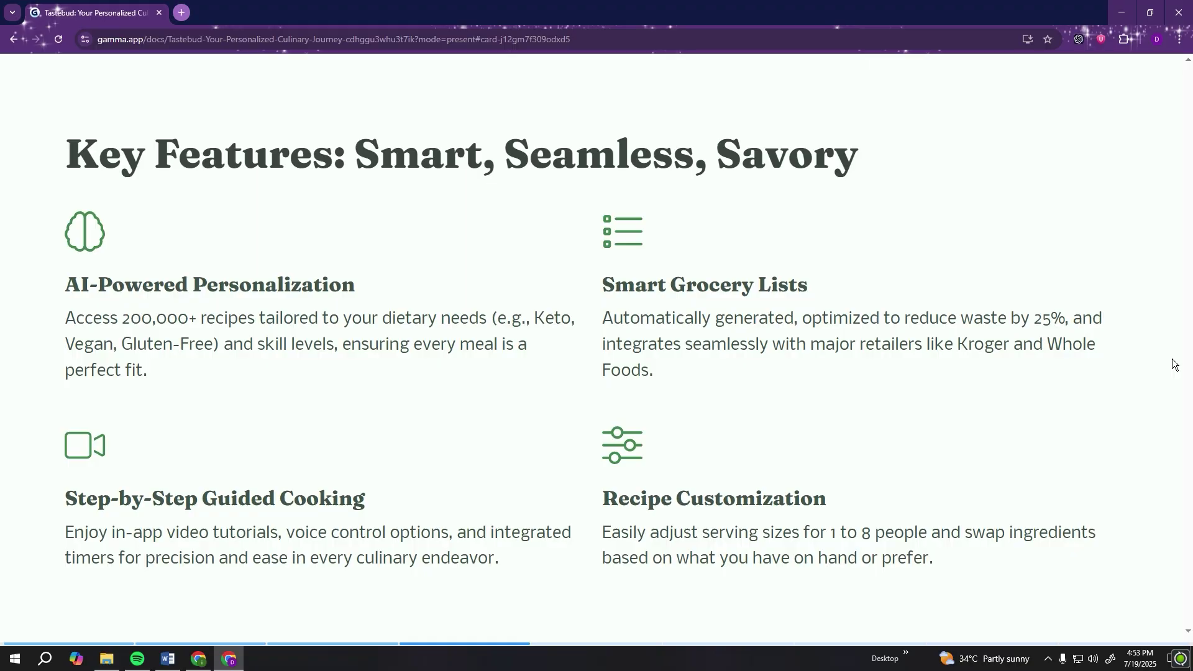
scroll(1173, 363, "up", 3)
scroll(1172, 363, "up", 3)
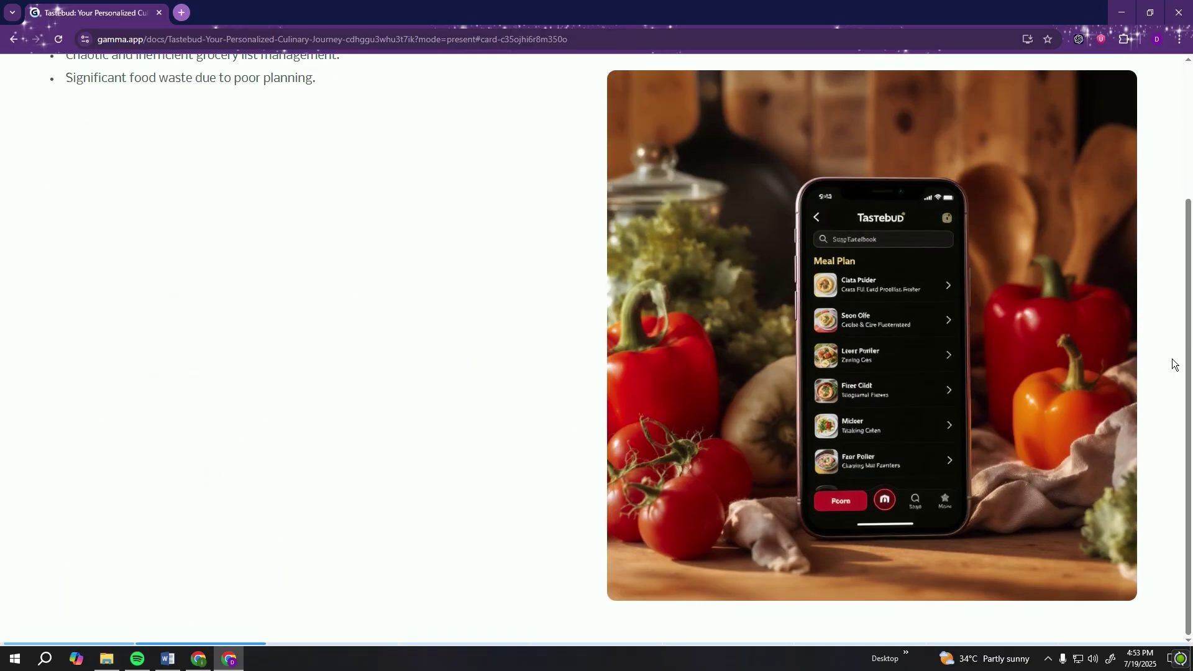
scroll(1173, 363, "up", 3)
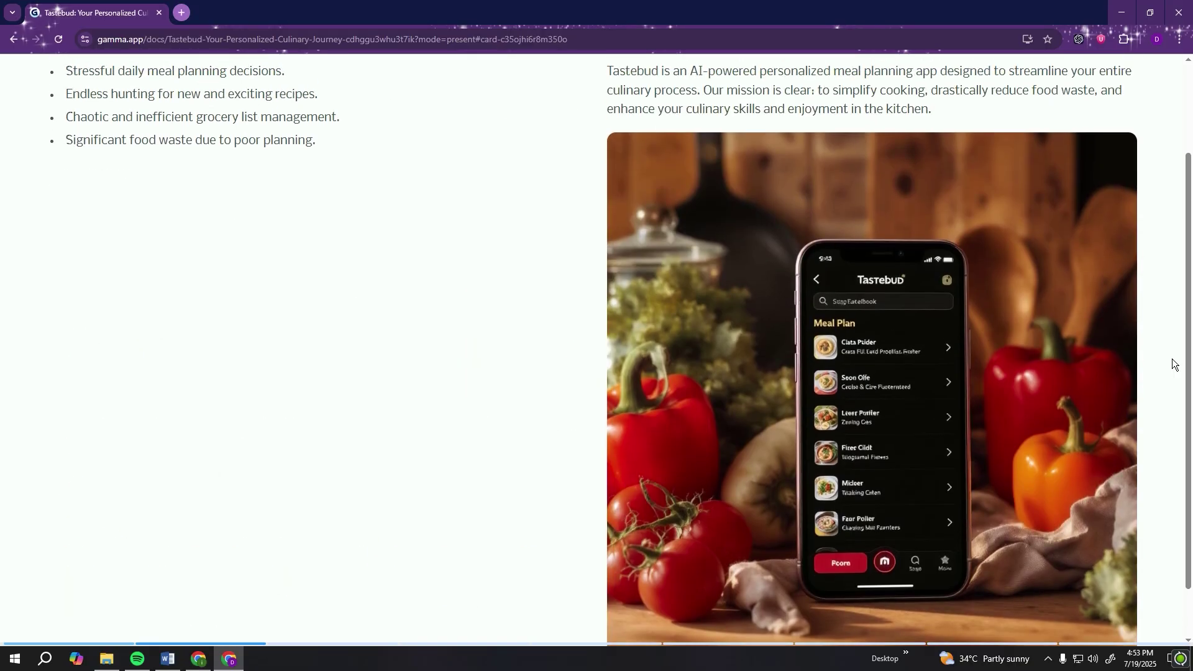
scroll(1172, 364, "down", 2)
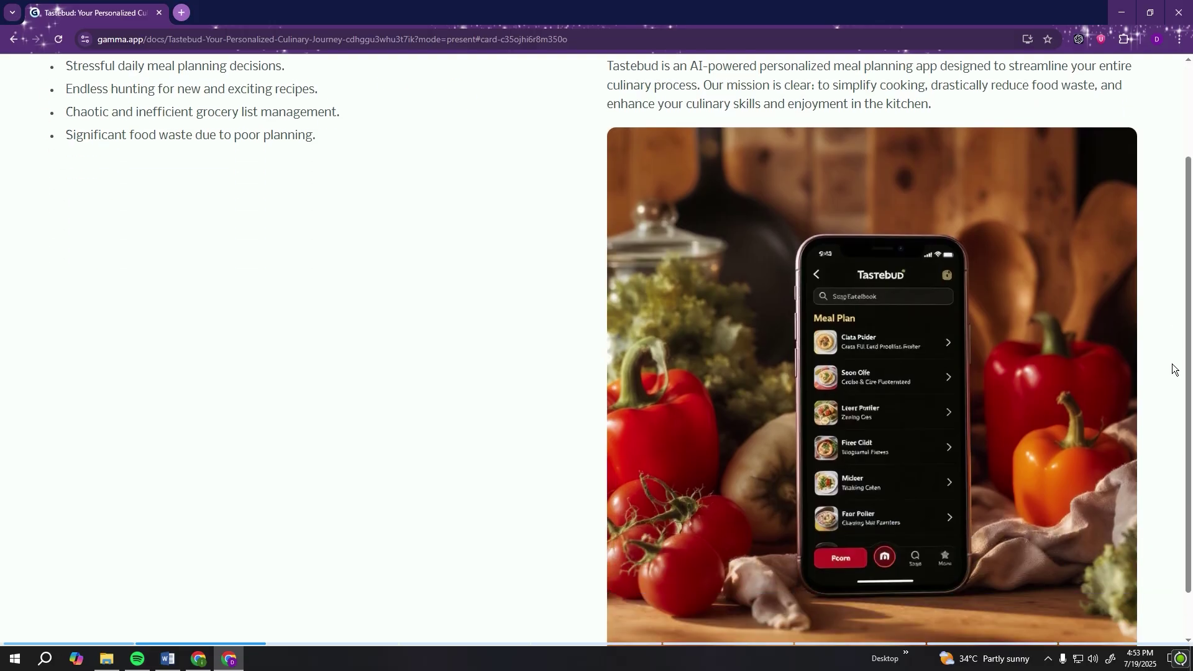
scroll(1172, 369, "up", 5)
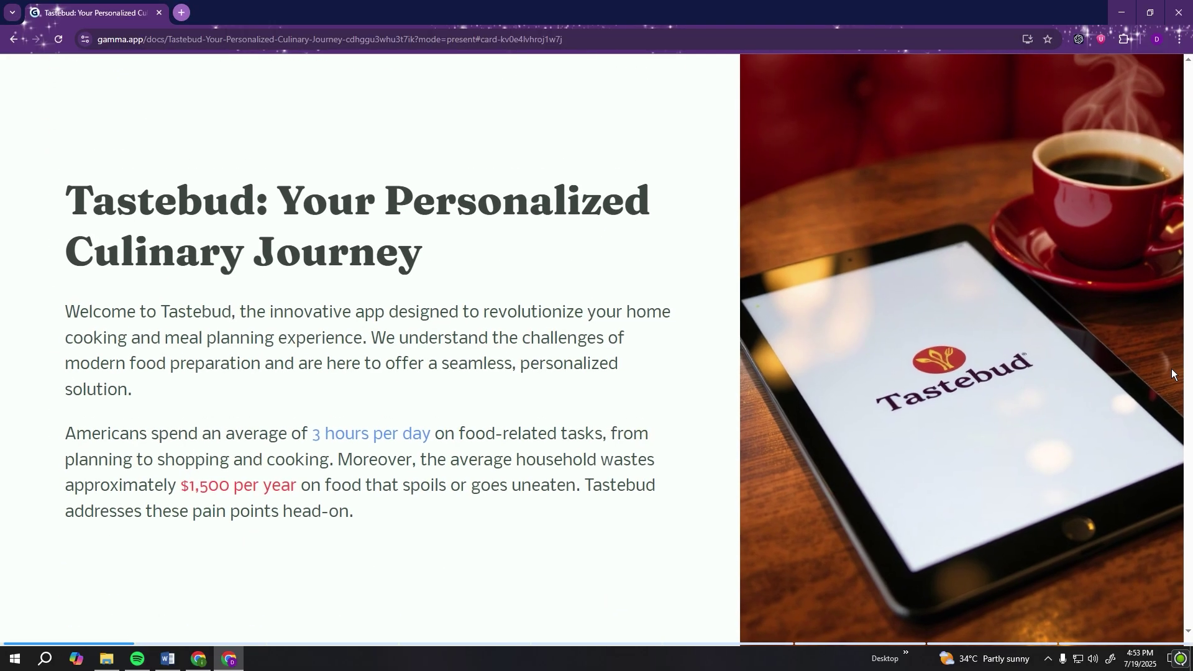
Step: Run through the presentation from the title card to the conclusion and leave presentation mode
scroll(1172, 372, "down", 10)
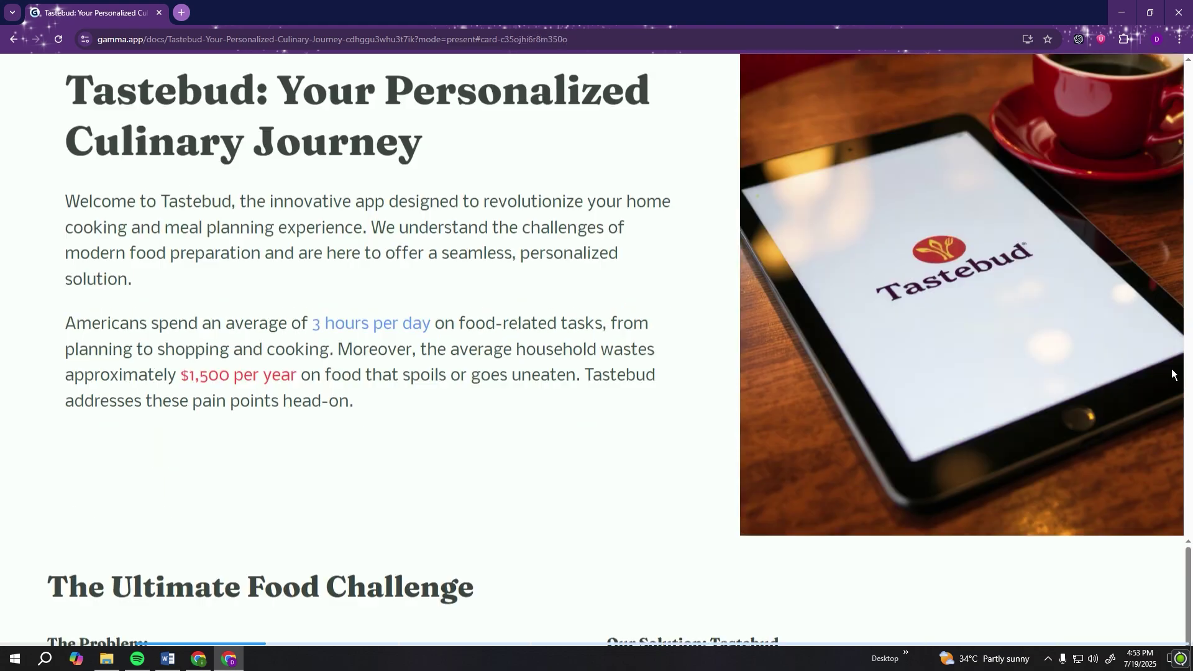
scroll(1172, 373, "down", 15)
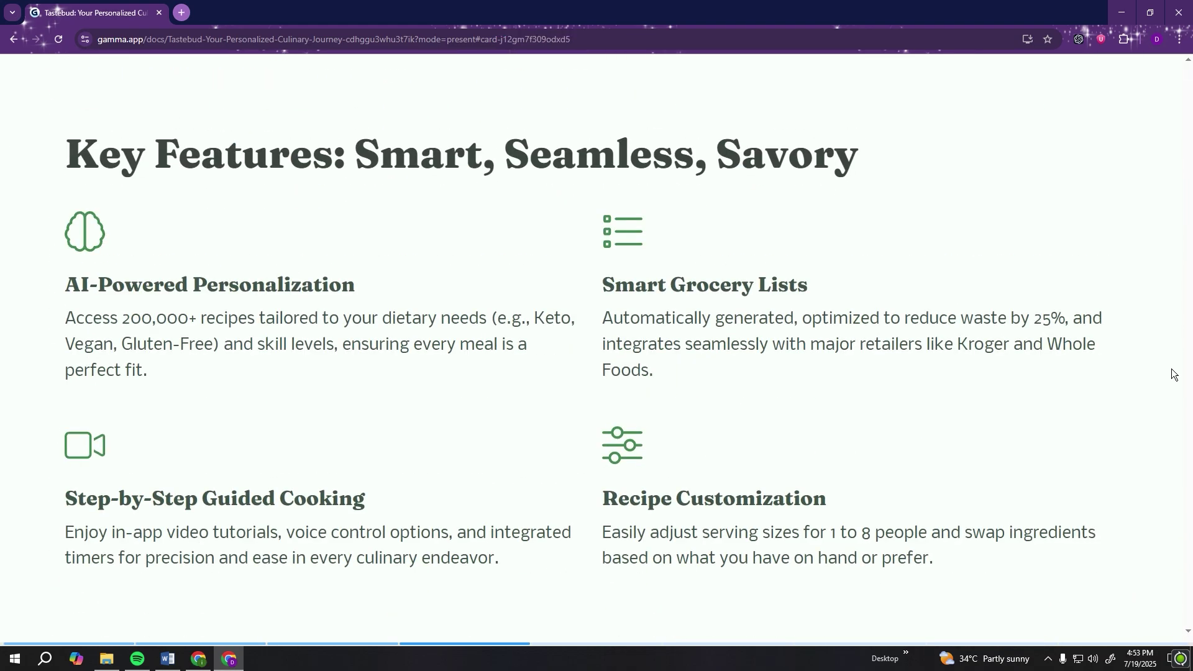
scroll(1172, 372, "down", 15)
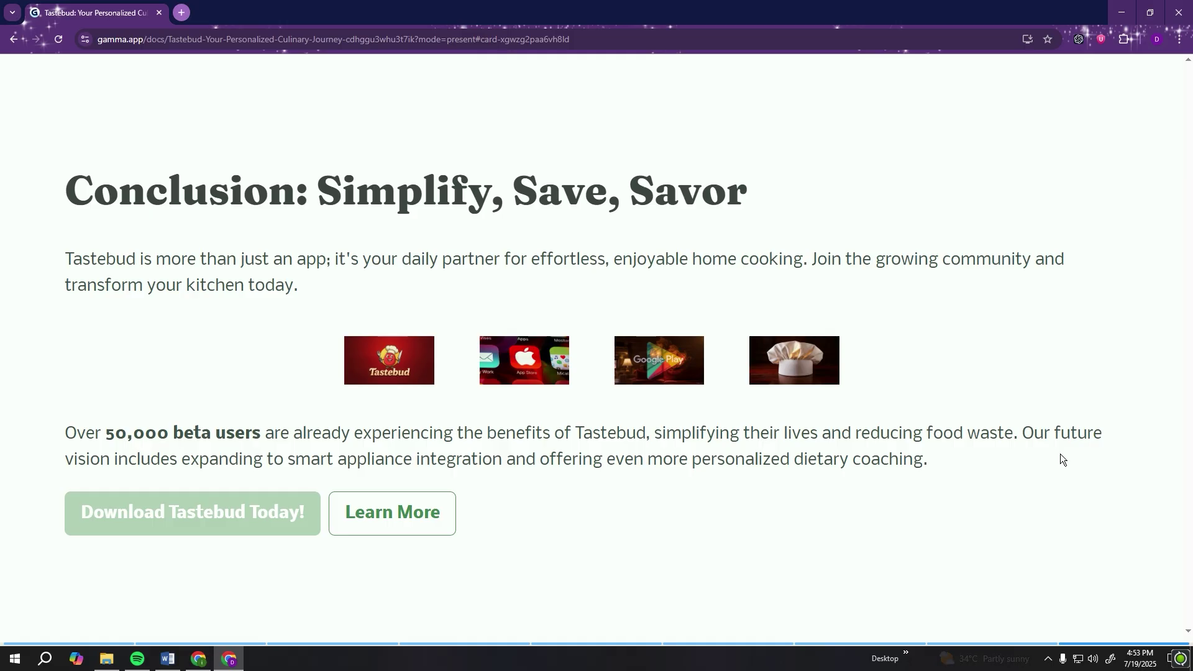
key("Escape")
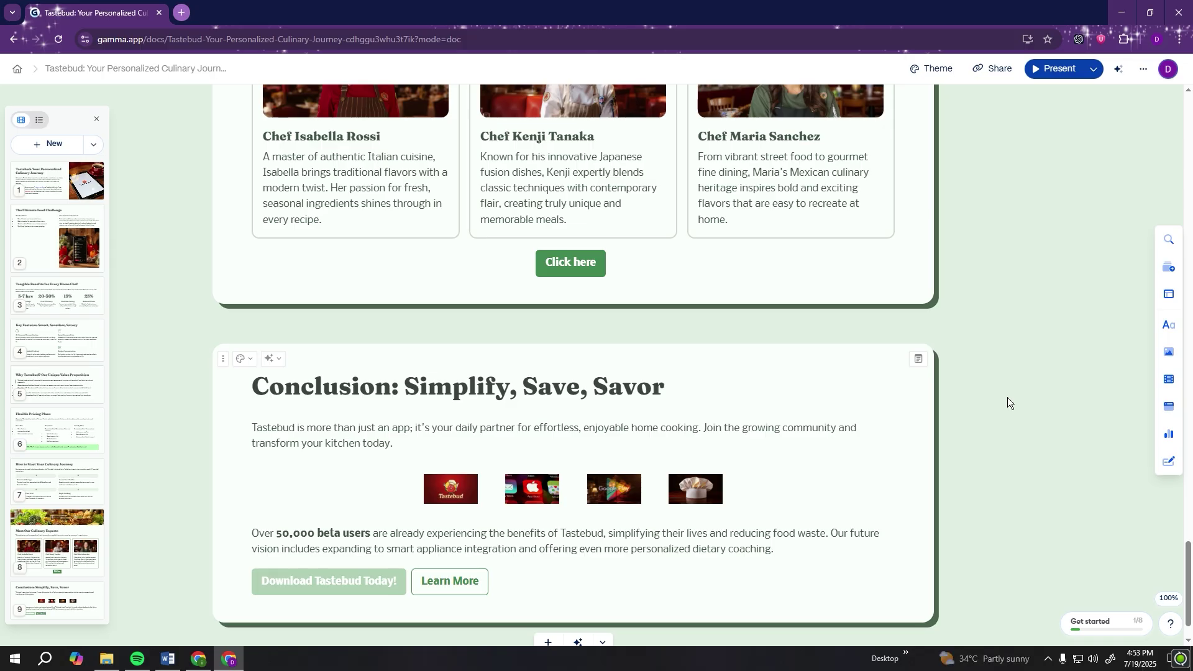
Step: Review the deck's cards in the editor from the conclusion back up to the title card
scroll(1008, 397, "up", 4)
scroll(1010, 398, "up", 2)
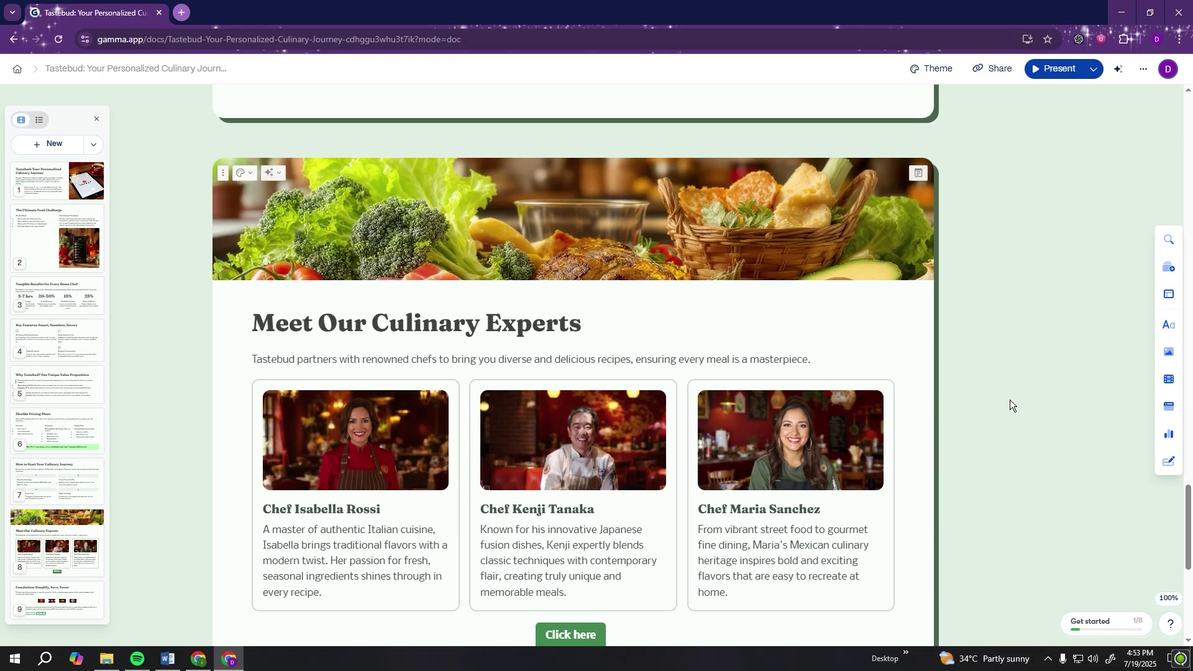
scroll(1009, 400, "up", 20)
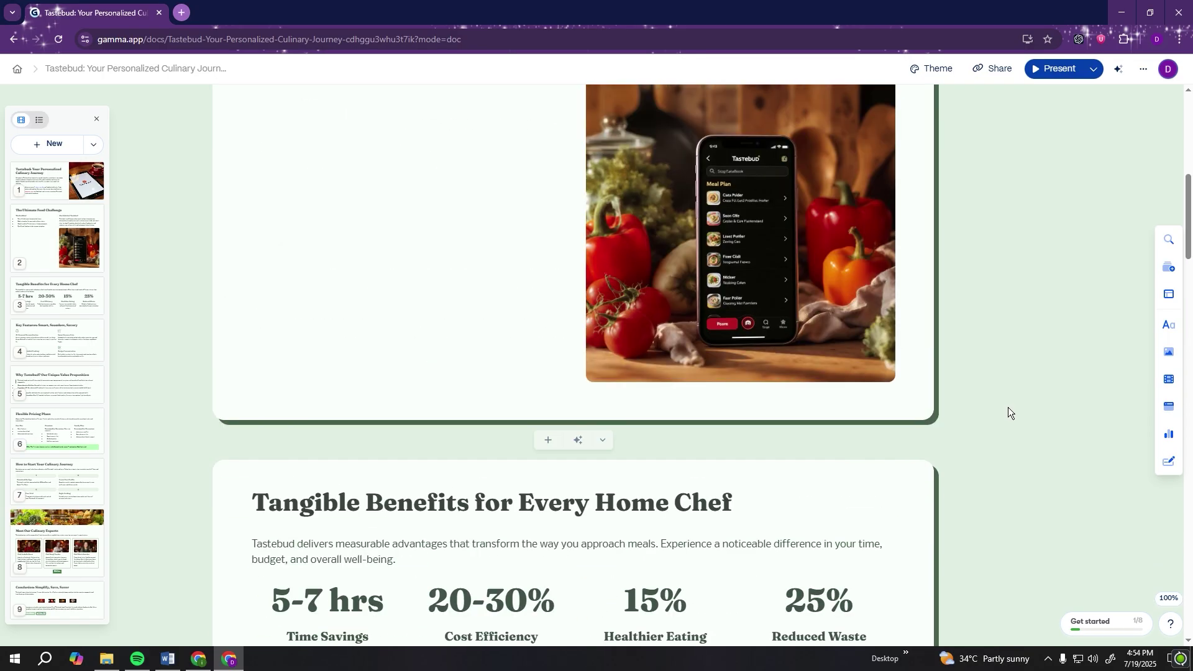
scroll(1007, 407, "up", 7)
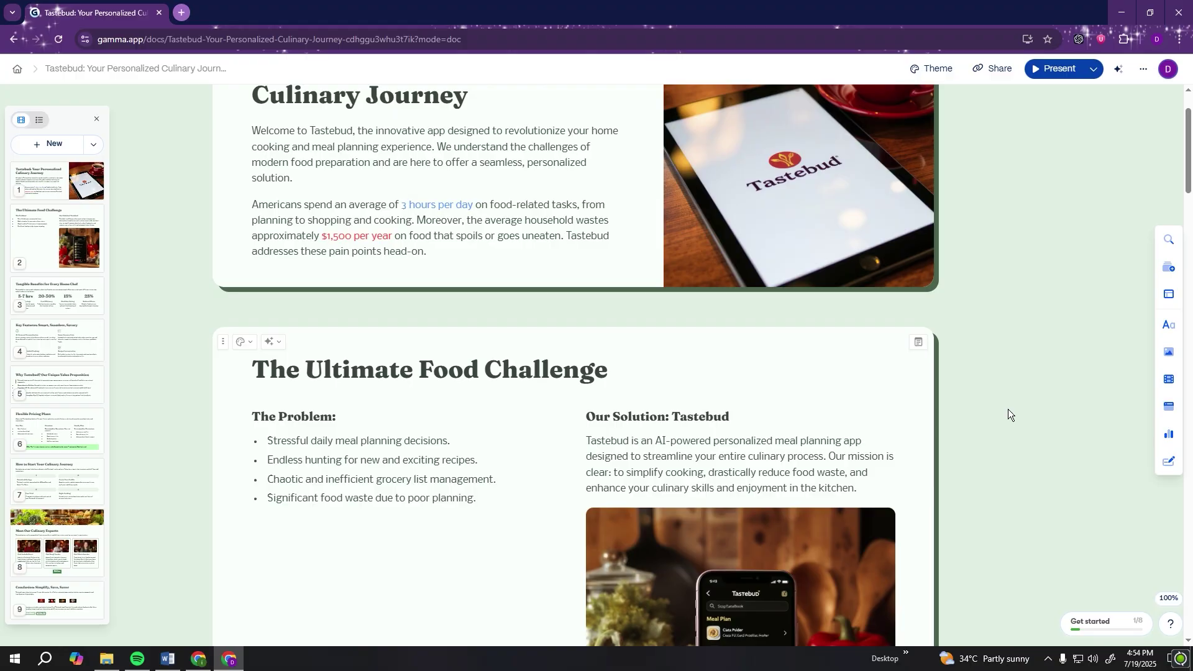
scroll(1007, 410, "down", 3)
scroll(1008, 413, "up", 4)
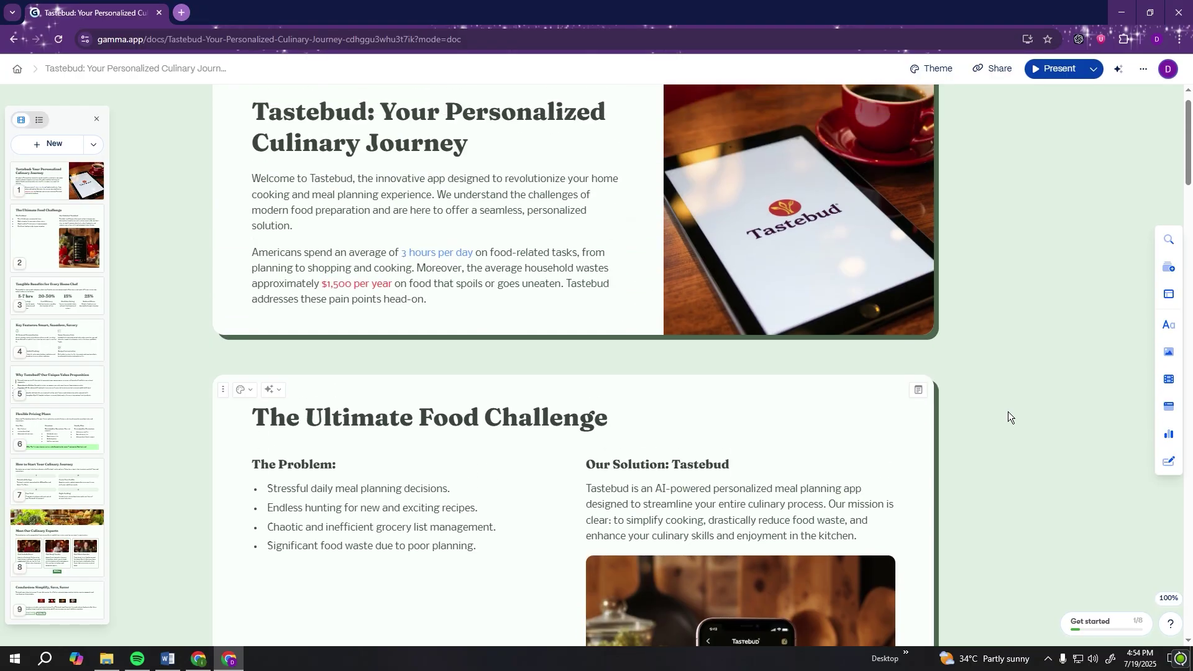
scroll(1008, 411, "up", 1)
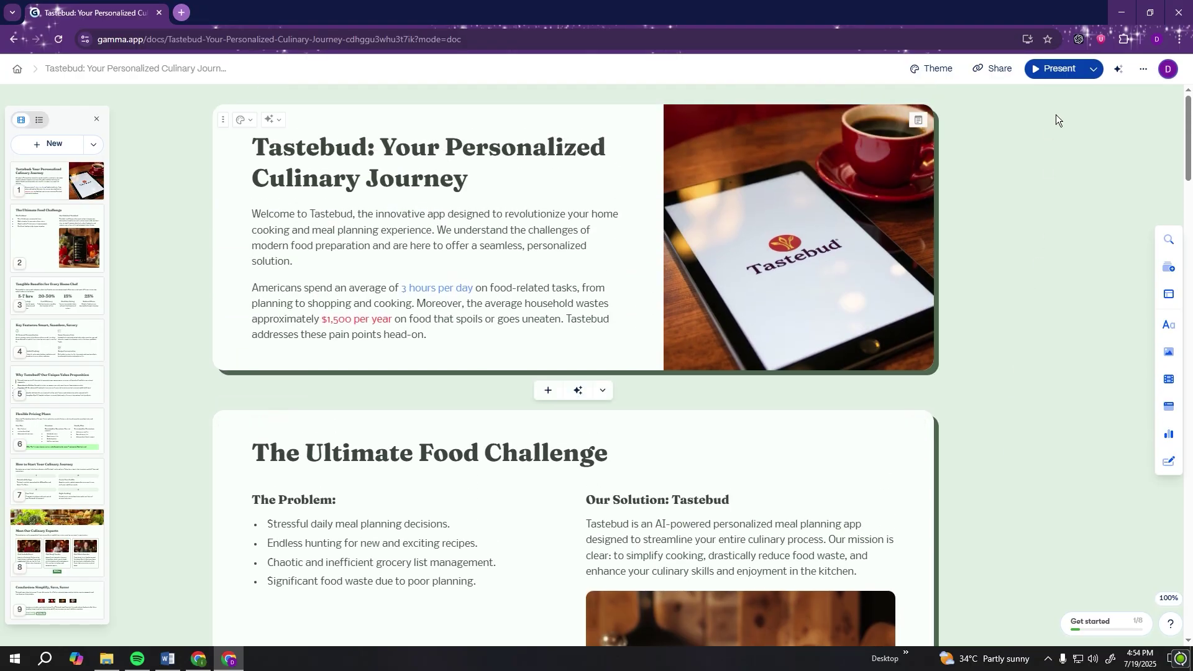
Step: Open the deck's sharing settings and examine the share, embed and export options, including the available export formats
left_click(993, 69)
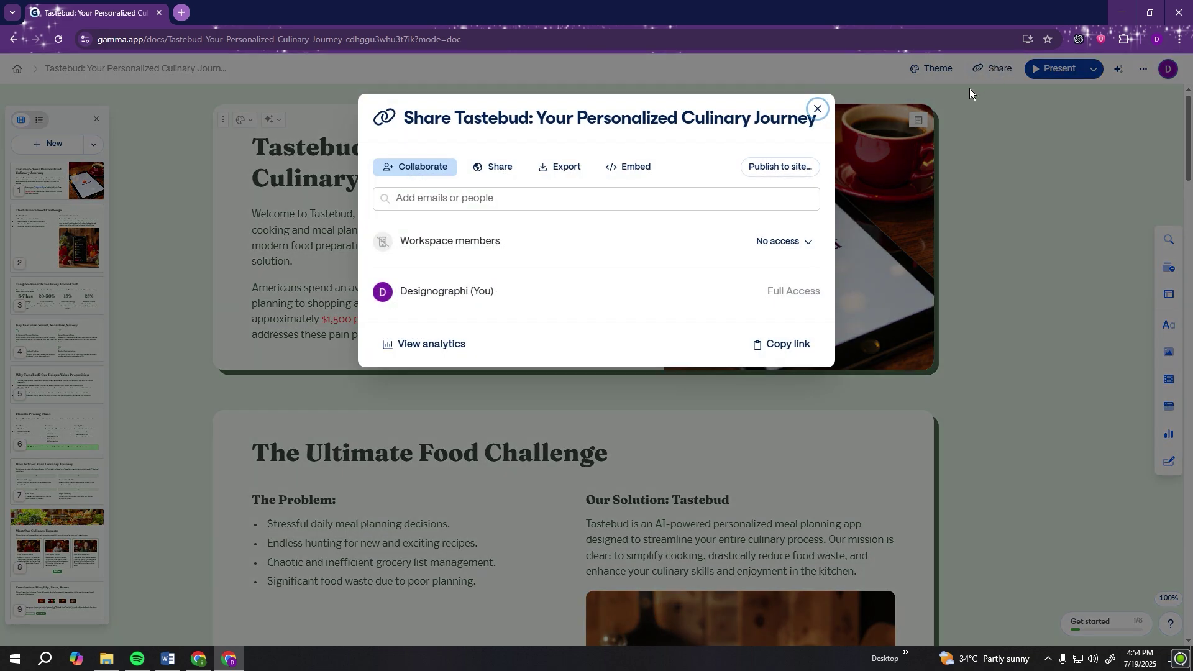
left_click(497, 169)
left_click(550, 173)
left_click(600, 174)
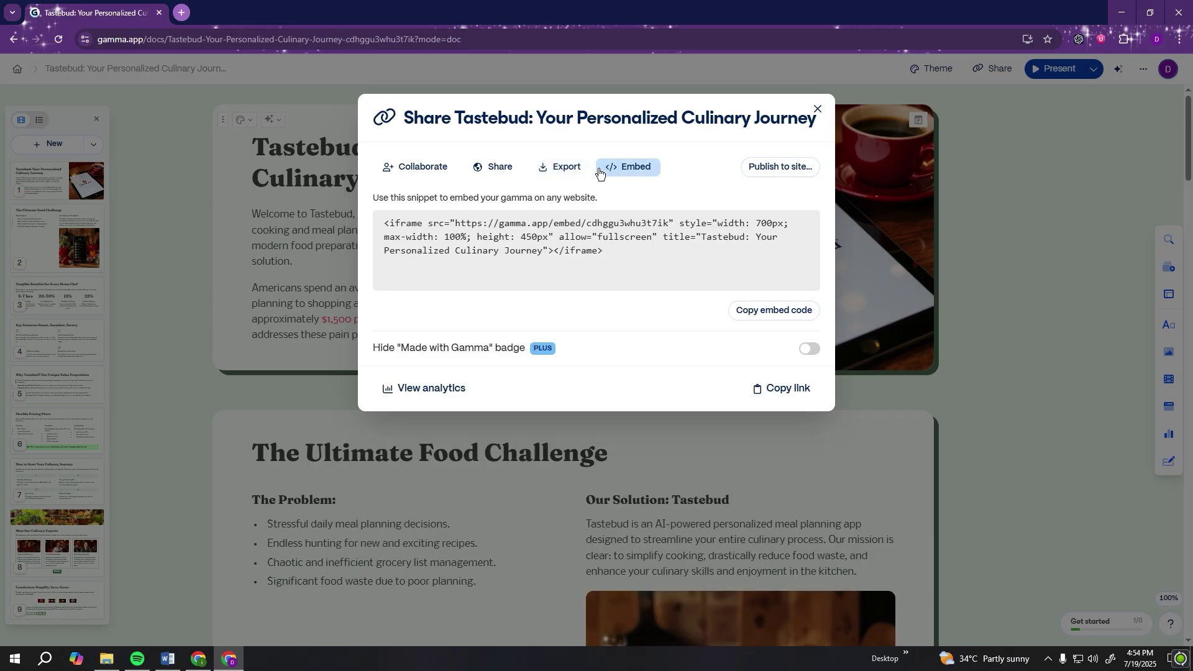
left_click(568, 174)
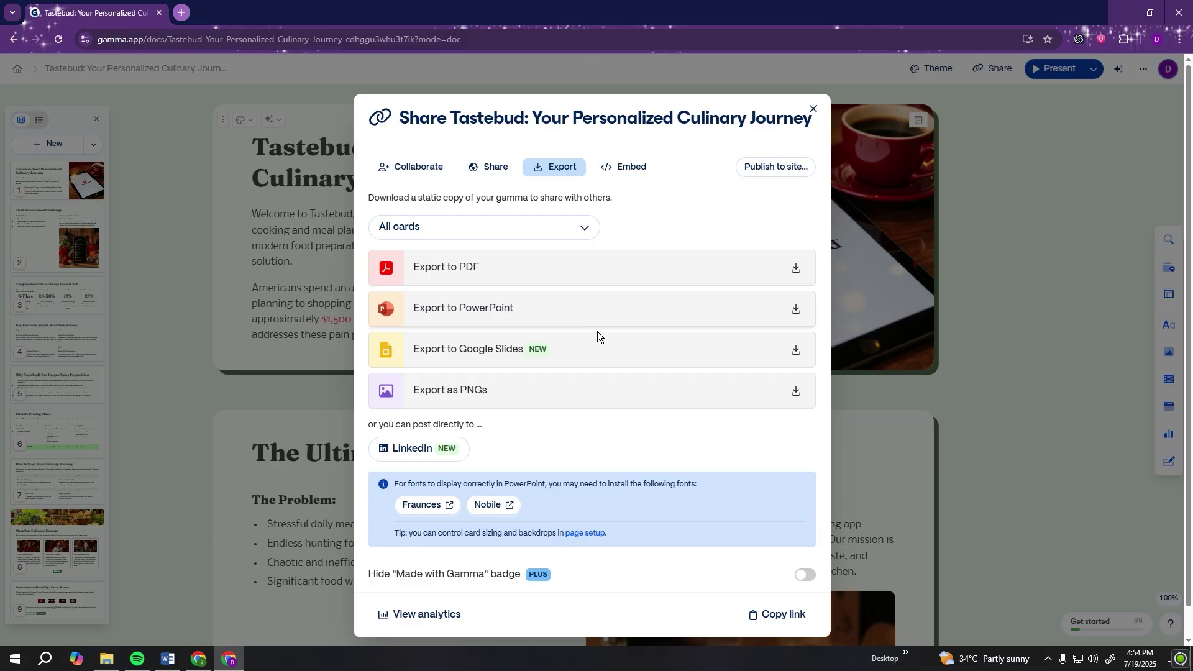
scroll(640, 410, "down", 1)
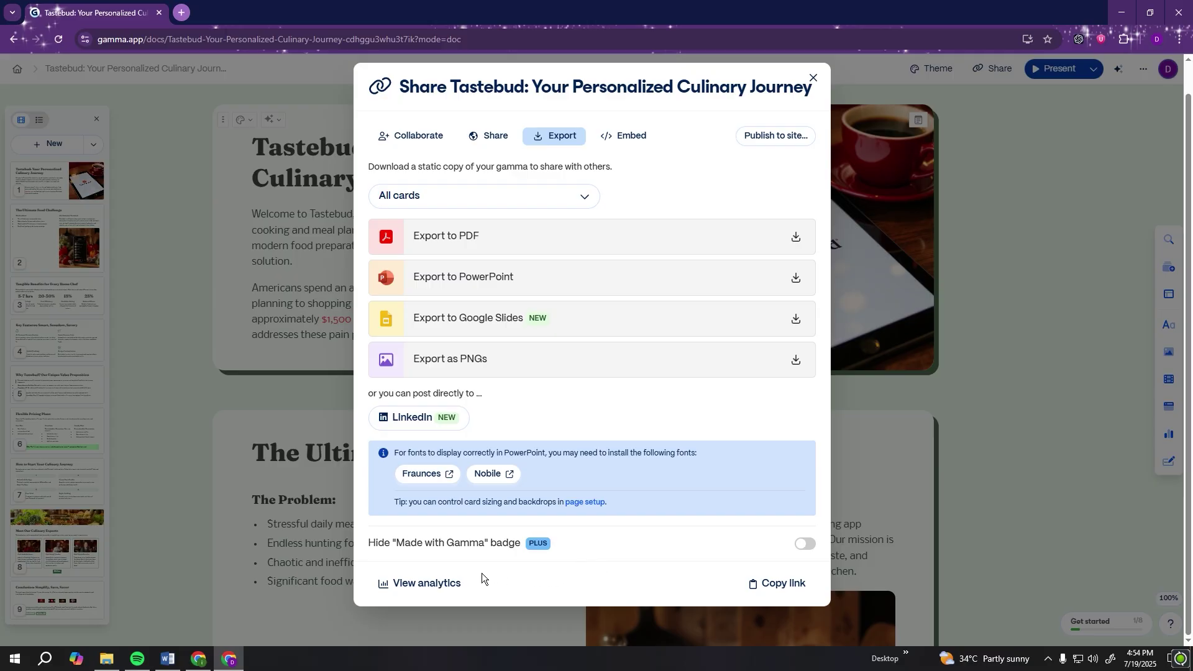
Step: Open the deck's analytics and examine the page views and viewer list
left_click(435, 583)
scroll(456, 475, "down", 2)
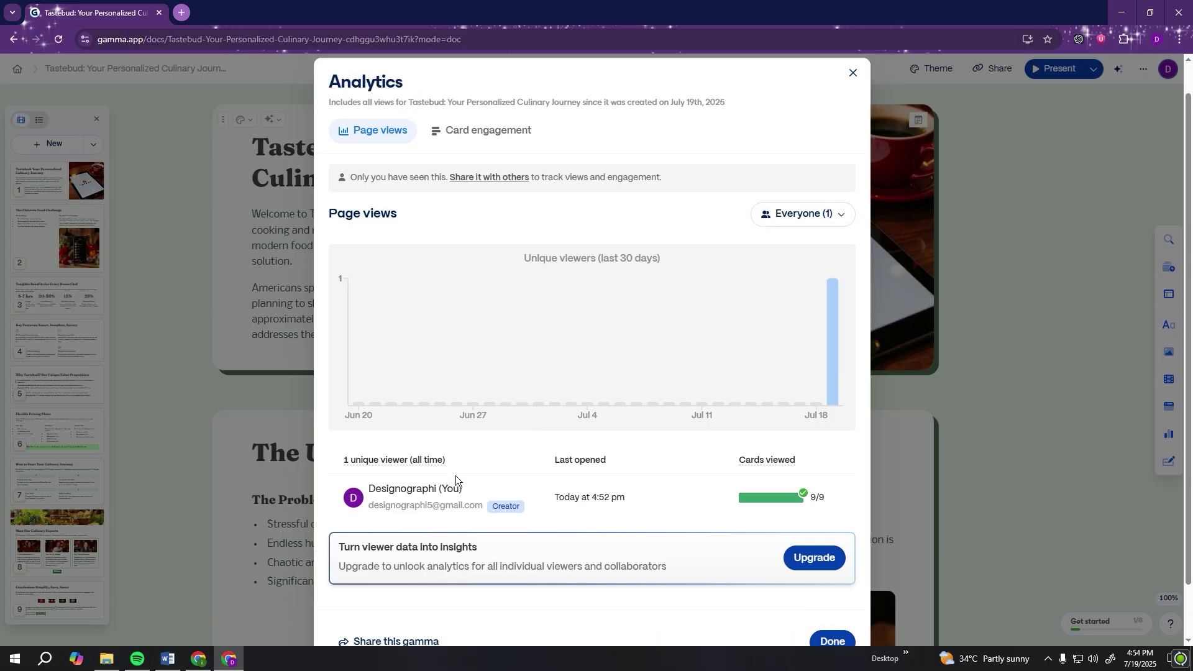
scroll(456, 476, "down", 2)
scroll(456, 435, "up", 3)
Step: Examine the card engagement by time spent and by percentage viewed, return to the page views and close the analytics
left_click(482, 166)
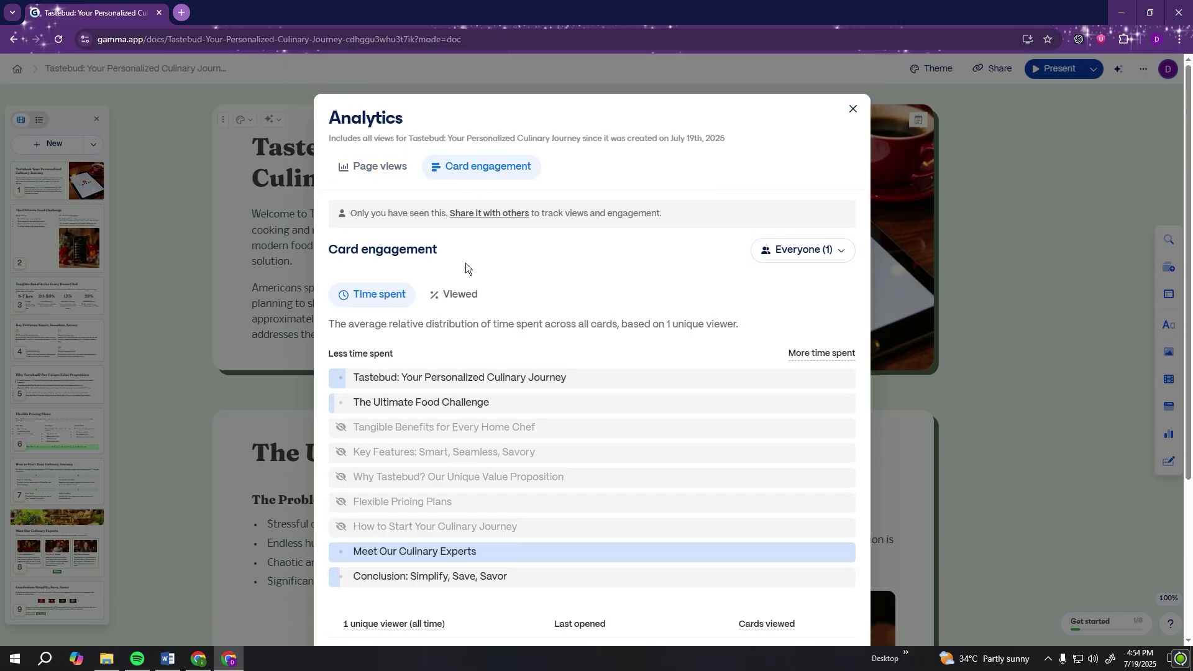
scroll(345, 564, "down", 3)
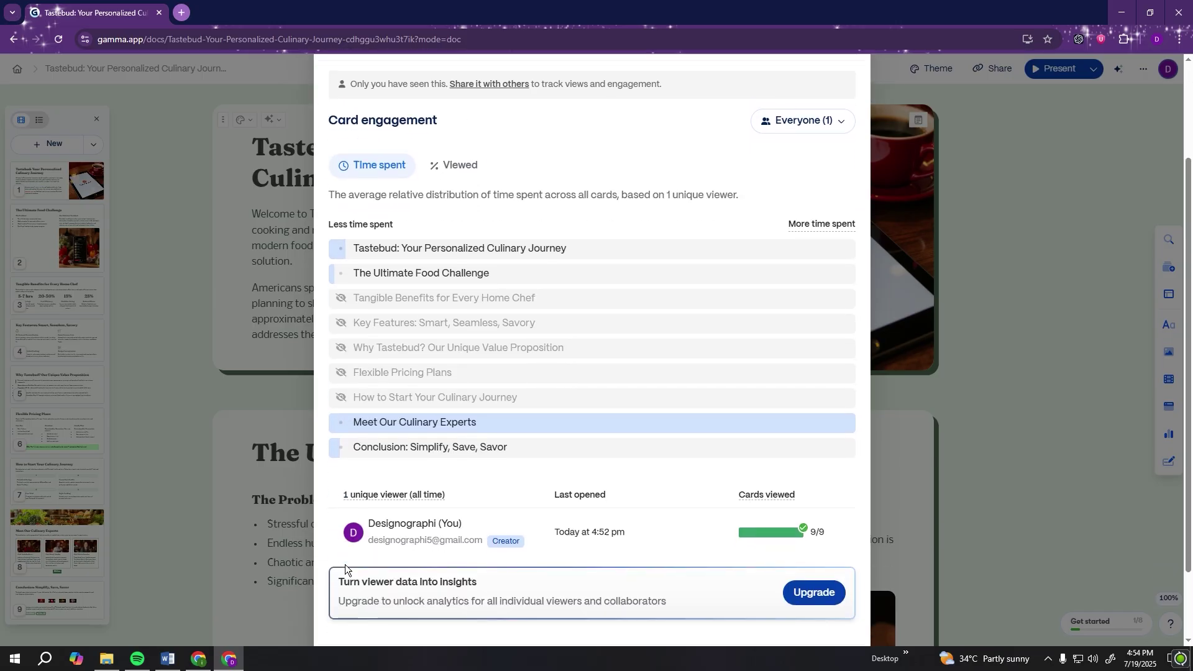
scroll(349, 557, "up", 3)
left_click(453, 295)
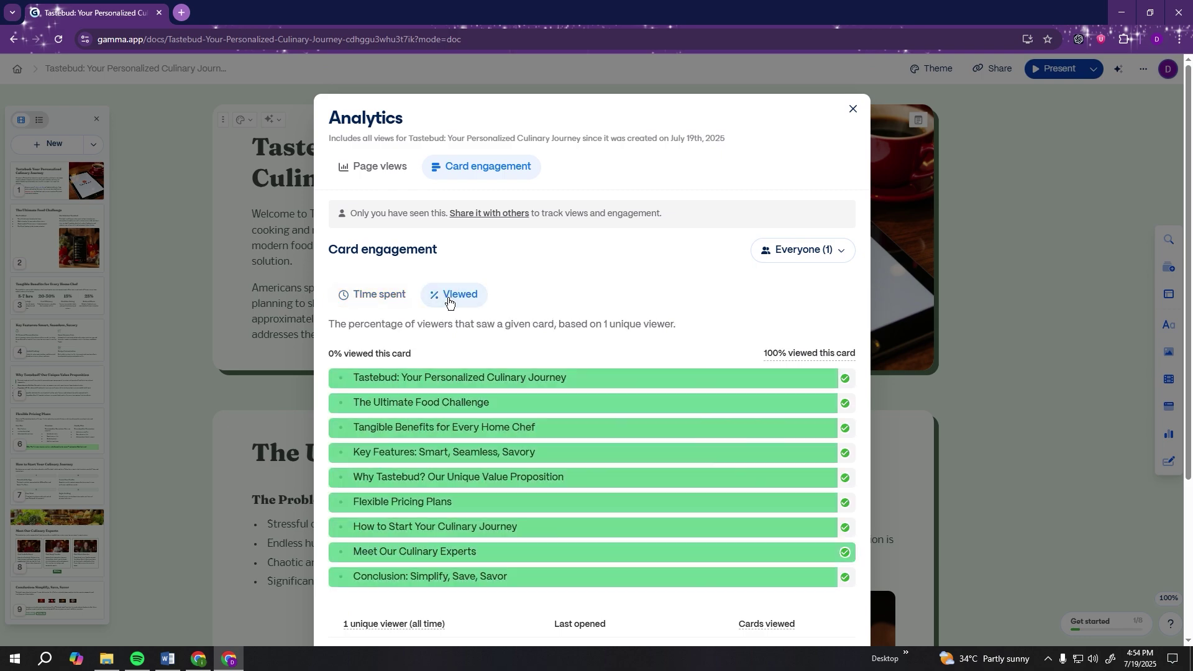
scroll(392, 400, "down", 3)
scroll(394, 352, "up", 3)
left_click(381, 295)
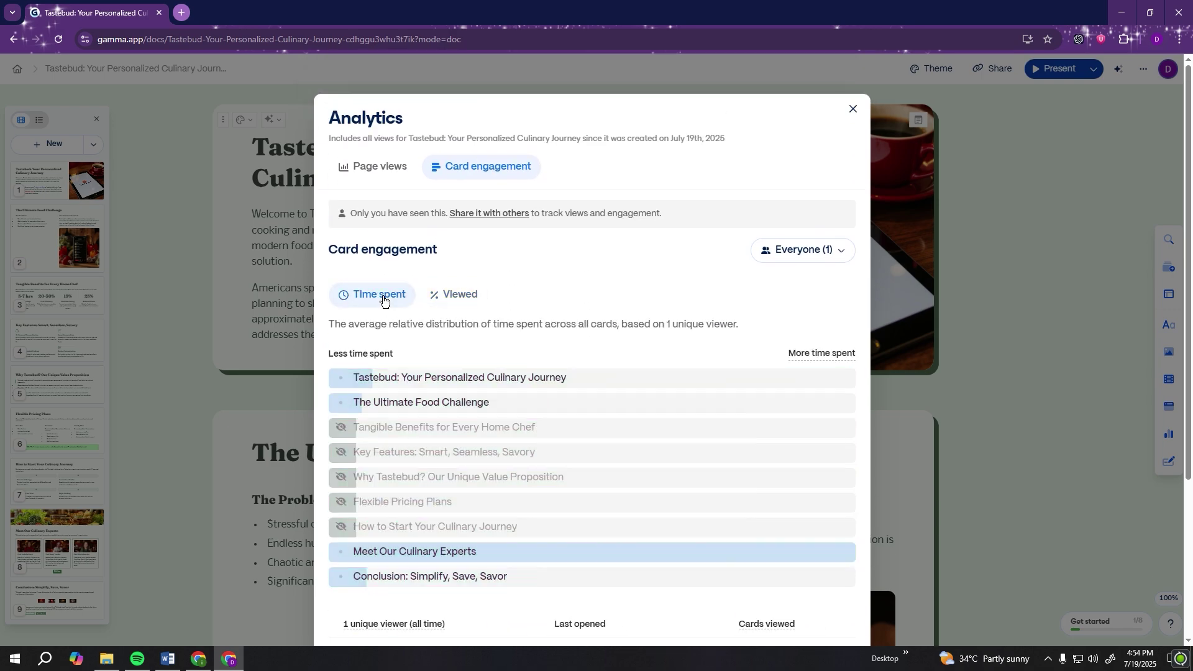
left_click(385, 166)
left_click(853, 109)
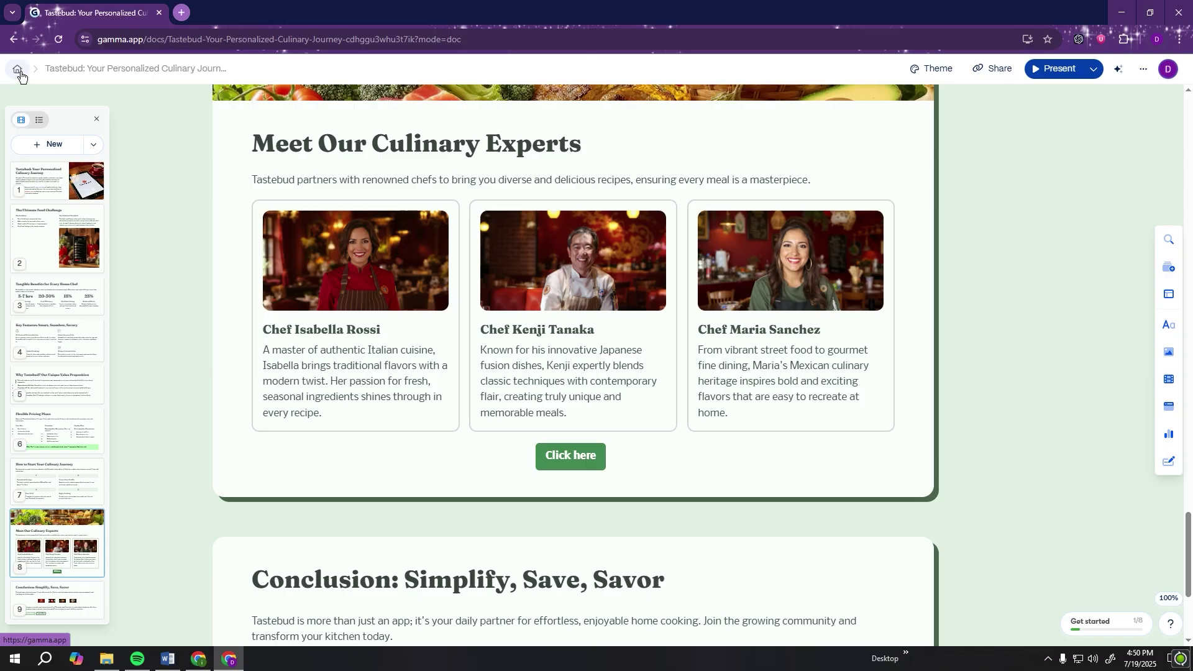
Step: Return to the overview of all gammas and open the "SnackSurge: Your Monthly Discovery of Delicious" deck
left_click(18, 70)
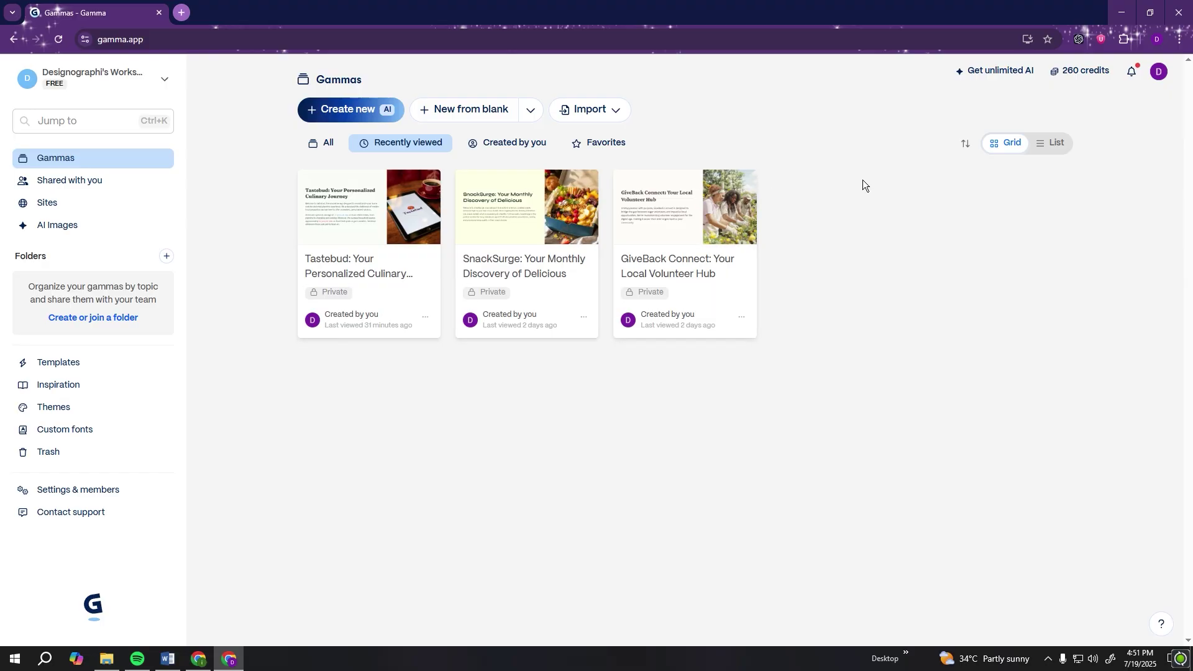
left_click(965, 146)
left_click(966, 147)
left_click(966, 147)
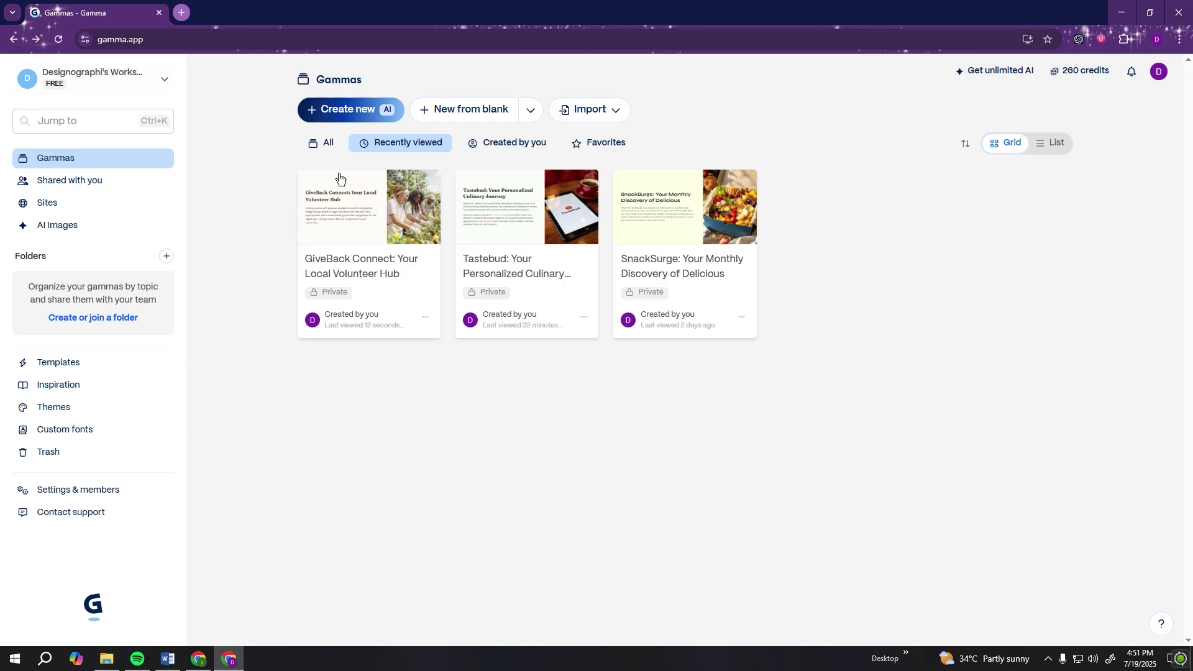
left_click(649, 225)
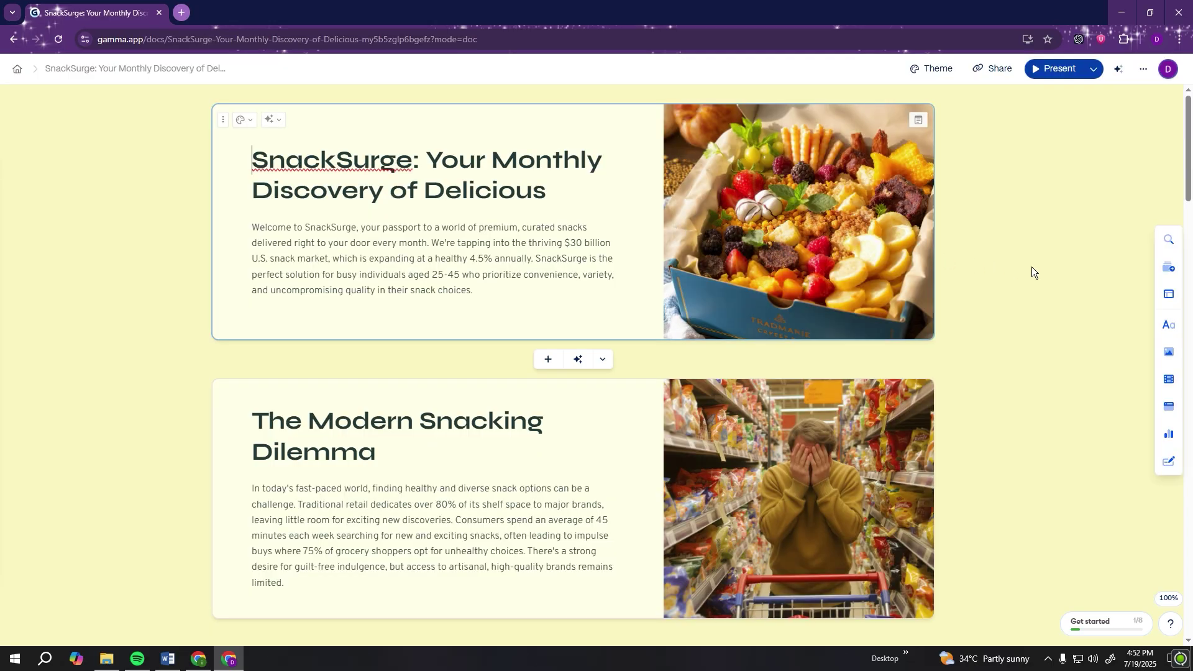
Step: Look through all cards of the SnackSurge deck, from the title card to the closing Snack Revolution card
scroll(1032, 267, "down", 2)
scroll(1033, 268, "down", 6)
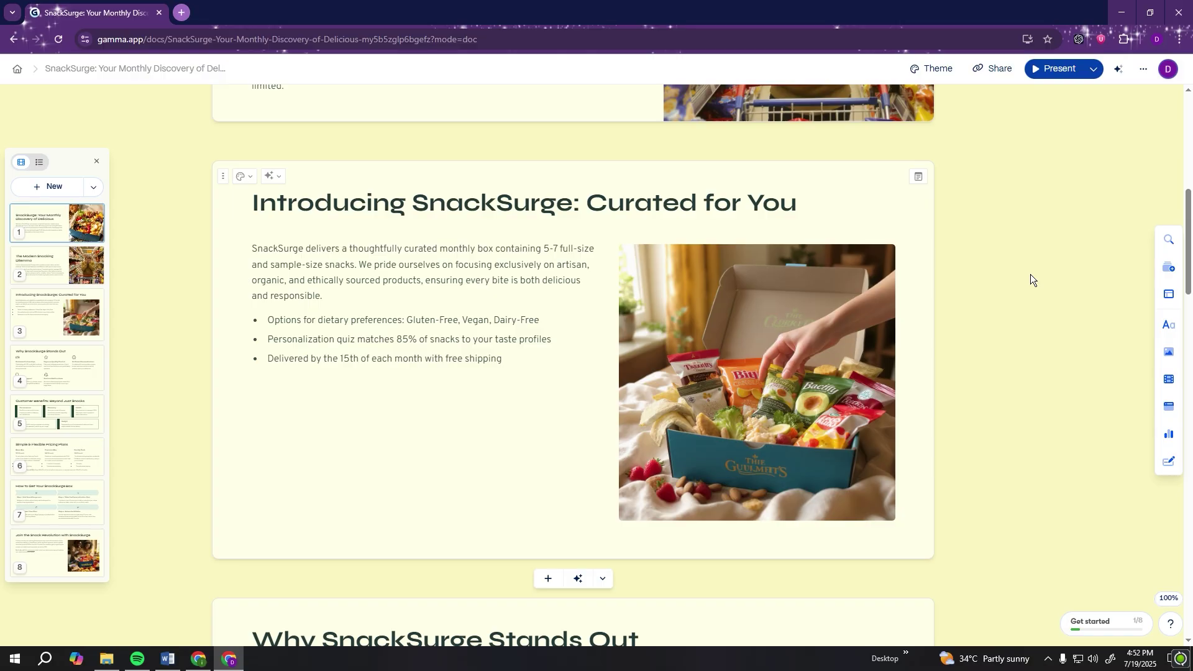
scroll(1026, 278, "down", 2)
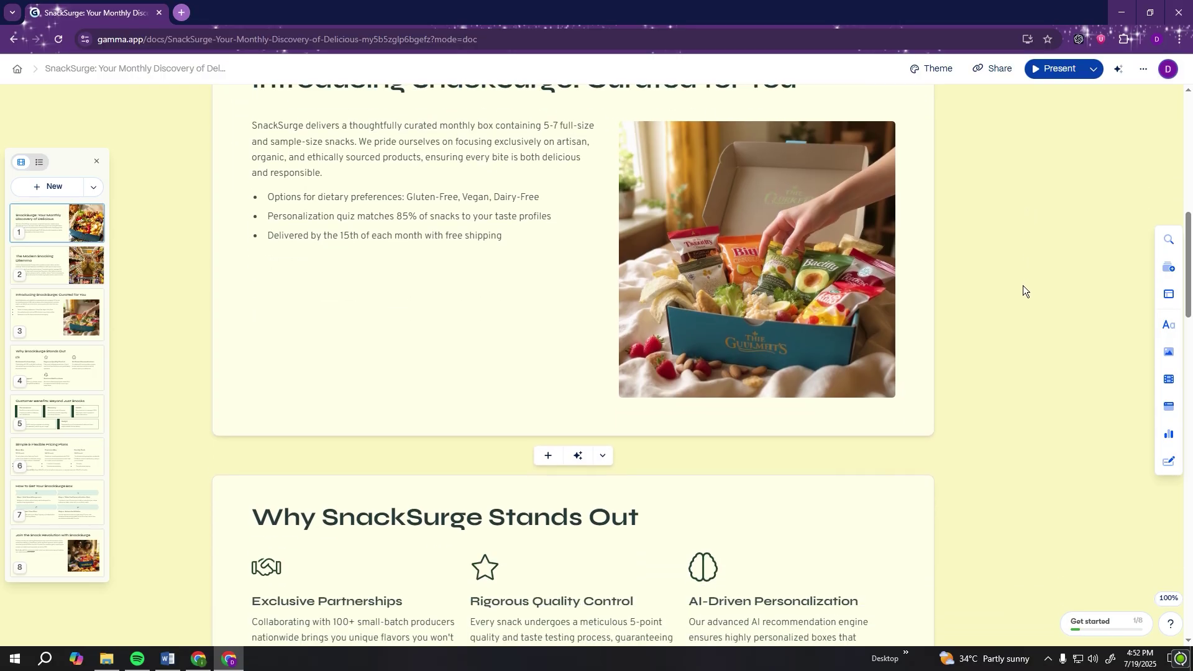
scroll(1023, 285, "up", 1)
scroll(1013, 298, "down", 20)
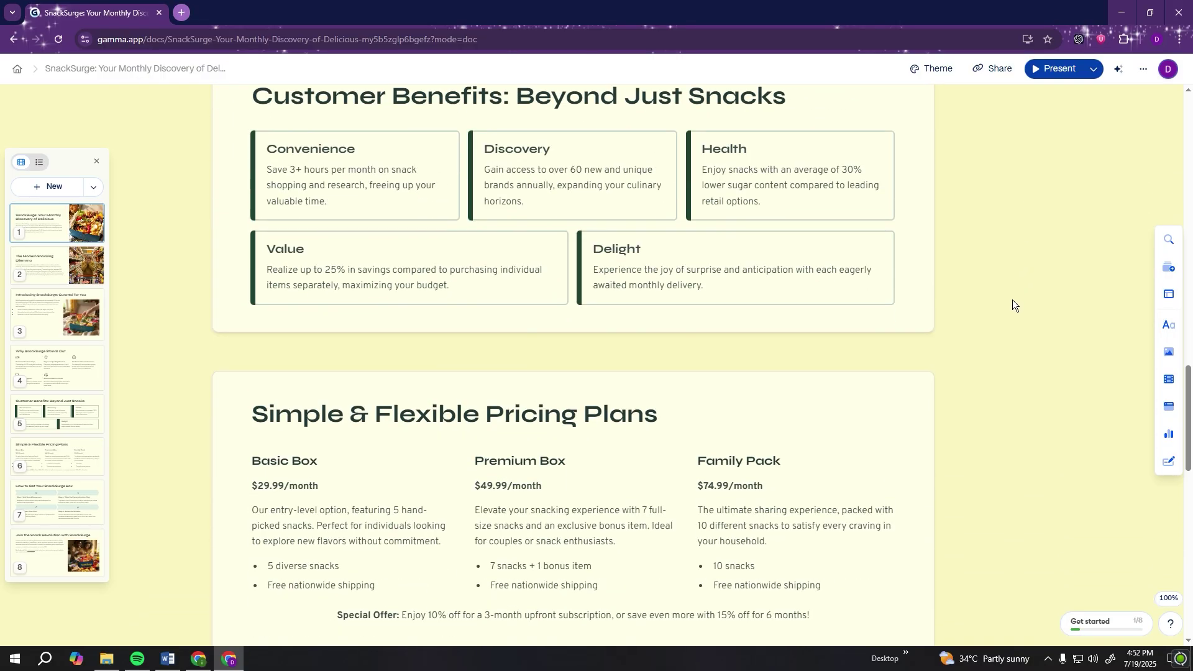
scroll(1011, 300, "down", 9)
scroll(1009, 303, "up", 16)
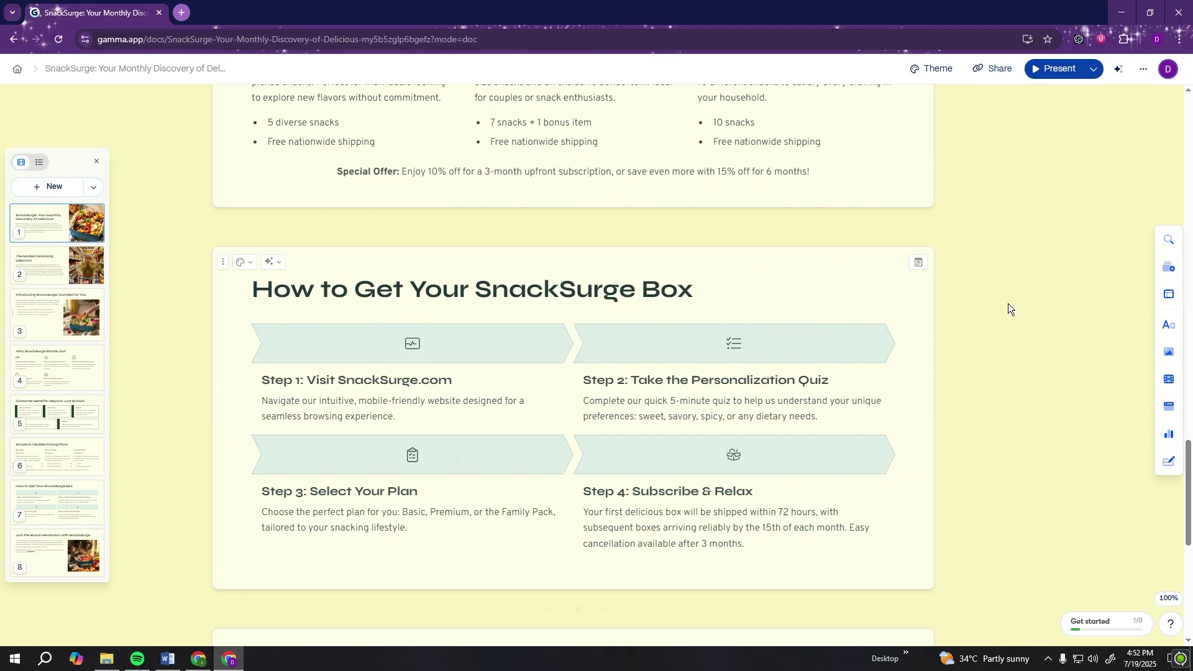
scroll(1007, 310, "up", 16)
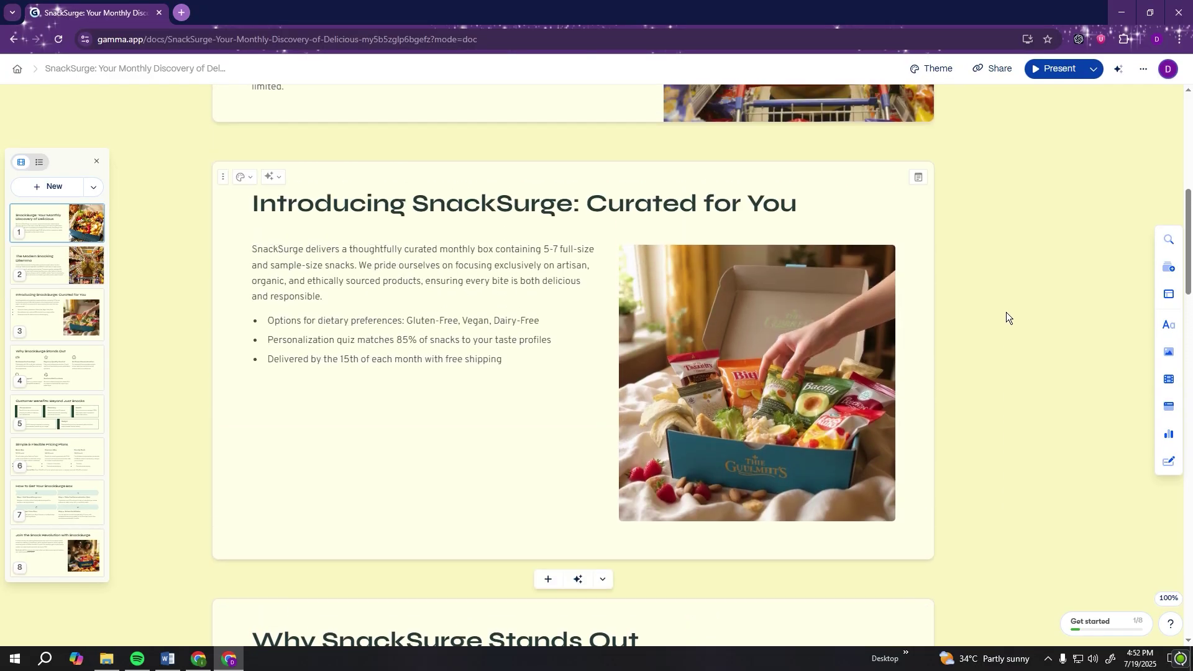
scroll(1006, 312, "up", 6)
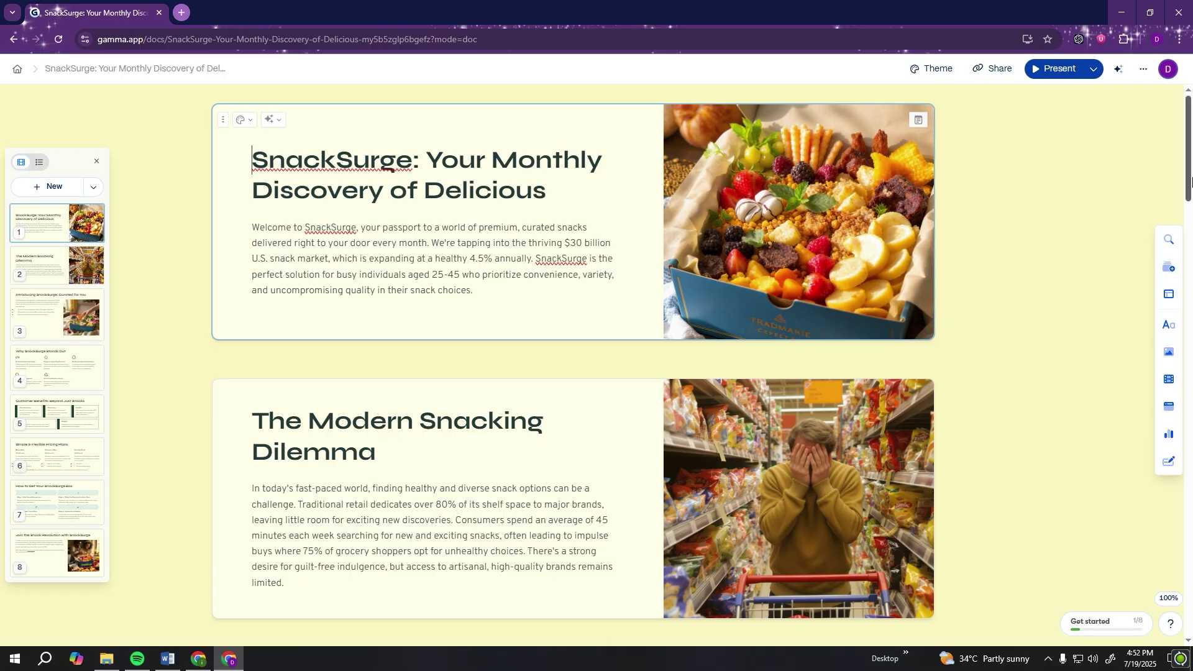
left_click_drag(1190, 184, 1191, 618)
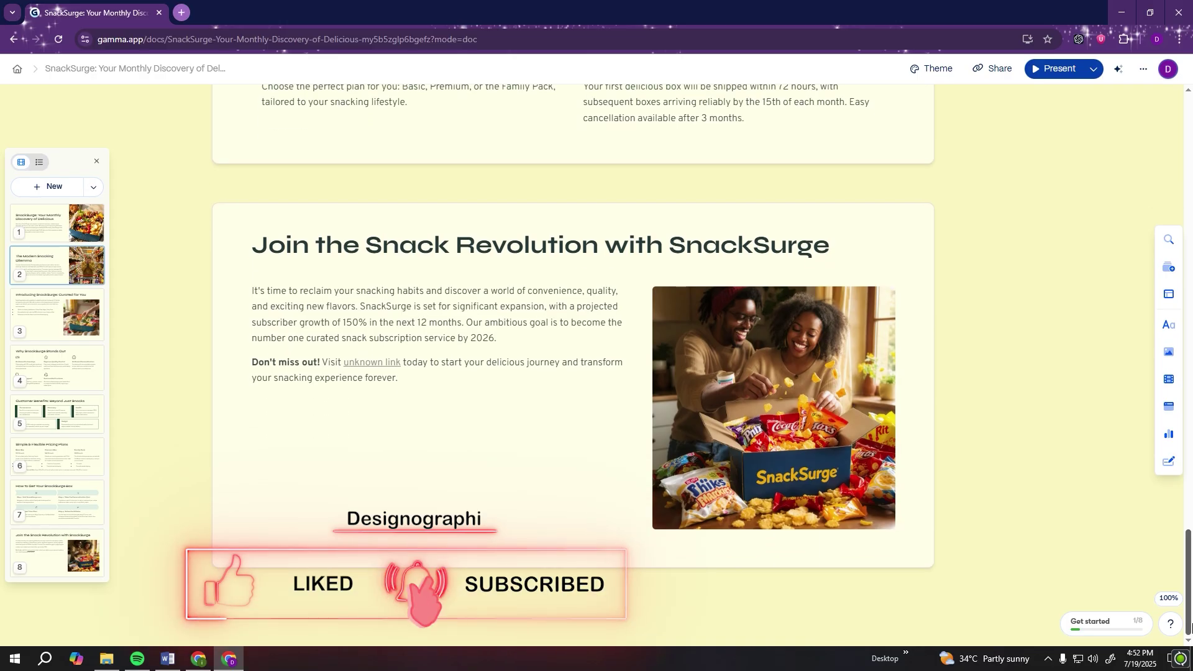